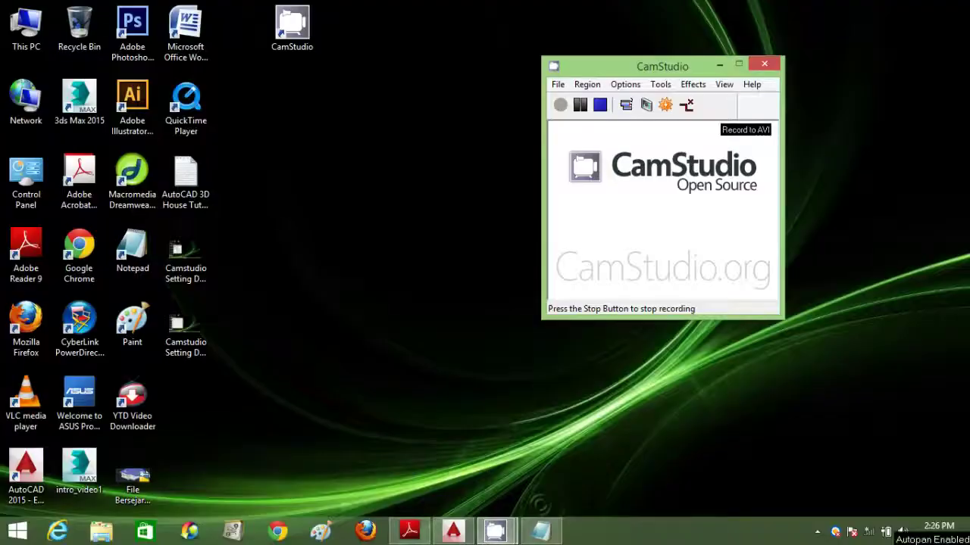
Bring the AutoCAD 2015 start page to the front from the taskbar
{"action": "left_click", "coordinate": [453, 530]}
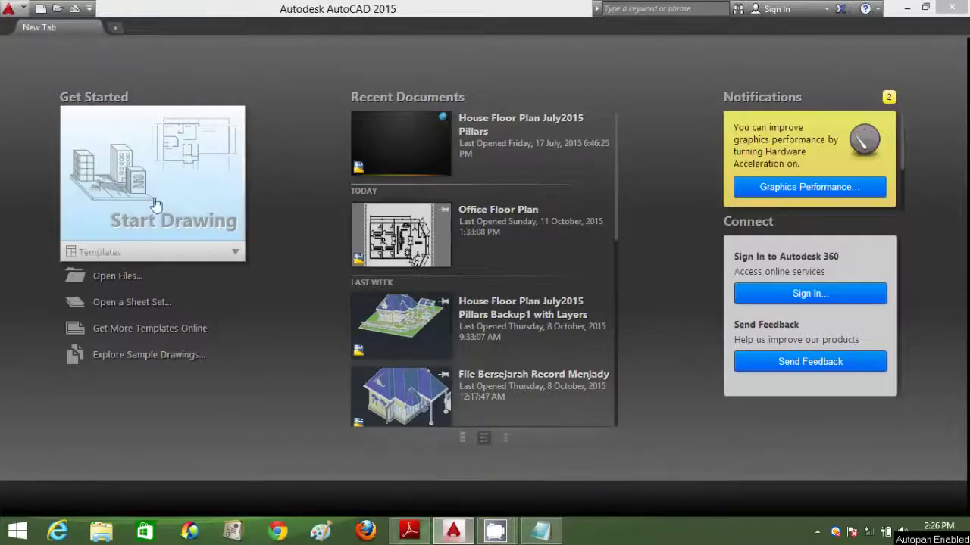
Start a blank Drawing1 in the Drafting & Annotation workspace, then show the floor plan PDF
{"action": "left_click", "coordinate": [212, 194]}
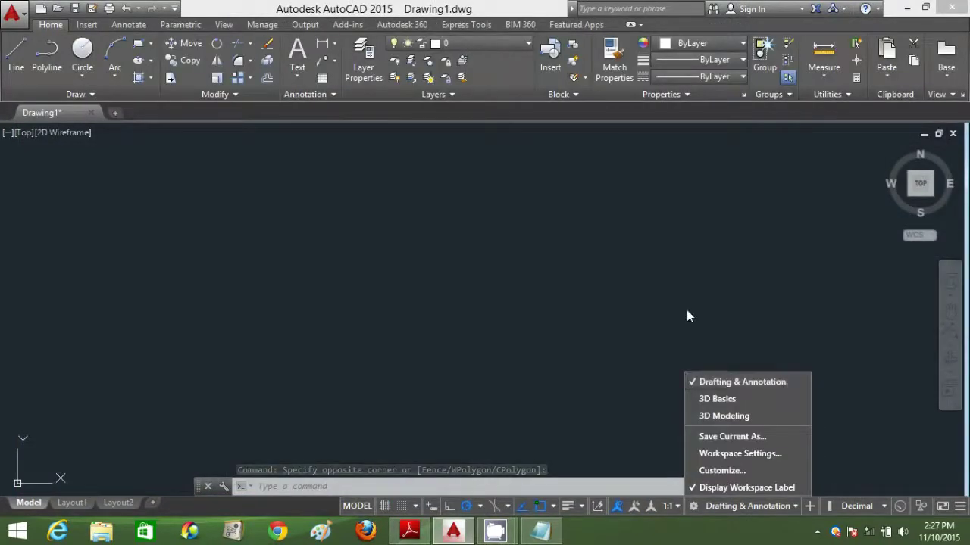
{"action": "left_click", "coordinate": [659, 300]}
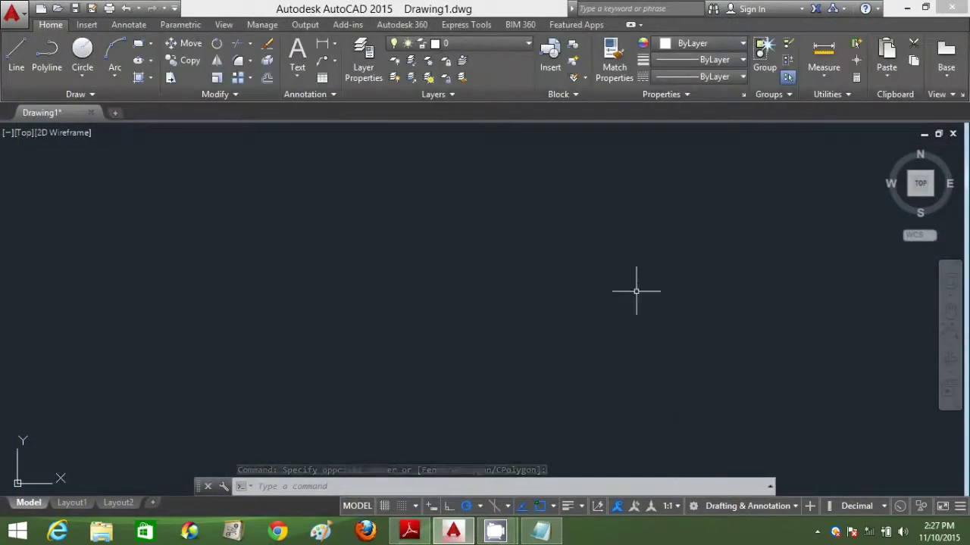
{"action": "left_click", "coordinate": [572, 352]}
{"action": "left_click", "coordinate": [424, 282]}
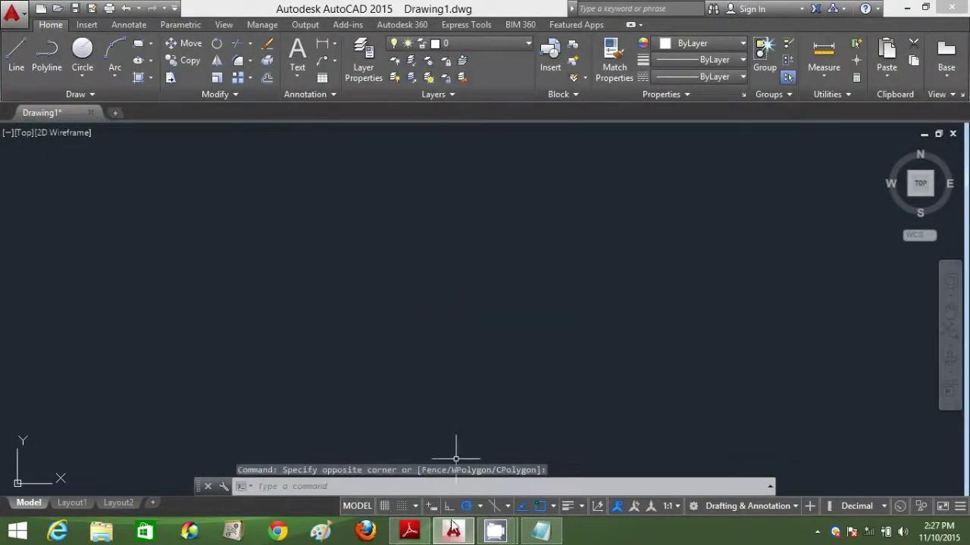
{"action": "left_click", "coordinate": [409, 530]}
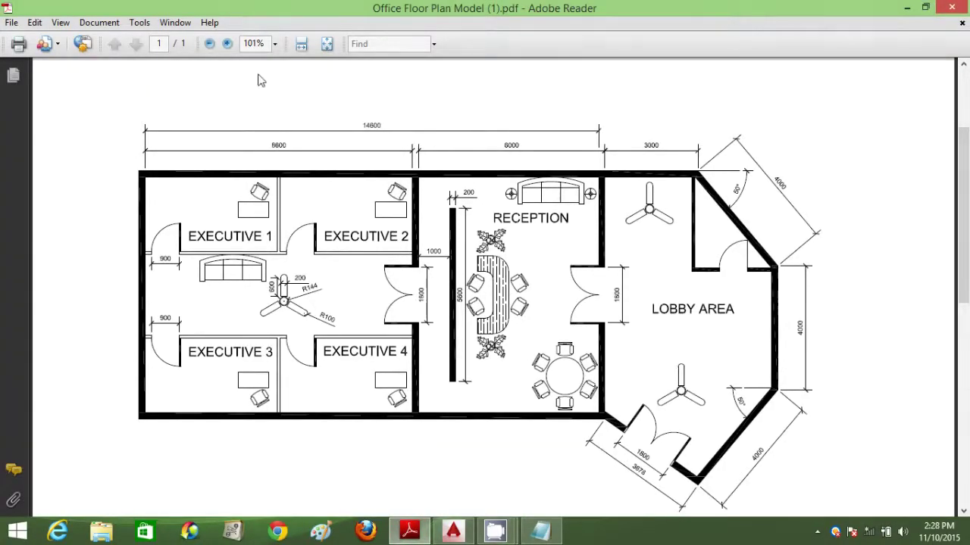
Zoom into the floor plan PDF to read its top dimensions, then return to AutoCAD
{"action": "left_click", "coordinate": [228, 44]}
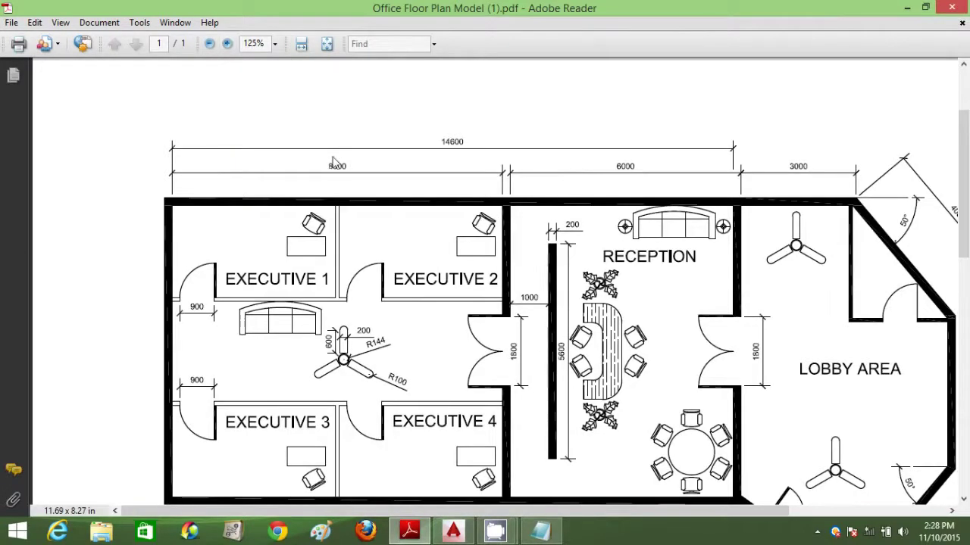
{"action": "scroll", "coordinate": [383, 207], "scroll_direction": "down", "scroll_amount": 1}
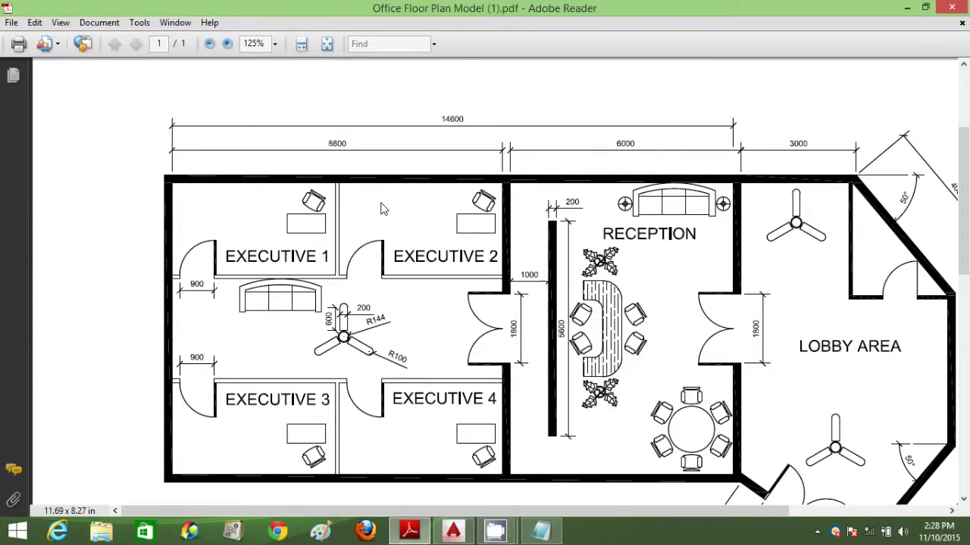
{"action": "left_click", "coordinate": [453, 531]}
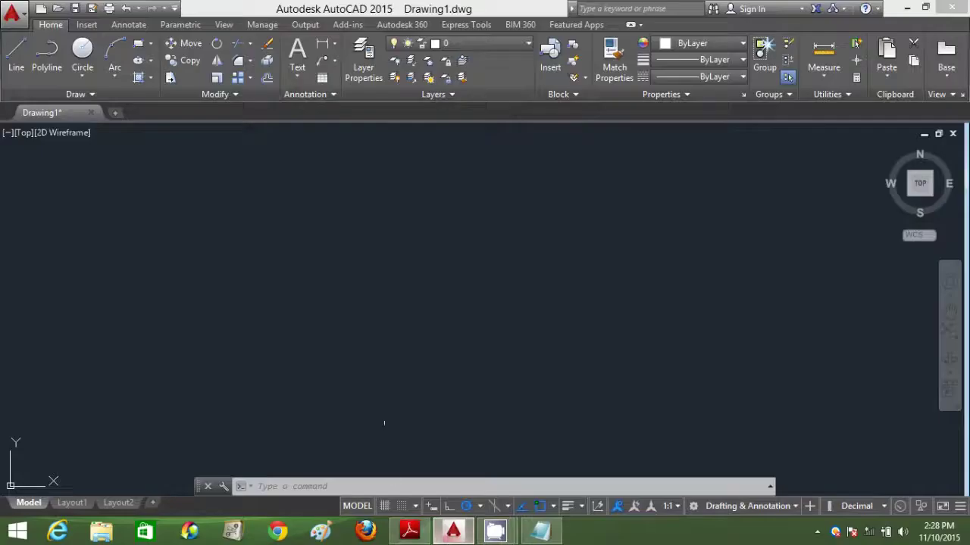
Draw lines 8600 right and 8000 down from a start corner, then close the rectangle
{"action": "left_click", "coordinate": [21, 57]}
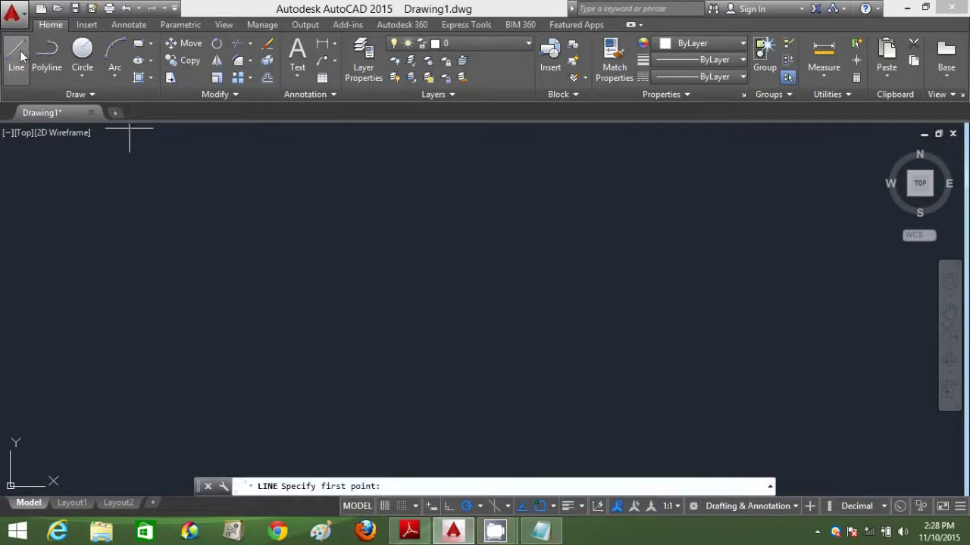
{"action": "left_click", "coordinate": [249, 200]}
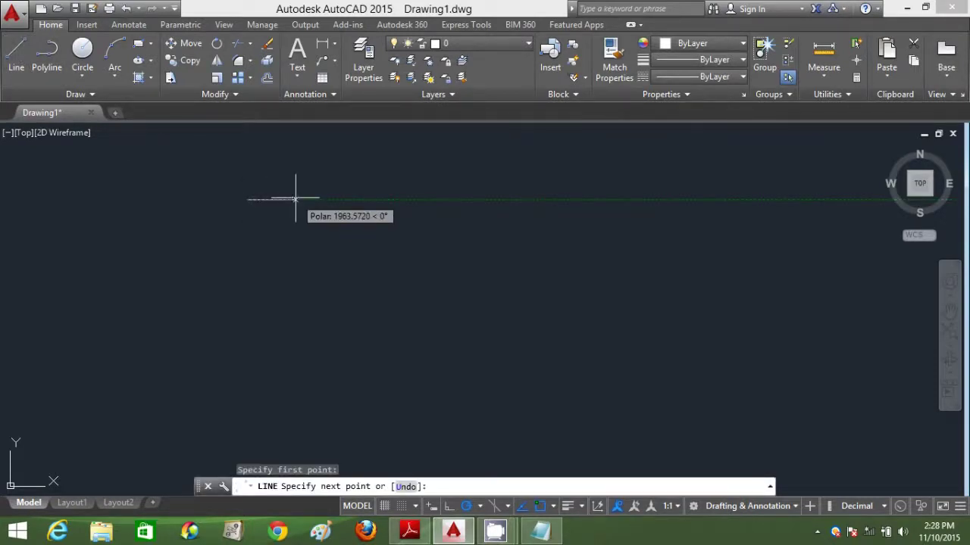
{"action": "type", "text": "8600"}
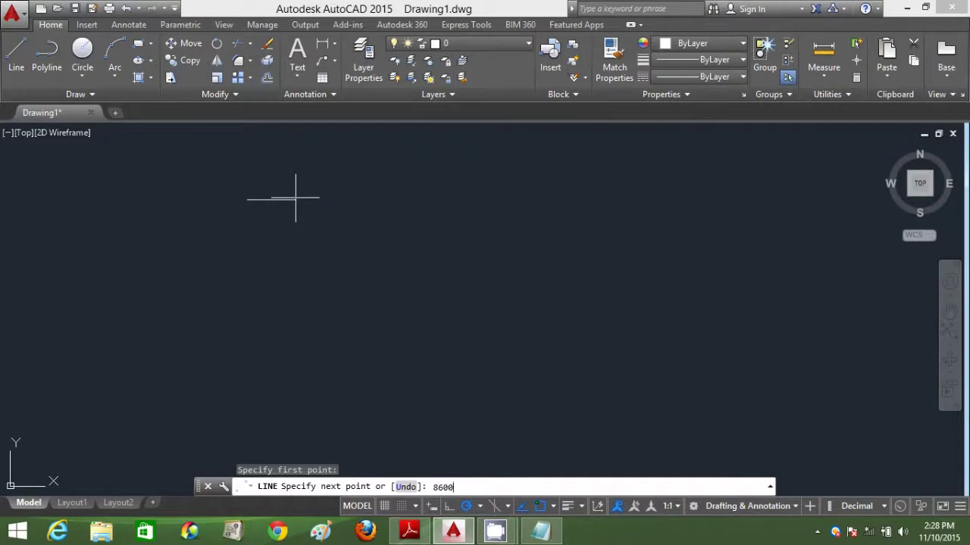
{"action": "key", "text": "Return"}
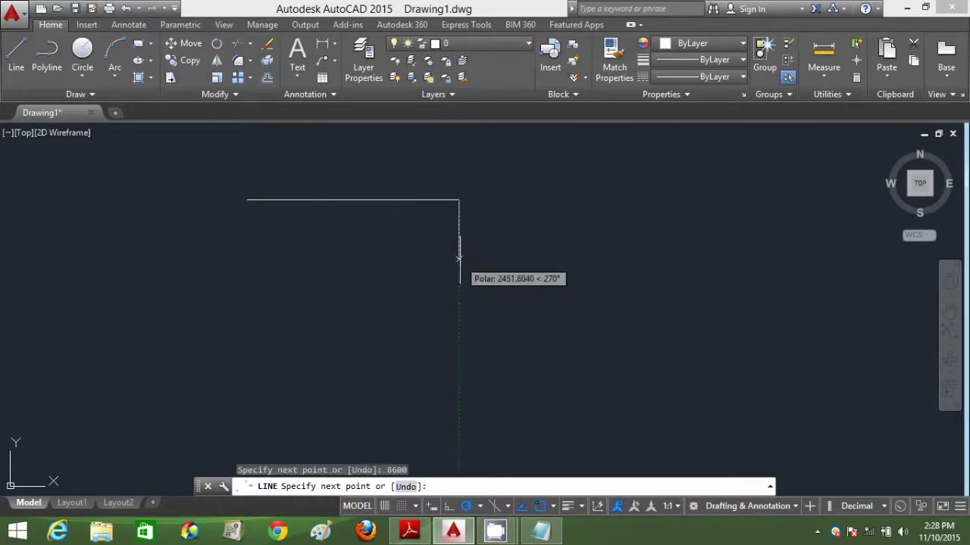
{"action": "left_click", "coordinate": [409, 534]}
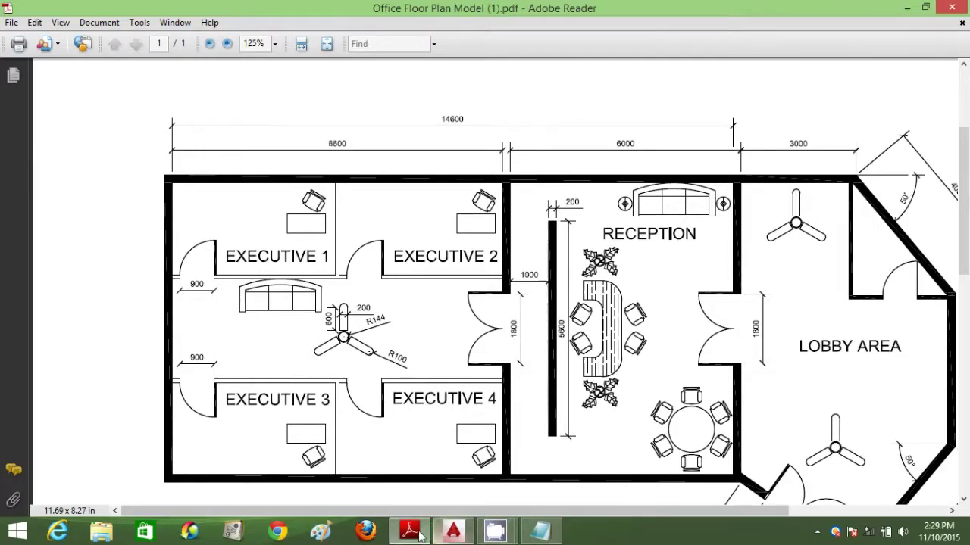
{"action": "left_click", "coordinate": [453, 532]}
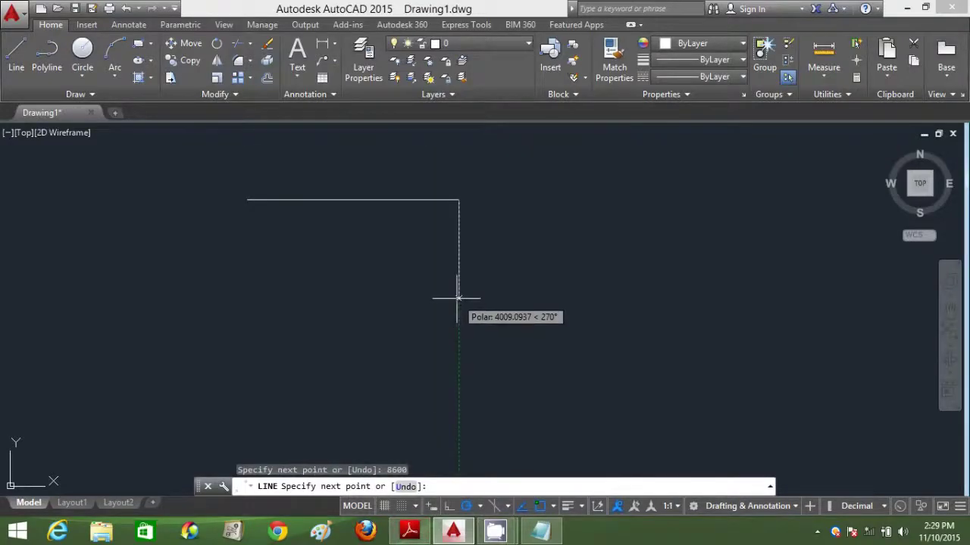
{"action": "type", "text": "8000"}
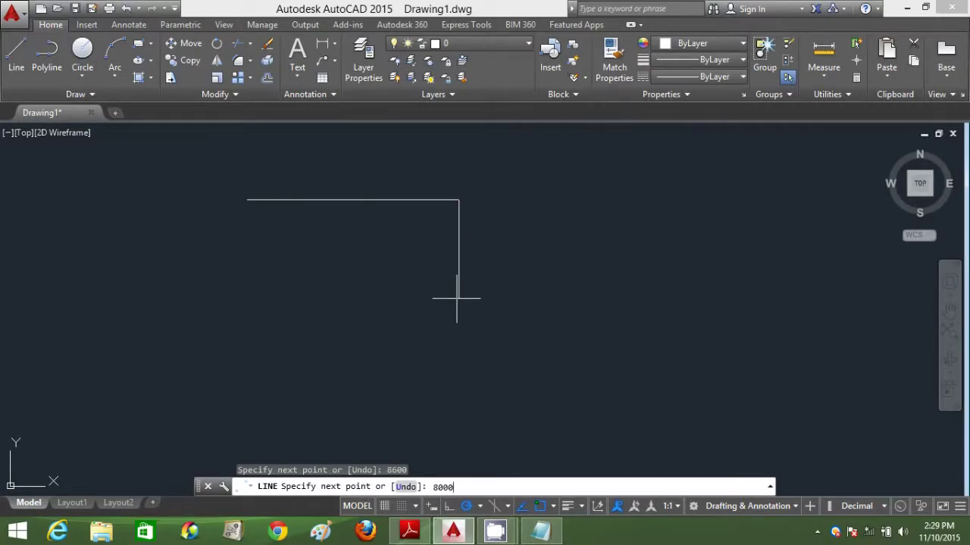
{"action": "key", "text": "Return"}
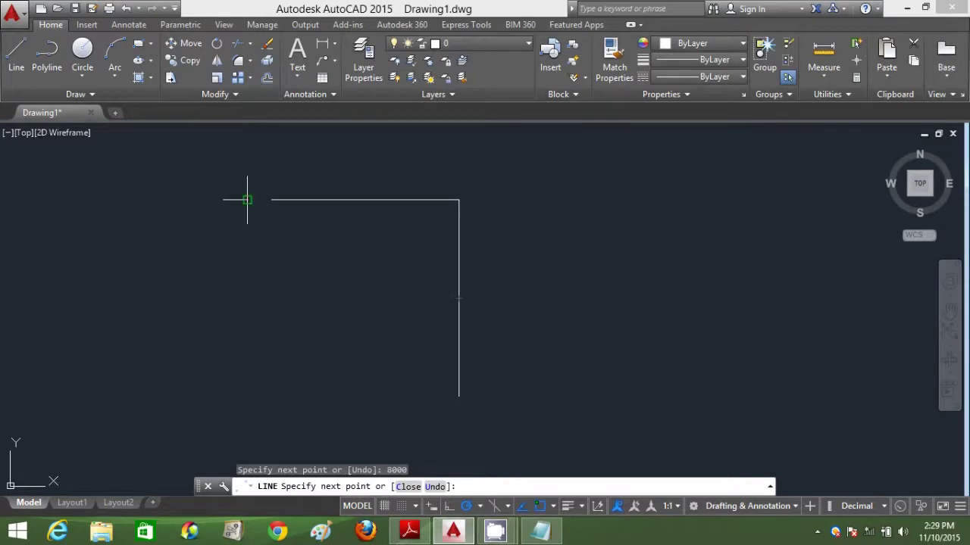
{"action": "left_click", "coordinate": [249, 395]}
{"action": "left_click", "coordinate": [247, 200]}
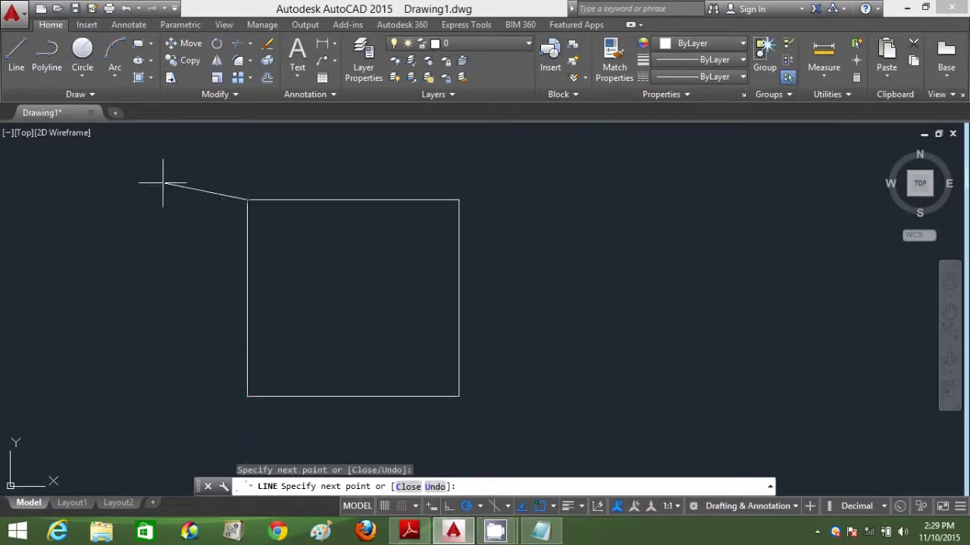
{"action": "key", "text": "Escape"}
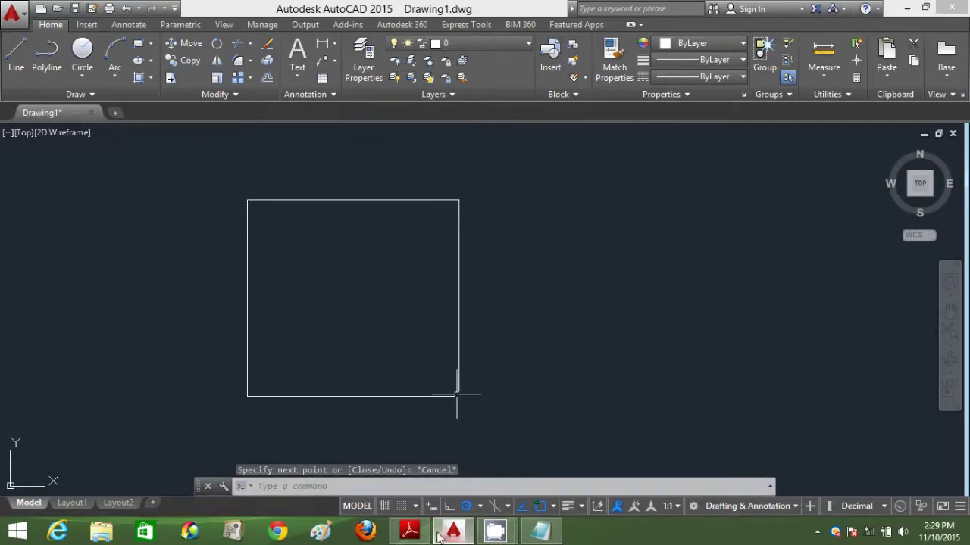
Offset the rectangle's right edge 200 to the right to begin the wall thickness
{"action": "left_click", "coordinate": [267, 79]}
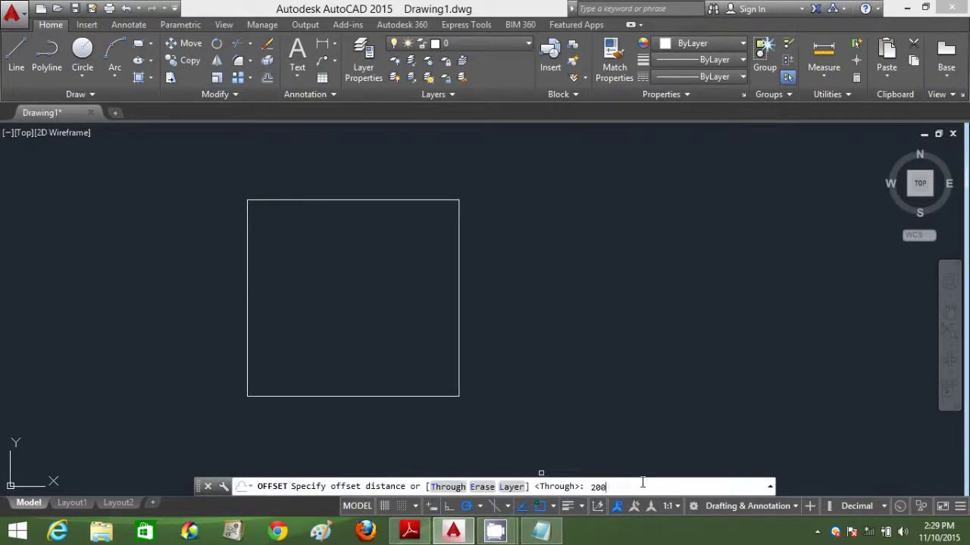
{"action": "type", "text": "200"}
{"action": "key", "text": "Return"}
{"action": "left_click", "coordinate": [457, 300]}
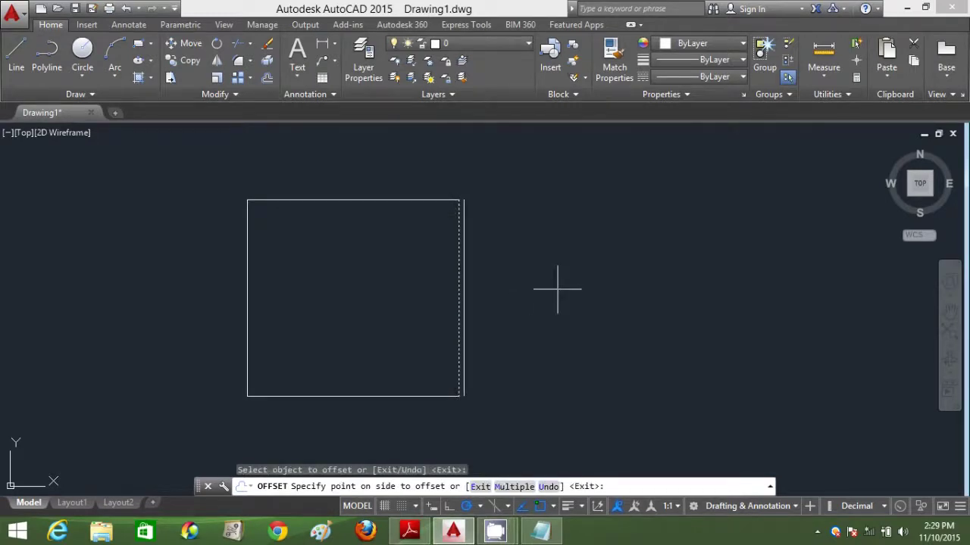
{"action": "left_click", "coordinate": [558, 288]}
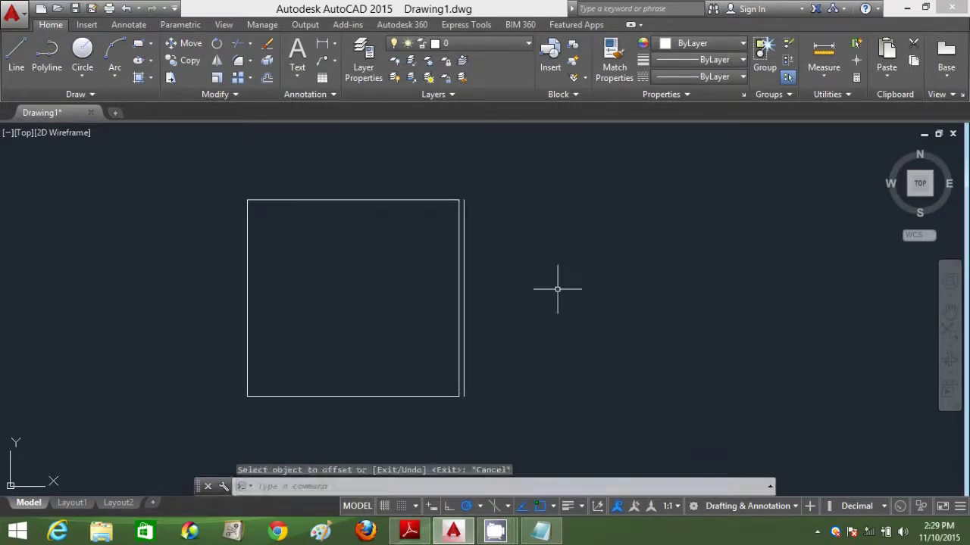
{"action": "key", "text": "Escape"}
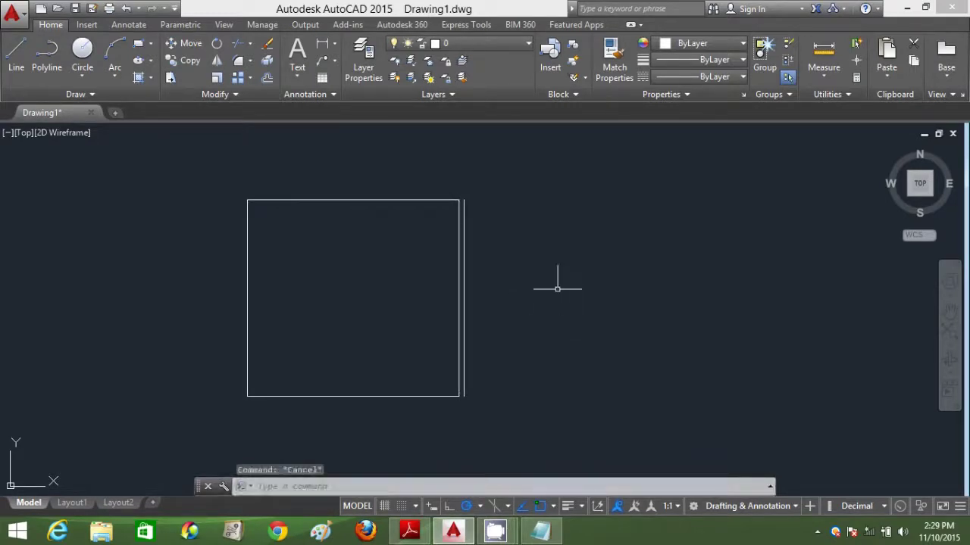
{"action": "left_click", "coordinate": [454, 533]}
{"action": "left_click", "coordinate": [451, 534]}
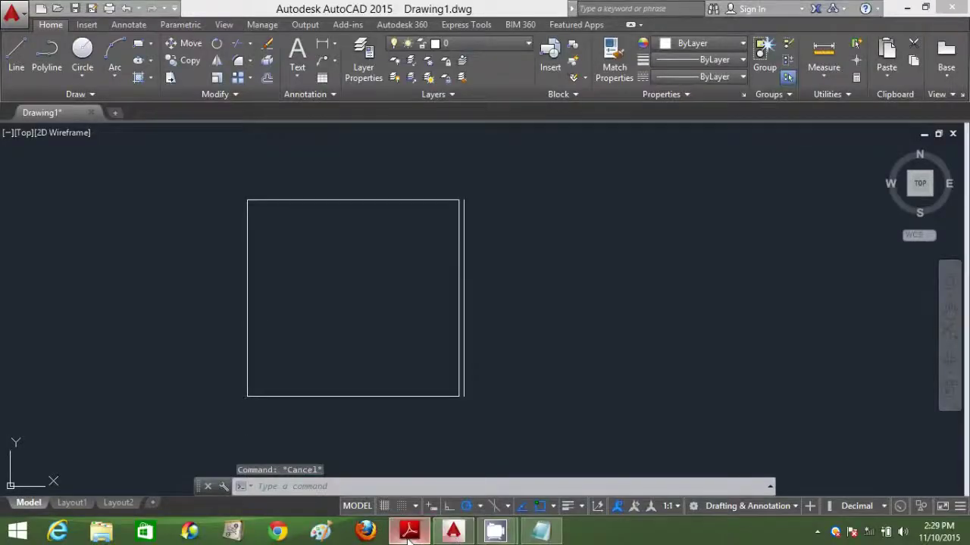
After checking the PDF, draw the second room's 6000-wide top, right and bottom edges
{"action": "left_click", "coordinate": [409, 533]}
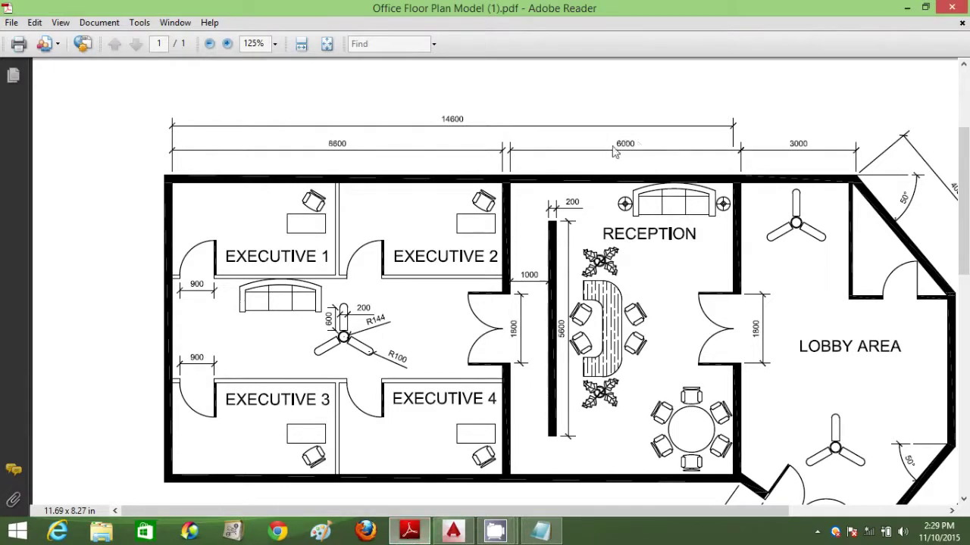
{"action": "left_click", "coordinate": [422, 534]}
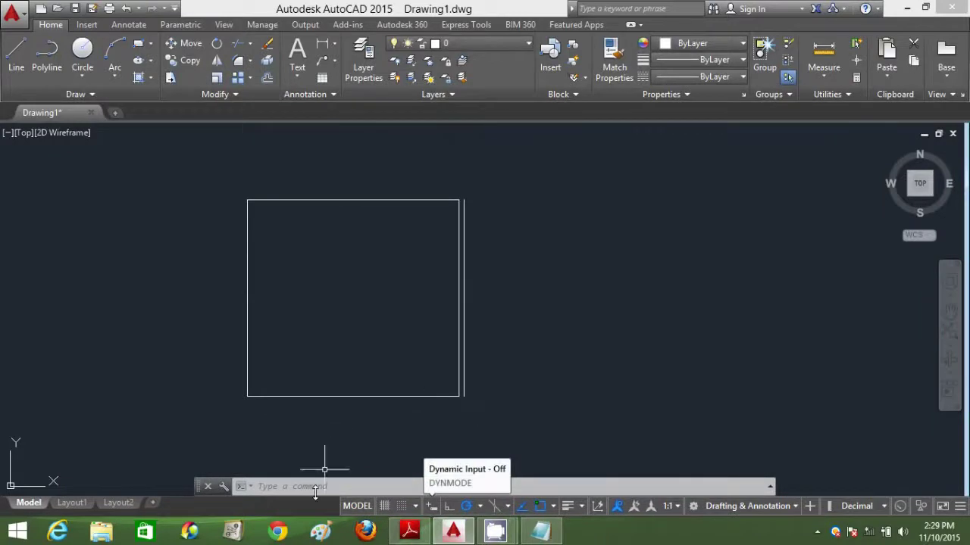
{"action": "type", "text": "l"}
{"action": "key", "text": "Return"}
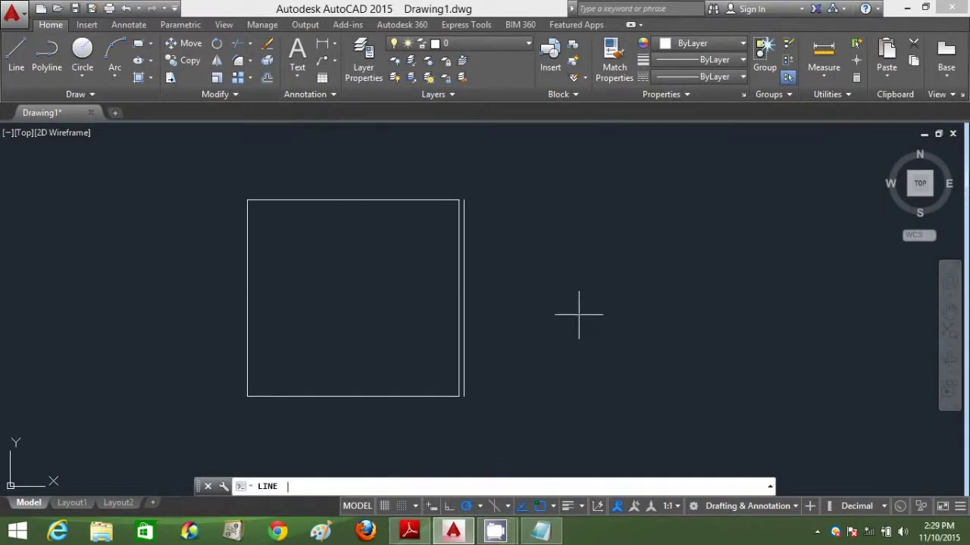
{"action": "left_click", "coordinate": [464, 200]}
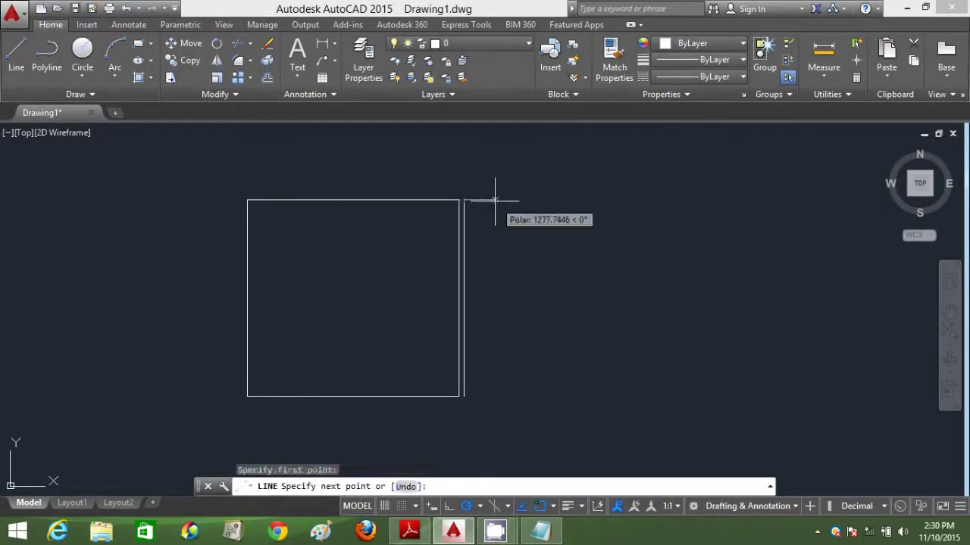
{"action": "type", "text": "6000"}
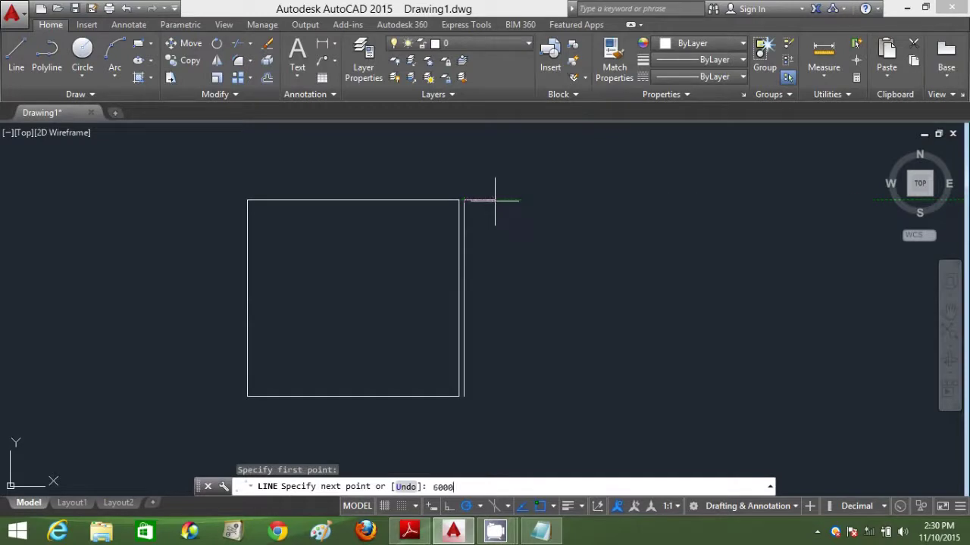
{"action": "key", "text": "Return"}
{"action": "left_click", "coordinate": [610, 200]}
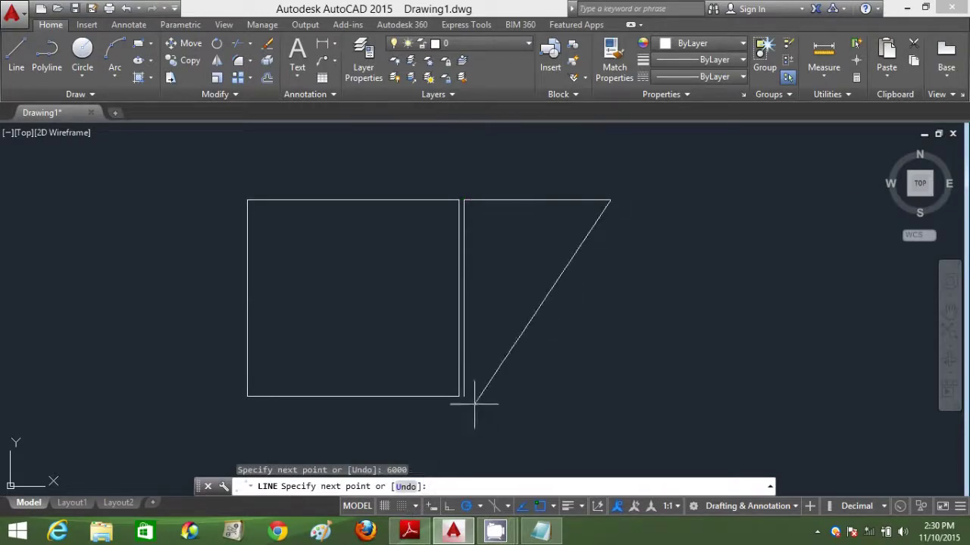
{"action": "left_click", "coordinate": [610, 395]}
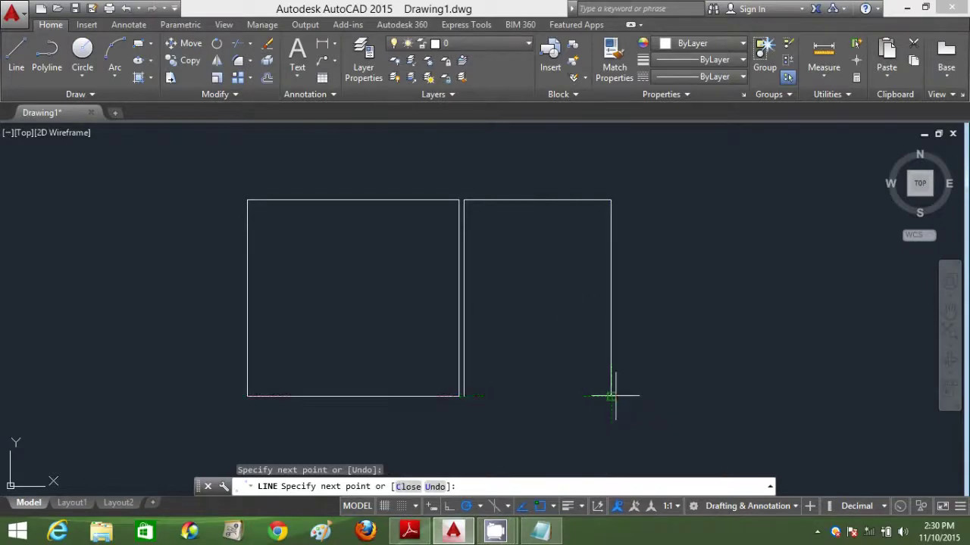
{"action": "left_click", "coordinate": [464, 394]}
{"action": "key", "text": "Escape"}
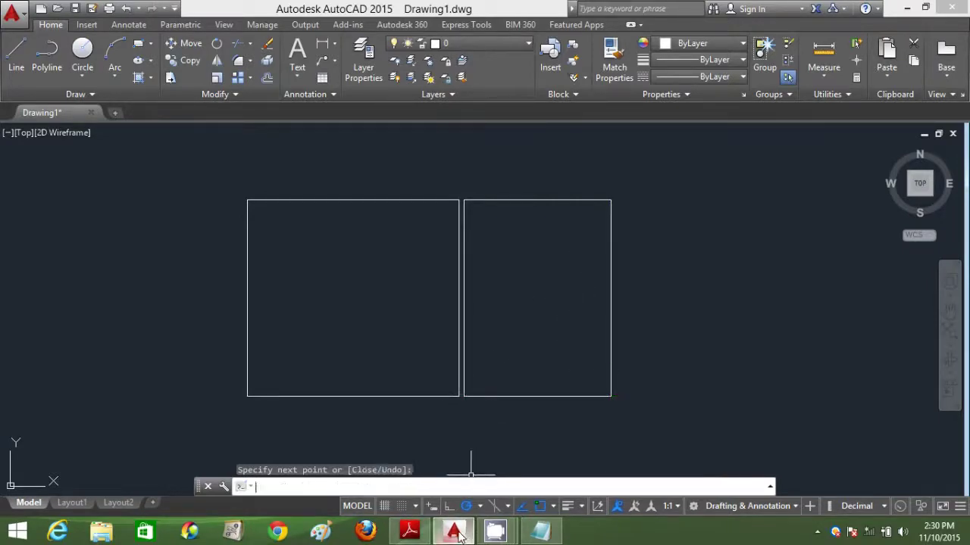
Minimize and restore AutoCAD, then bring the reference floor plan PDF forward
{"action": "left_click", "coordinate": [453, 530]}
{"action": "left_click", "coordinate": [452, 531]}
{"action": "left_click", "coordinate": [410, 531]}
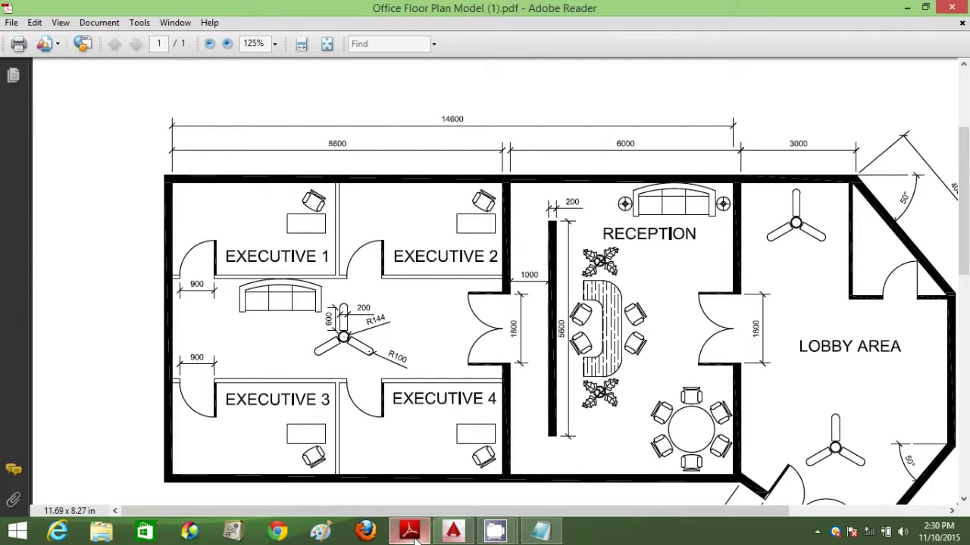
Back in AutoCAD, draw a short vertical line closing the 200 wall gap between the rooms
{"action": "left_click", "coordinate": [410, 532]}
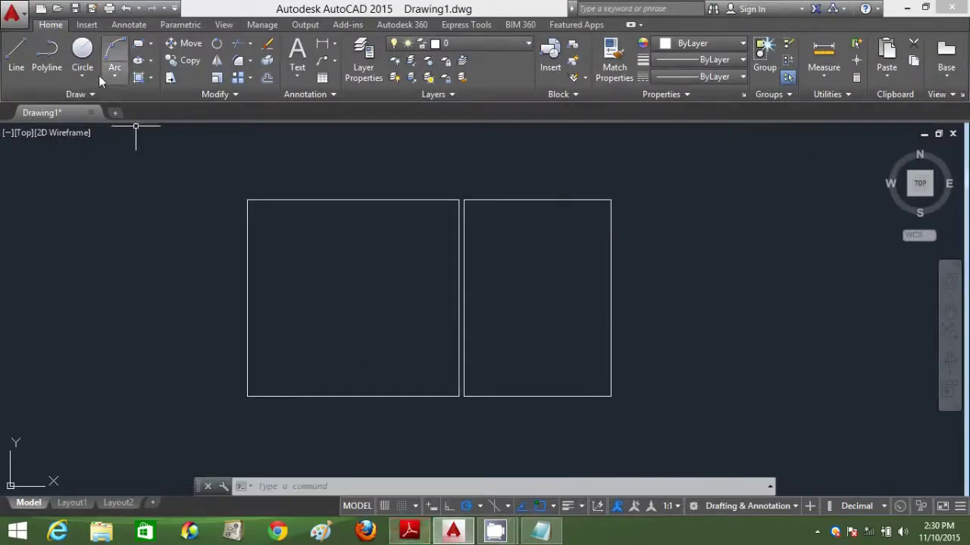
{"action": "left_click", "coordinate": [18, 59]}
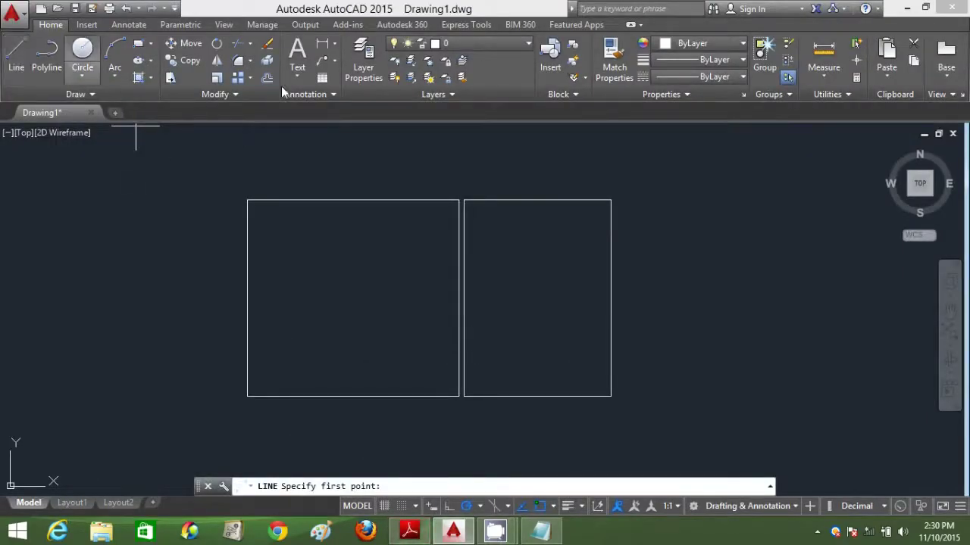
{"action": "left_click", "coordinate": [463, 200]}
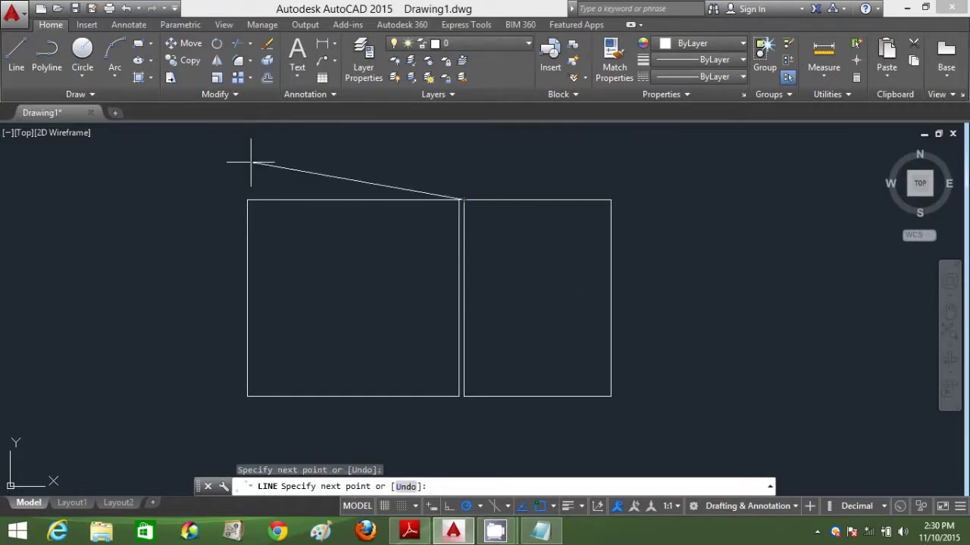
{"action": "key", "text": "Escape"}
{"action": "left_click", "coordinate": [16, 54]}
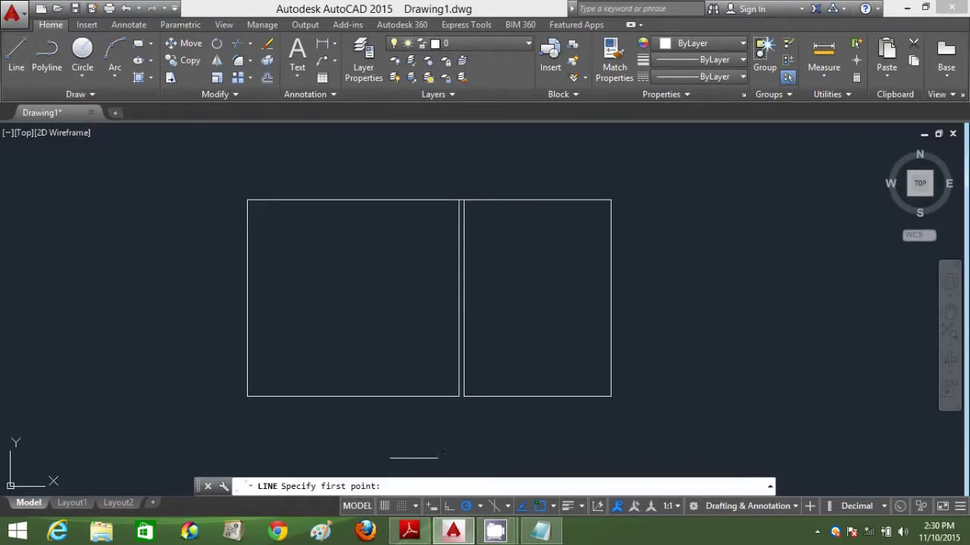
{"action": "left_click", "coordinate": [463, 397]}
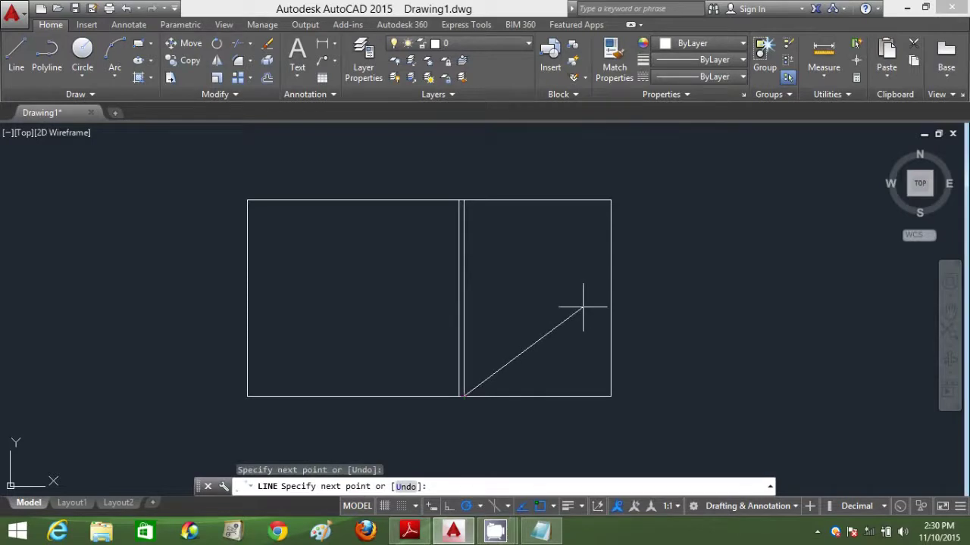
{"action": "key", "text": "Escape"}
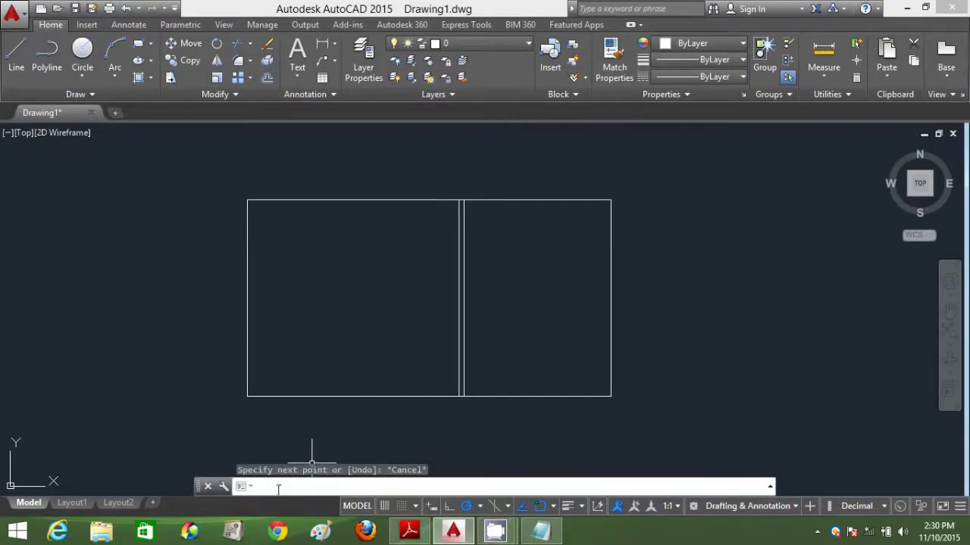
Offset the left room's top, left and bottom edges 200 outward
{"action": "key", "text": "Return"}
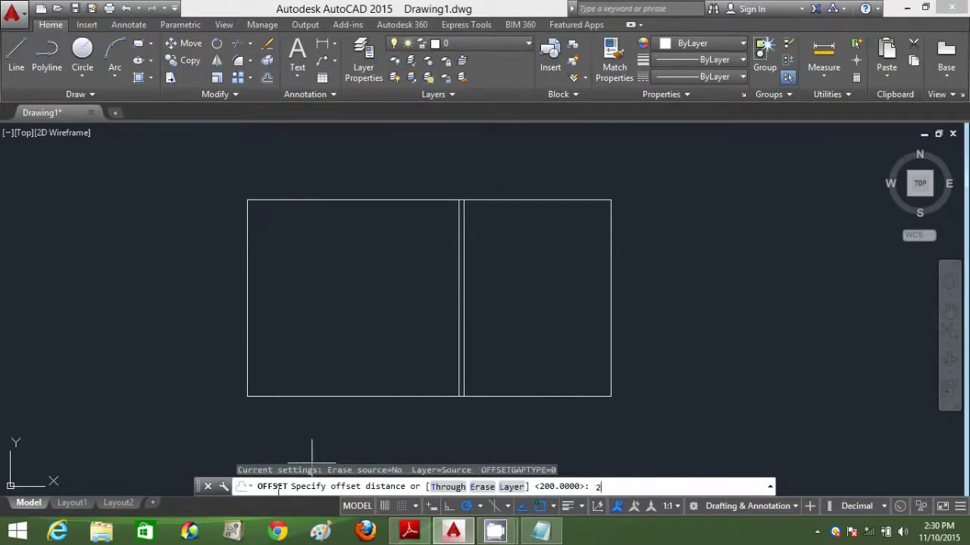
{"action": "key", "text": "Return"}
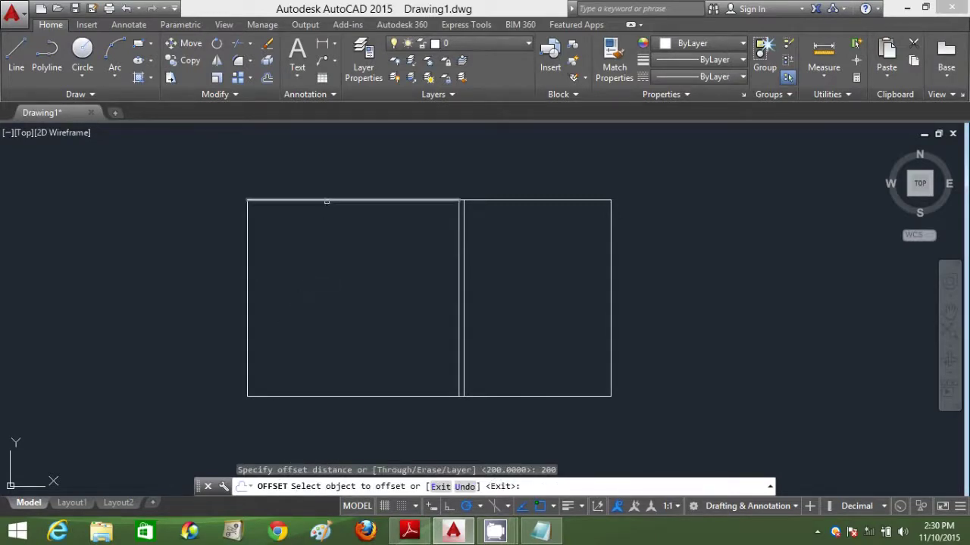
{"action": "left_click", "coordinate": [327, 201]}
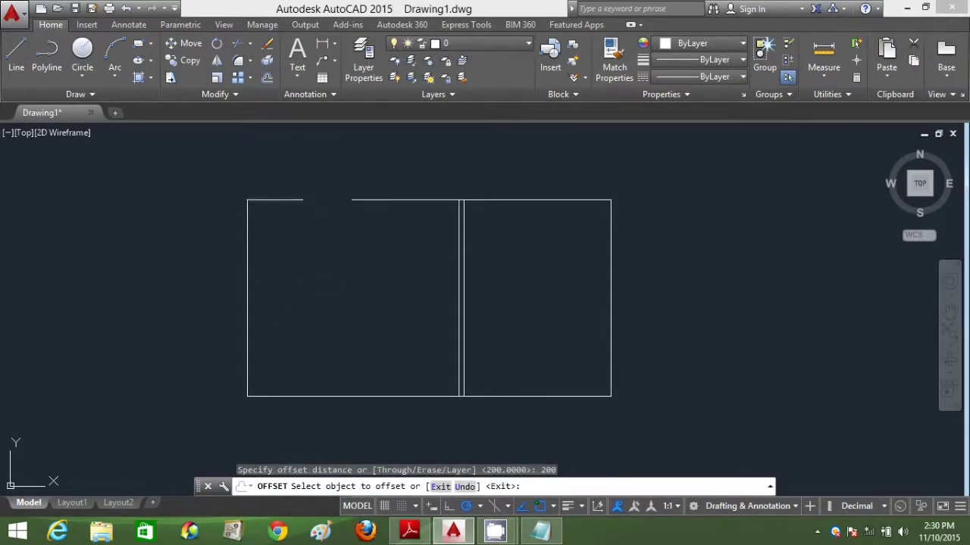
{"action": "left_click", "coordinate": [247, 260]}
{"action": "left_click", "coordinate": [194, 262]}
{"action": "left_click", "coordinate": [321, 396]}
{"action": "left_click", "coordinate": [320, 435]}
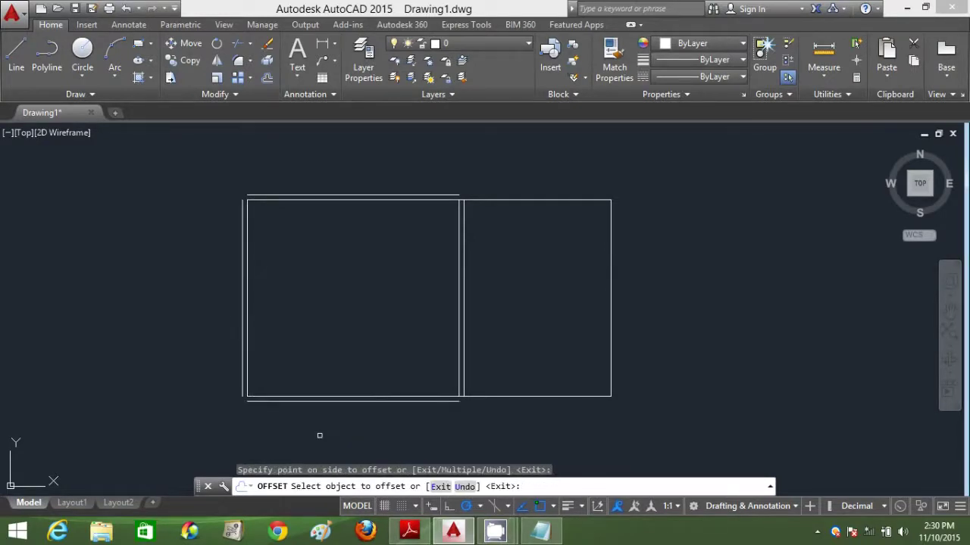
Offset the right room's bottom, top and right edges 200 outward
{"action": "left_click", "coordinate": [558, 396]}
{"action": "left_click", "coordinate": [550, 419]}
{"action": "left_click", "coordinate": [524, 203]}
{"action": "left_click", "coordinate": [523, 188]}
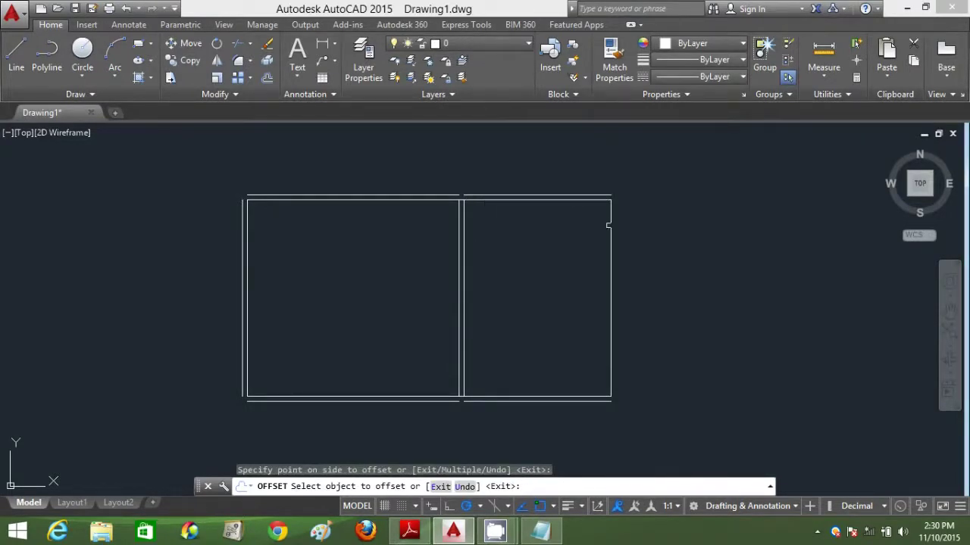
{"action": "left_click", "coordinate": [610, 225]}
{"action": "left_click", "coordinate": [627, 232]}
{"action": "key", "text": "Escape"}
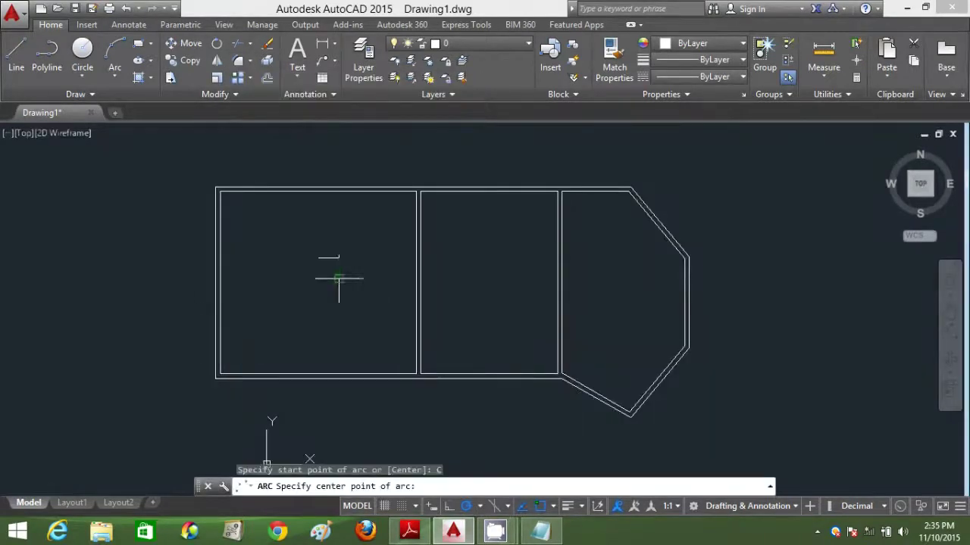
Draw a quarter-circle door-swing arc in the left room by centre, start and end points
{"action": "left_click", "coordinate": [329, 267]}
{"action": "left_click", "coordinate": [318, 263]}
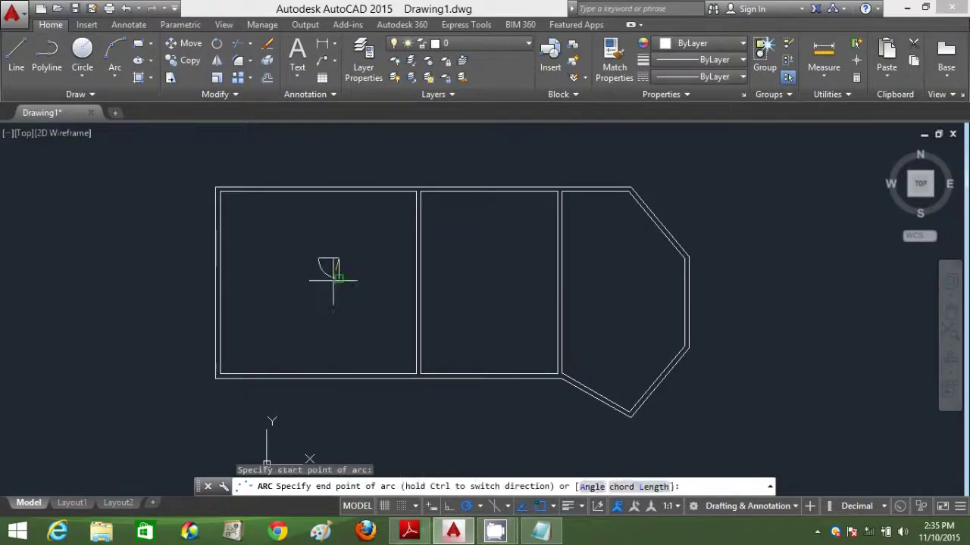
{"action": "left_click", "coordinate": [337, 279]}
Mirror the door arc with MI about its end point, keeping the original
{"action": "type", "text": "MI"}
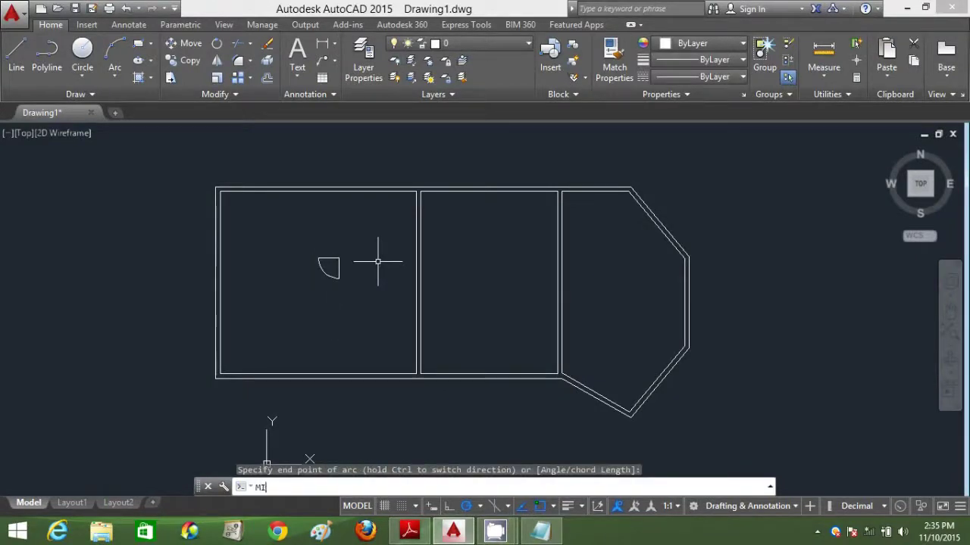
{"action": "key", "text": "Return"}
{"action": "left_click", "coordinate": [367, 272]}
{"action": "left_click", "coordinate": [315, 250]}
{"action": "key", "text": "Return"}
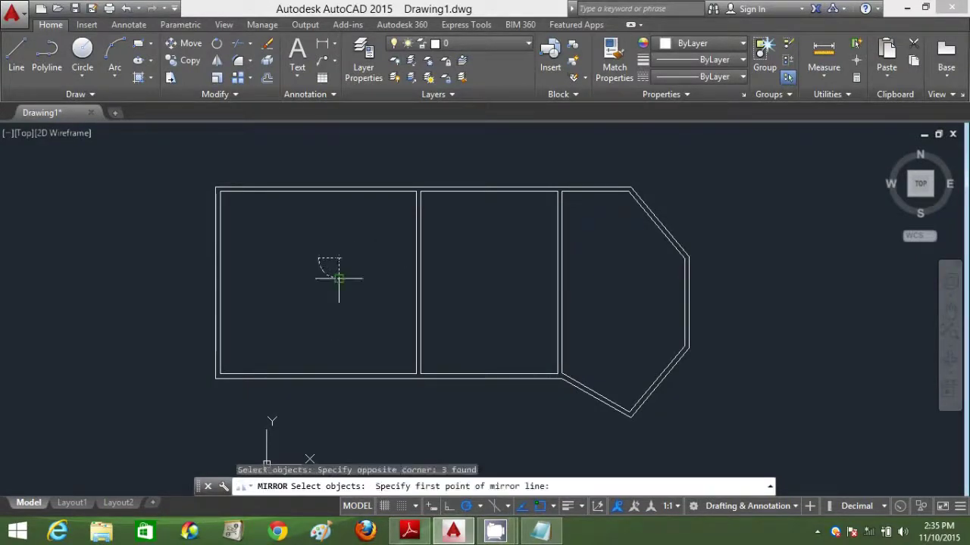
{"action": "left_click", "coordinate": [338, 279]}
{"action": "left_click", "coordinate": [297, 280]}
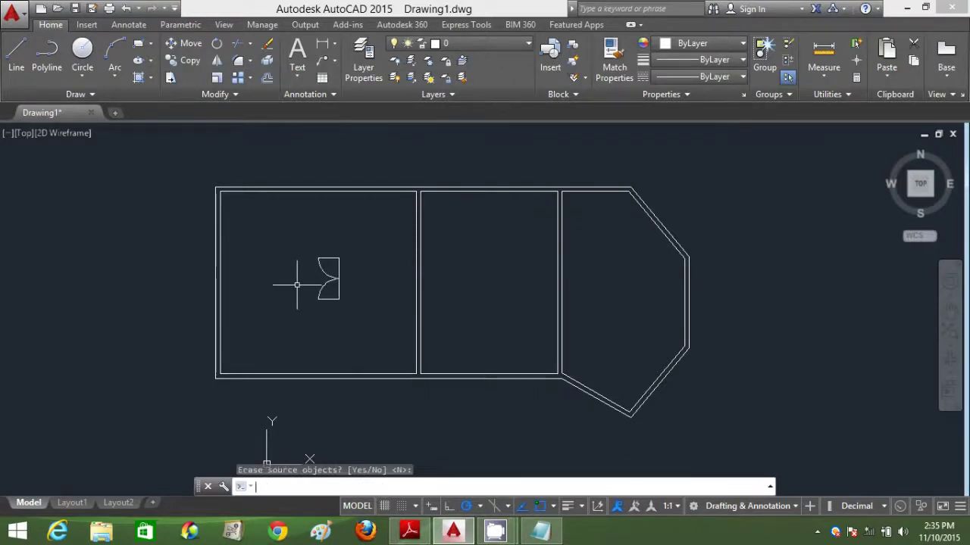
{"action": "key", "text": "Return"}
Offset the door's top and bottom lines 50 outward to form thin door leaves
{"action": "scroll", "coordinate": [322, 285], "scroll_direction": "up", "scroll_amount": 4}
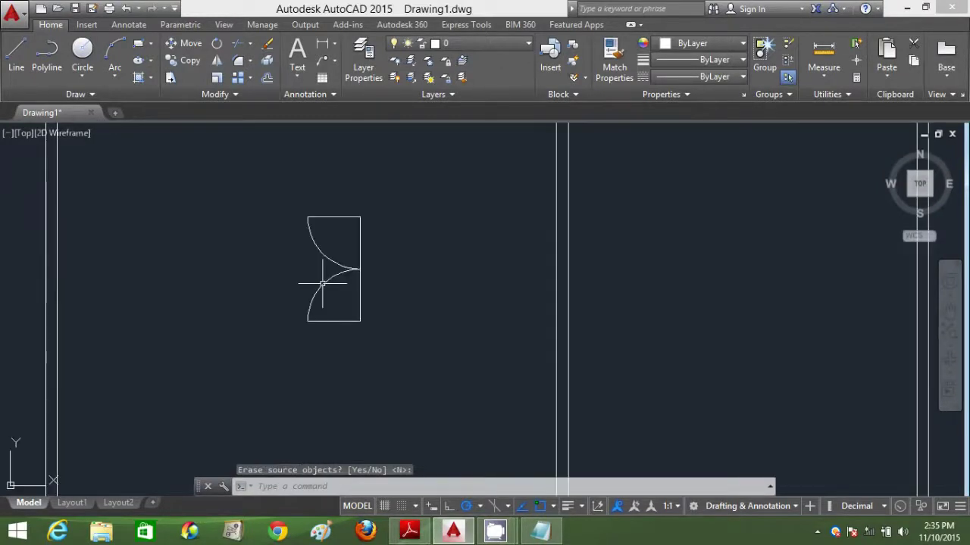
{"action": "type", "text": "o"}
{"action": "key", "text": "Return"}
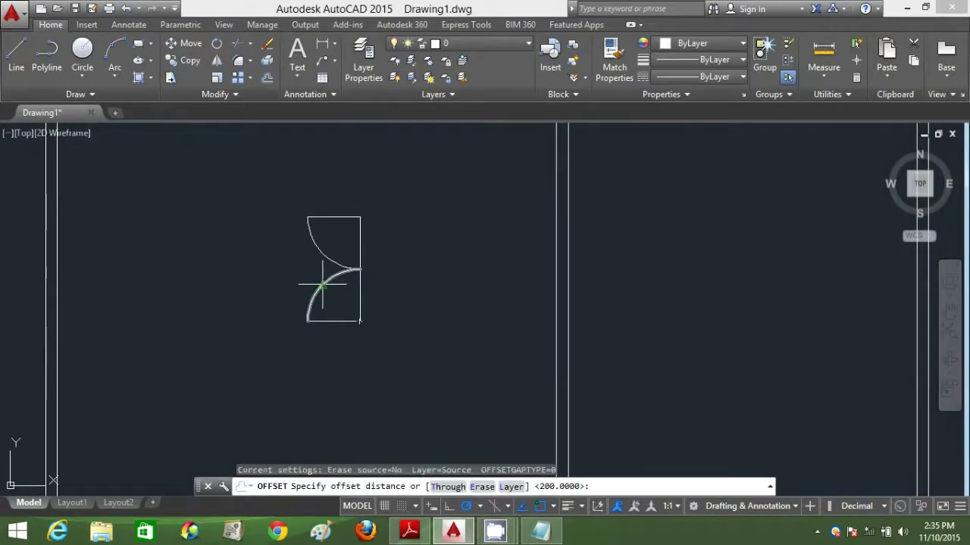
{"action": "type", "text": "50"}
{"action": "key", "text": "Return"}
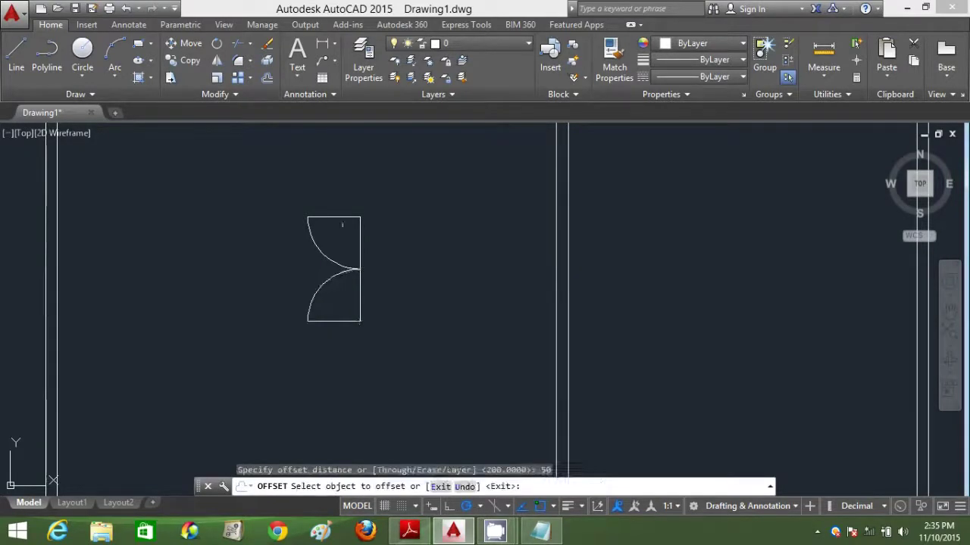
{"action": "left_click", "coordinate": [340, 217]}
{"action": "left_click", "coordinate": [340, 205]}
{"action": "left_click", "coordinate": [336, 321]}
{"action": "left_click", "coordinate": [330, 349]}
{"action": "key", "text": "Escape"}
Draw short closing lines at the right and left ends of the bottom door leaf
{"action": "type", "text": "l"}
{"action": "key", "text": "Return"}
{"action": "scroll", "coordinate": [372, 324], "scroll_direction": "up", "scroll_amount": 4}
{"action": "left_click", "coordinate": [343, 319]}
{"action": "left_click", "coordinate": [343, 326]}
{"action": "key", "text": "Return"}
{"action": "key", "text": "Return"}
{"action": "left_click", "coordinate": [210, 319]}
{"action": "left_click", "coordinate": [224, 327]}
{"action": "scroll", "coordinate": [333, 310], "scroll_direction": "down", "scroll_amount": 6}
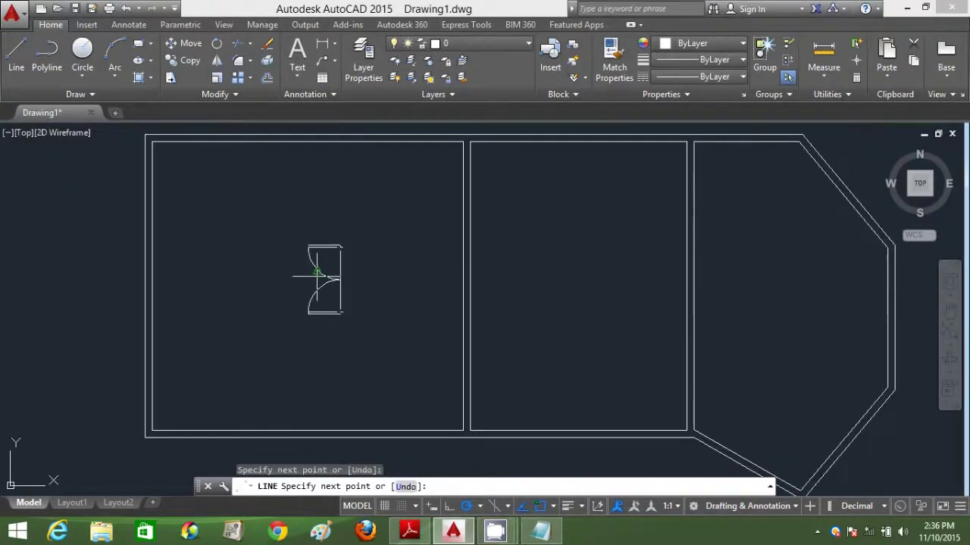
{"action": "key", "text": "Return"}
Draw closing lines at the right and left ends of the top door leaf
{"action": "type", "text": "l"}
{"action": "key", "text": "Return"}
{"action": "scroll", "coordinate": [325, 248], "scroll_direction": "up", "scroll_amount": 5}
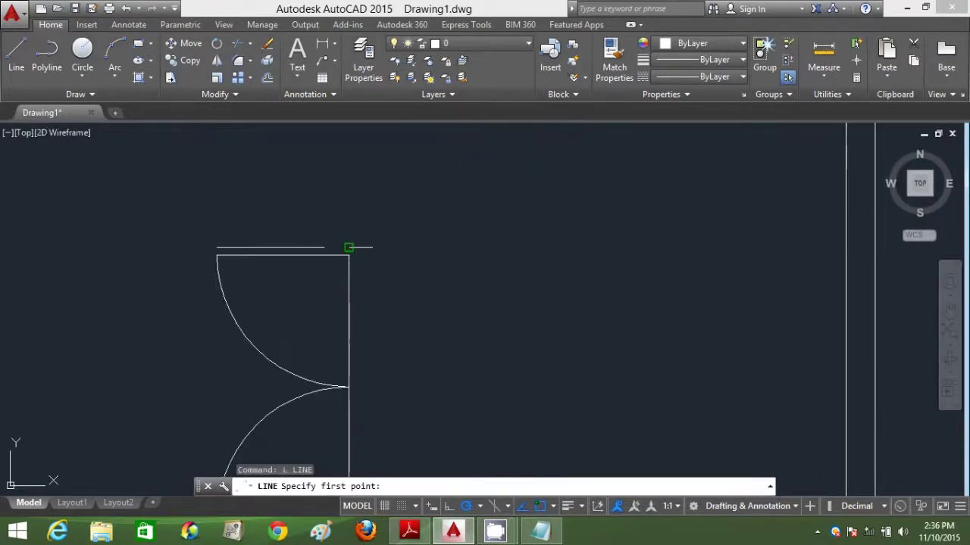
{"action": "left_click", "coordinate": [348, 246]}
{"action": "key", "text": "Return"}
{"action": "key", "text": "Return"}
{"action": "left_click", "coordinate": [217, 248]}
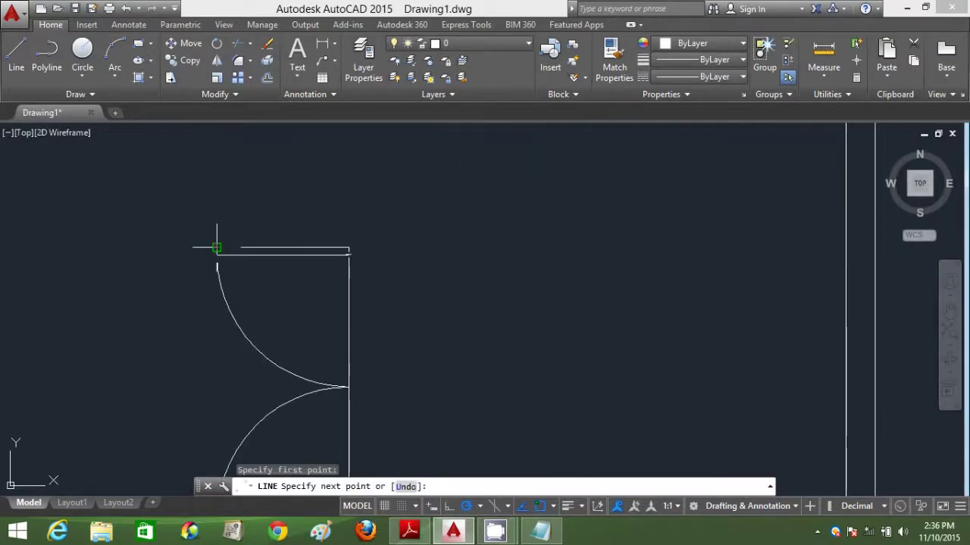
{"action": "scroll", "coordinate": [490, 310], "scroll_direction": "down", "scroll_amount": 4}
{"action": "key", "text": "Return"}
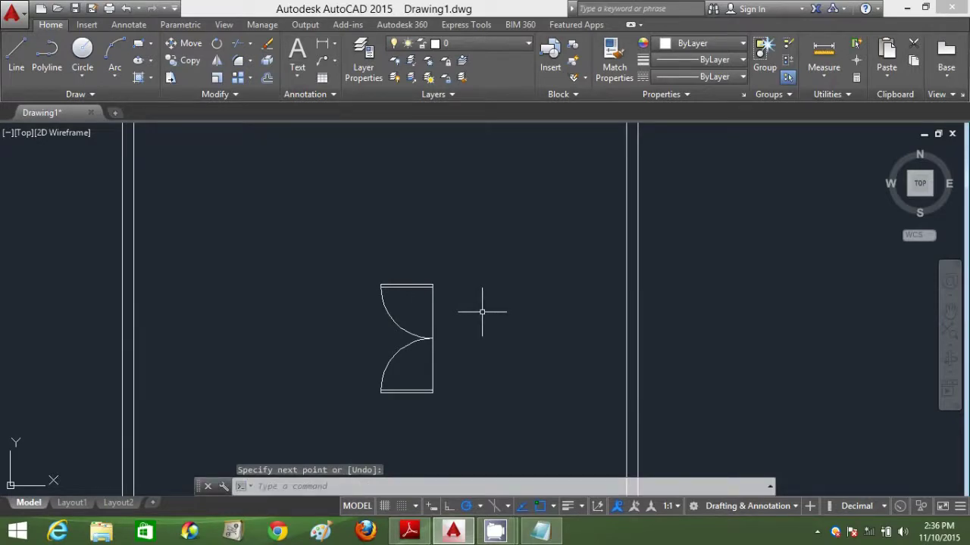
{"action": "type", "text": "h"}
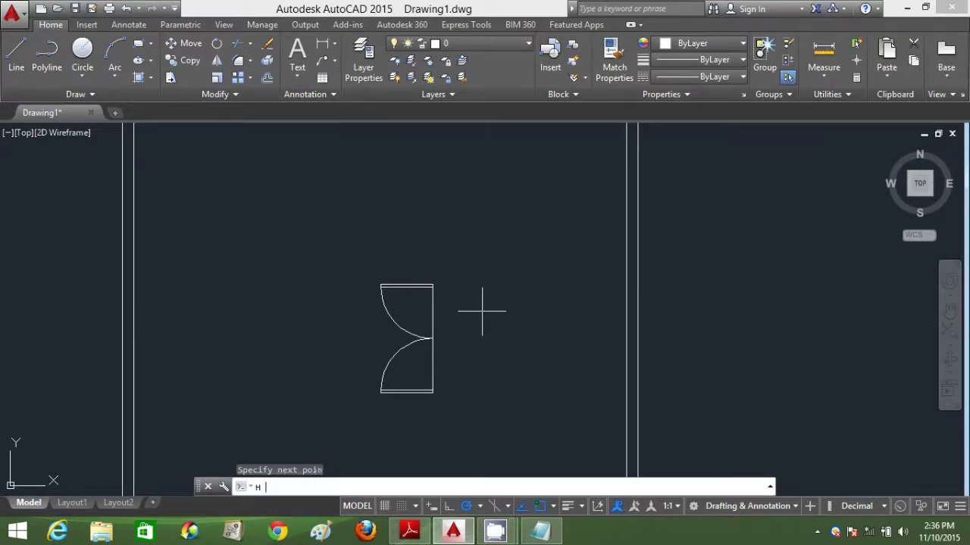
Choose the SOLID pattern from the Hatch Pattern Palette for a new hatch
{"action": "key", "text": "Return"}
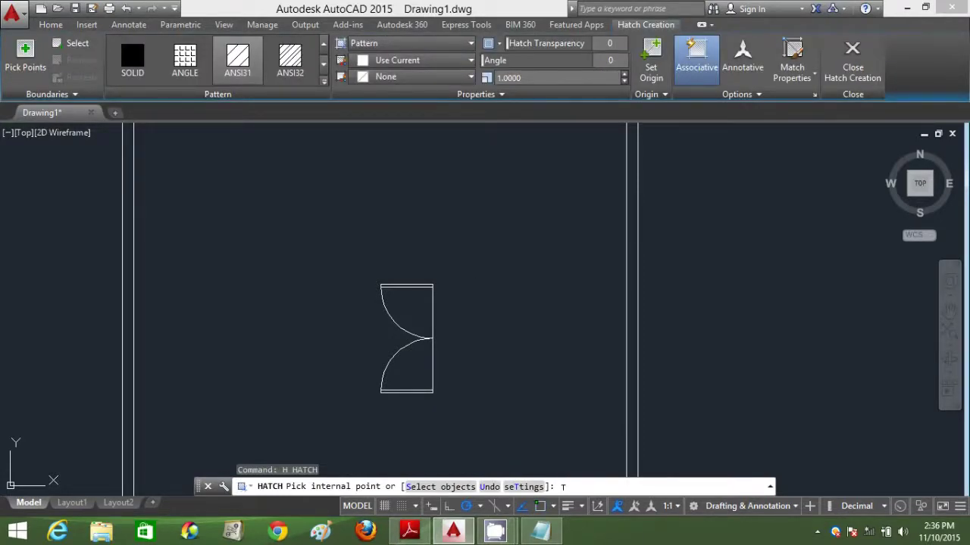
{"action": "key", "text": "Return"}
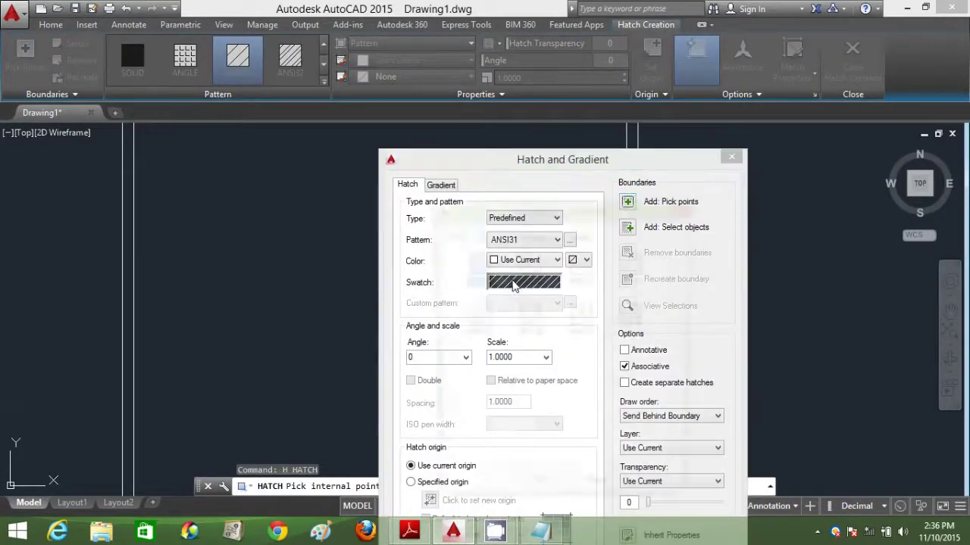
{"action": "left_click", "coordinate": [513, 285]}
{"action": "left_click", "coordinate": [527, 235]}
{"action": "left_click", "coordinate": [473, 271]}
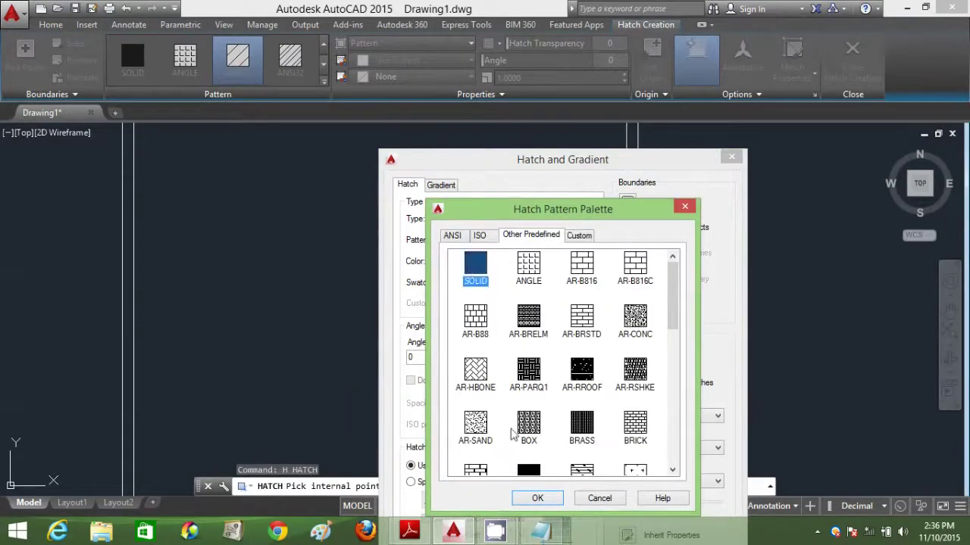
{"action": "left_click", "coordinate": [538, 500]}
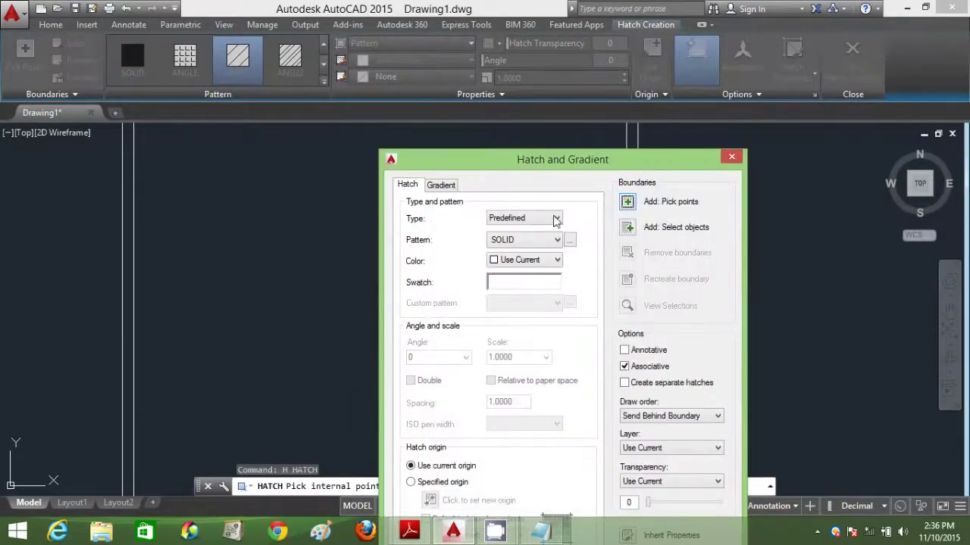
Pick inside both door end pieces to fill them solid, then zoom out to the whole plan
{"action": "left_click", "coordinate": [627, 203]}
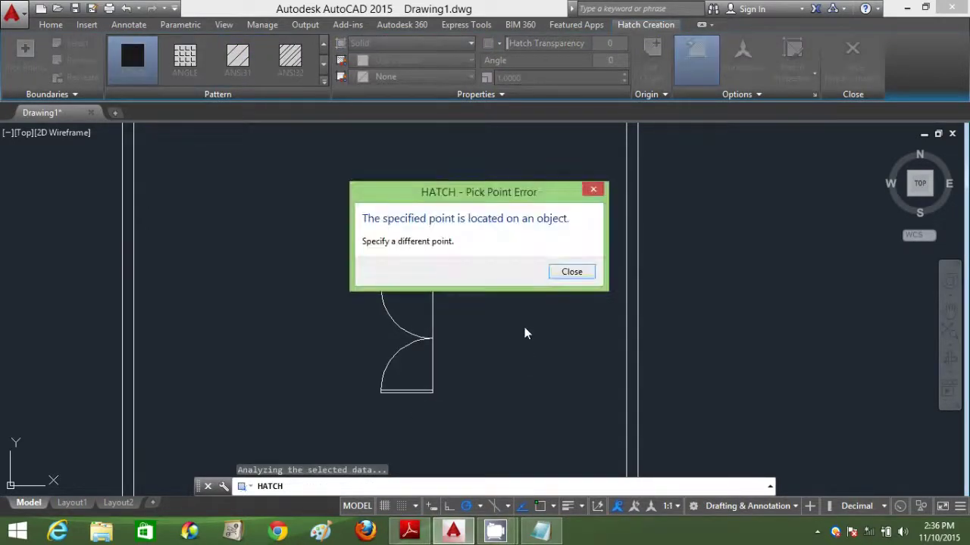
{"action": "left_click", "coordinate": [573, 275]}
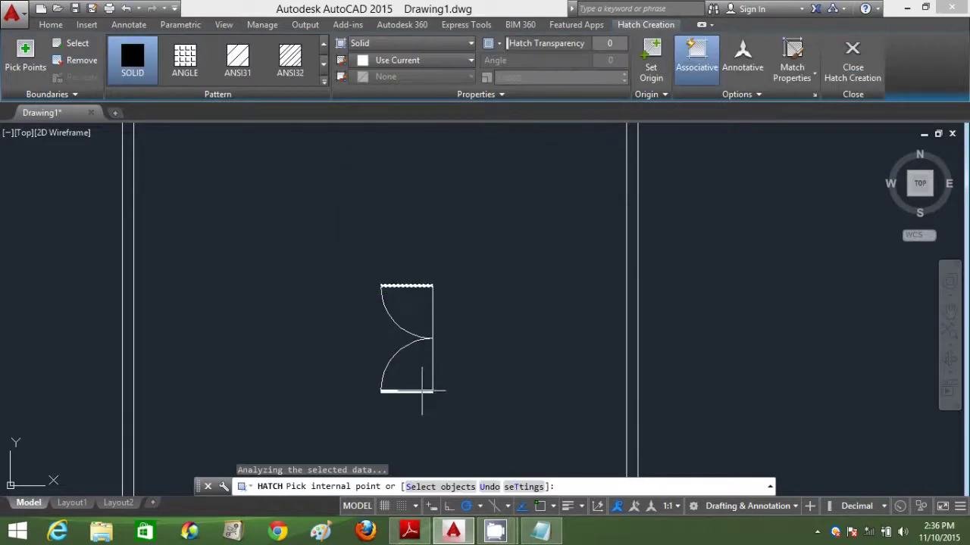
{"action": "key", "text": "Escape"}
{"action": "scroll", "coordinate": [506, 371], "scroll_direction": "down", "scroll_amount": 3}
{"action": "middle_click_drag", "start_coordinate": [506, 371], "coordinate": [503, 254]}
Move the double door by its midpoint onto the wall between the left and middle rooms
{"action": "type", "text": "m"}
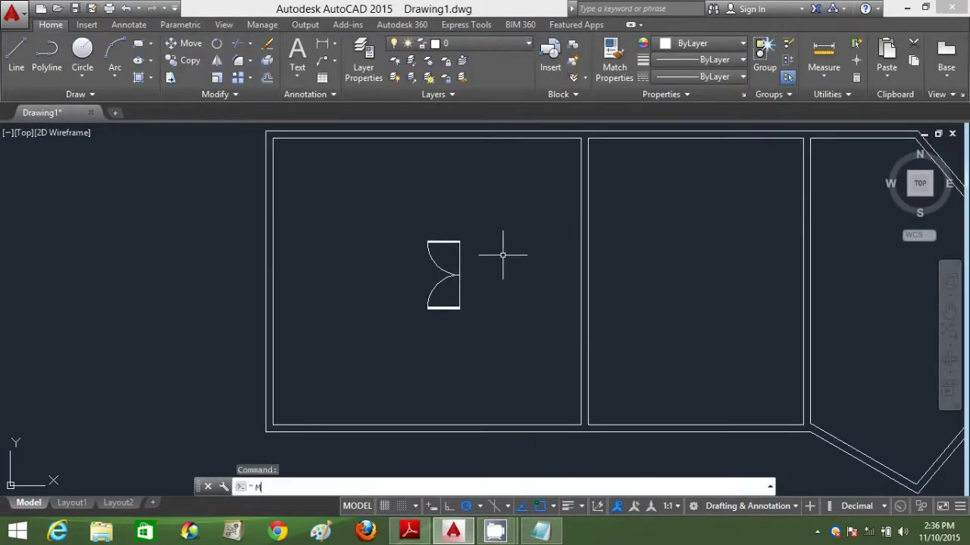
{"action": "key", "text": "Return"}
{"action": "left_click", "coordinate": [504, 340]}
{"action": "left_click", "coordinate": [344, 225]}
{"action": "key", "text": "Return"}
{"action": "left_click", "coordinate": [456, 275]}
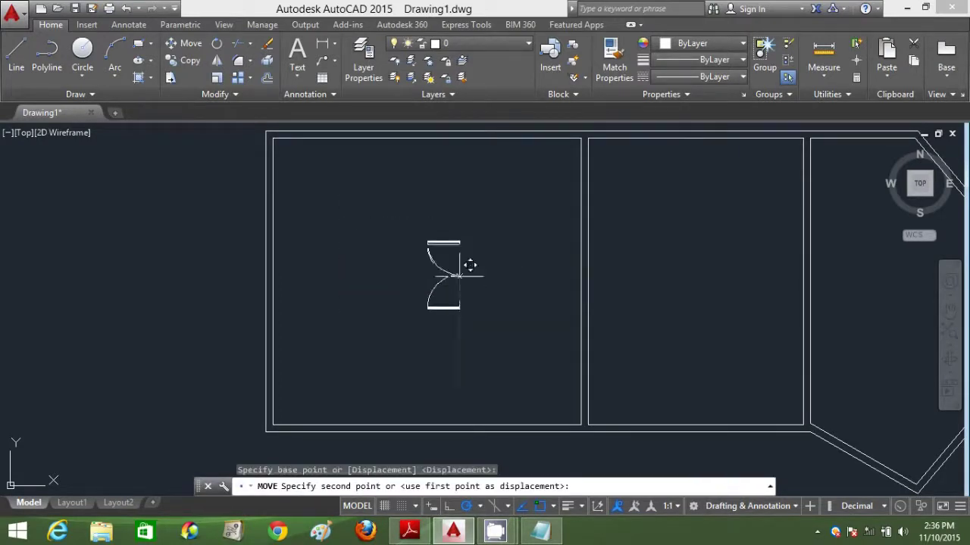
{"action": "left_click", "coordinate": [585, 245]}
Draw short wall lines closing the gaps above and below the door
{"action": "type", "text": "L"}
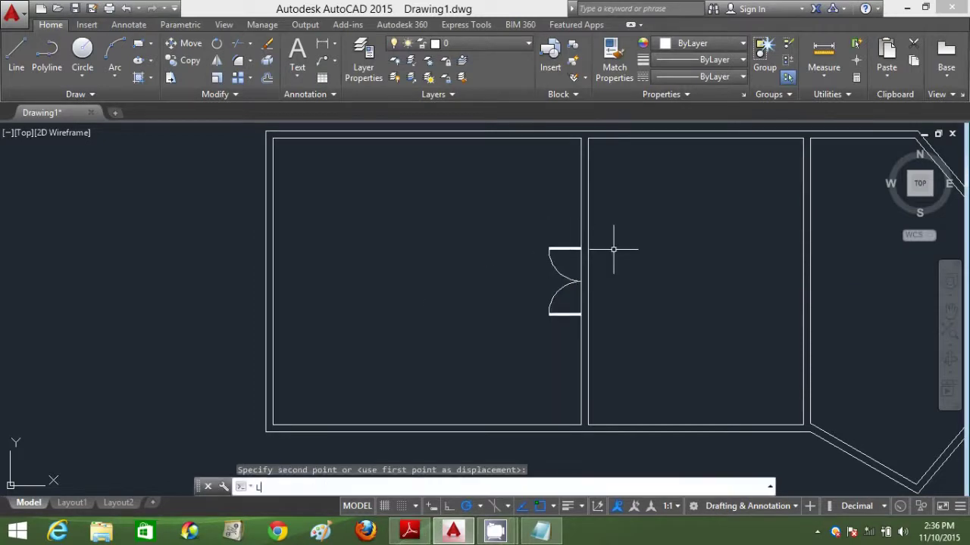
{"action": "key", "text": "Return"}
{"action": "left_click", "coordinate": [581, 247]}
{"action": "left_click", "coordinate": [581, 224]}
{"action": "key", "text": "Return"}
{"action": "key", "text": "Return"}
{"action": "left_click", "coordinate": [581, 315]}
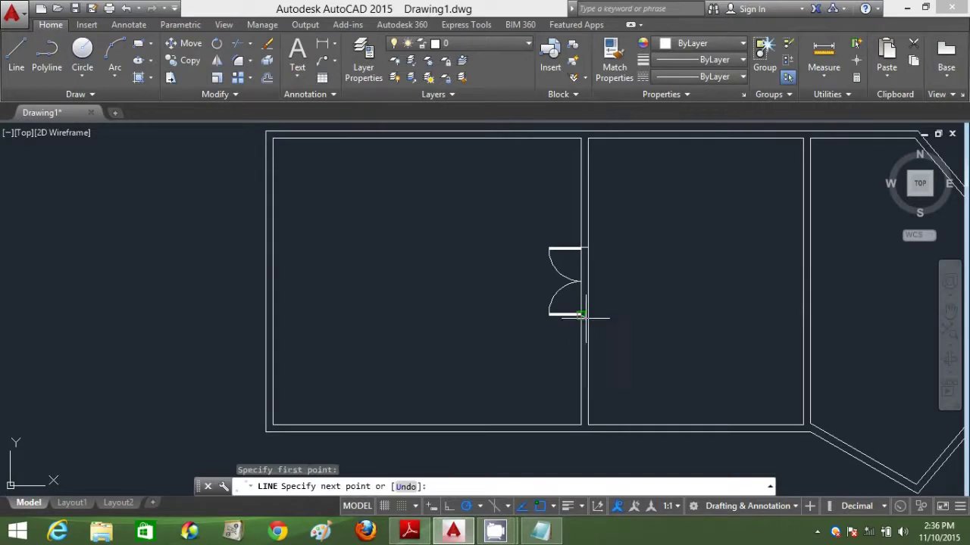
{"action": "left_click", "coordinate": [588, 340]}
{"action": "key", "text": "Return"}
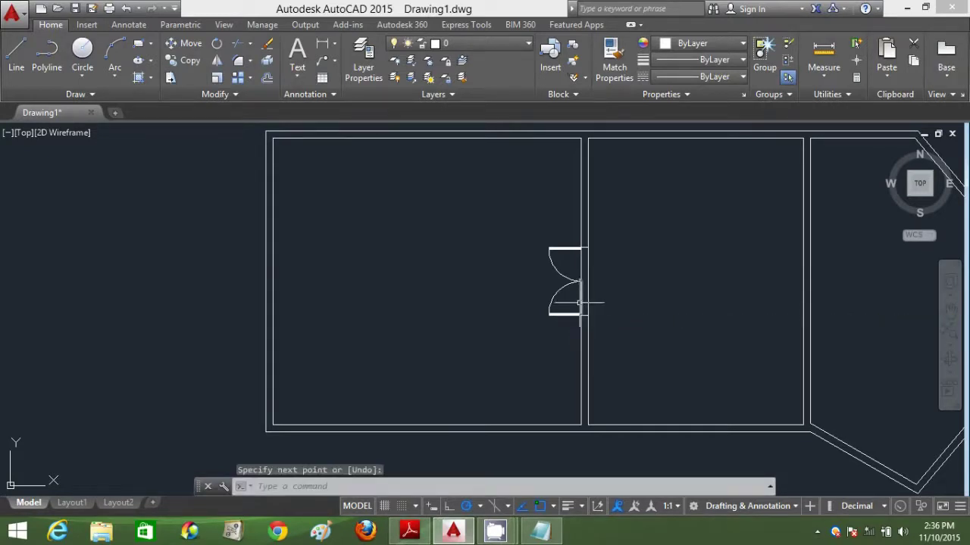
{"action": "key", "text": "Escape"}
Erase the wall segments running across the door opening
{"action": "left_click", "coordinate": [581, 291]}
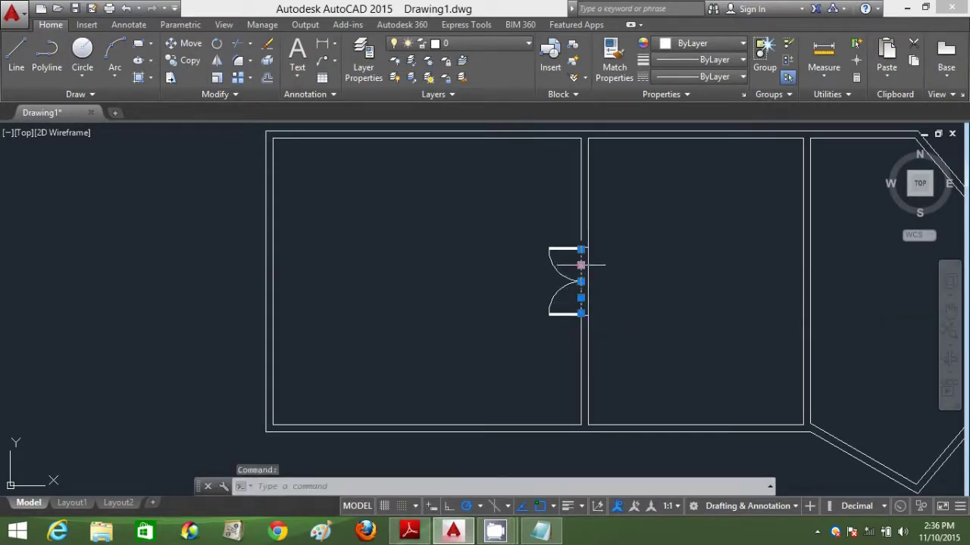
{"action": "key", "text": "Delete"}
{"action": "type", "text": "tr"}
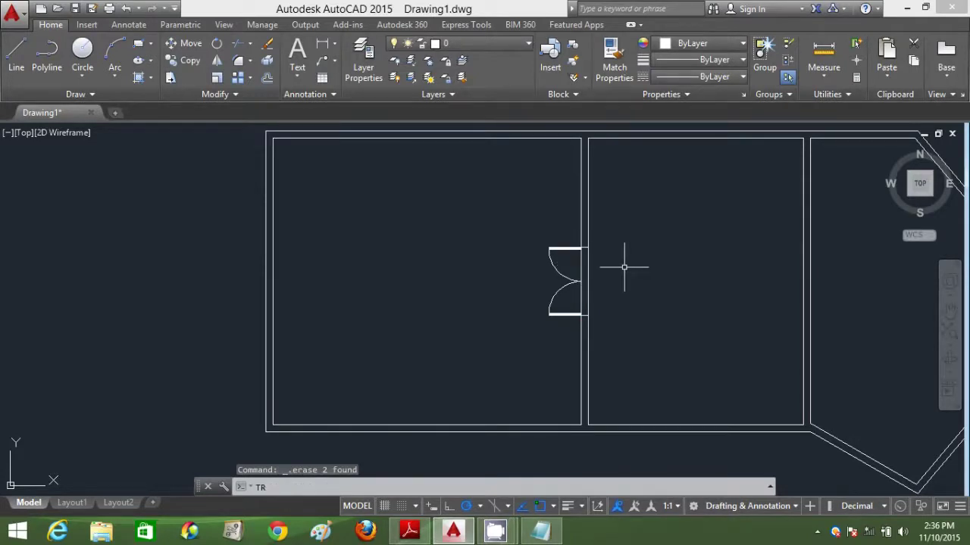
{"action": "key", "text": "Return"}
{"action": "key", "text": "Return"}
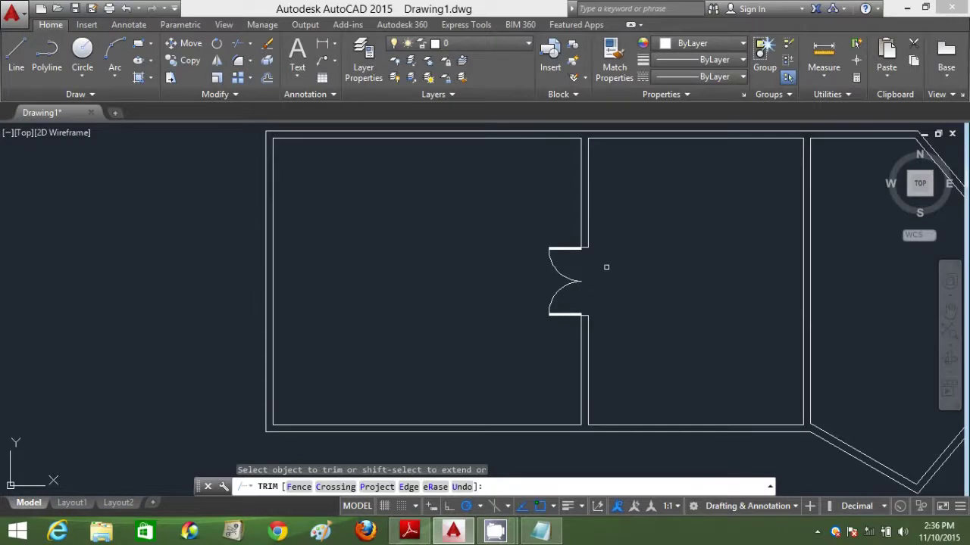
{"action": "key", "text": "Escape"}
Draw a line from the door's top corner 500 up, then left to the left wall
{"action": "type", "text": "l"}
{"action": "key", "text": "Return"}
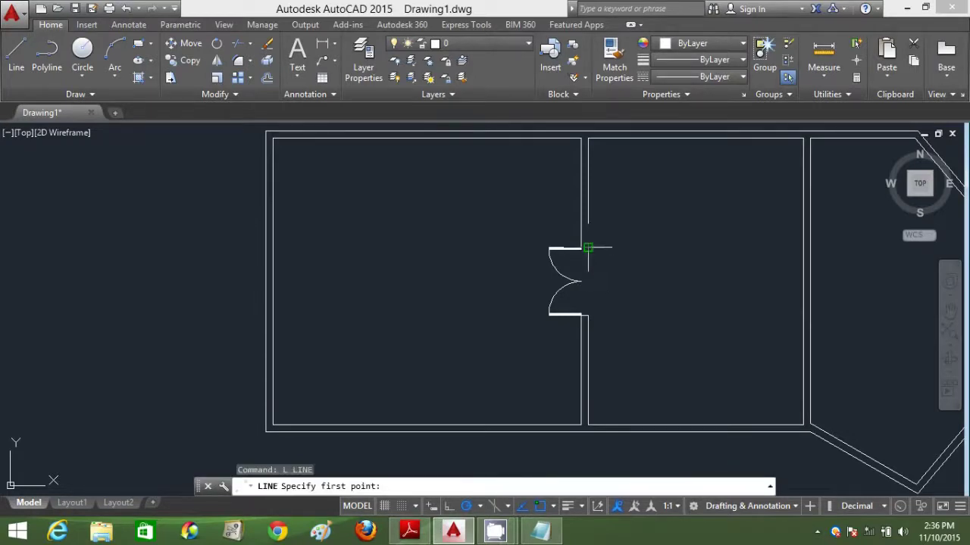
{"action": "left_click", "coordinate": [581, 247]}
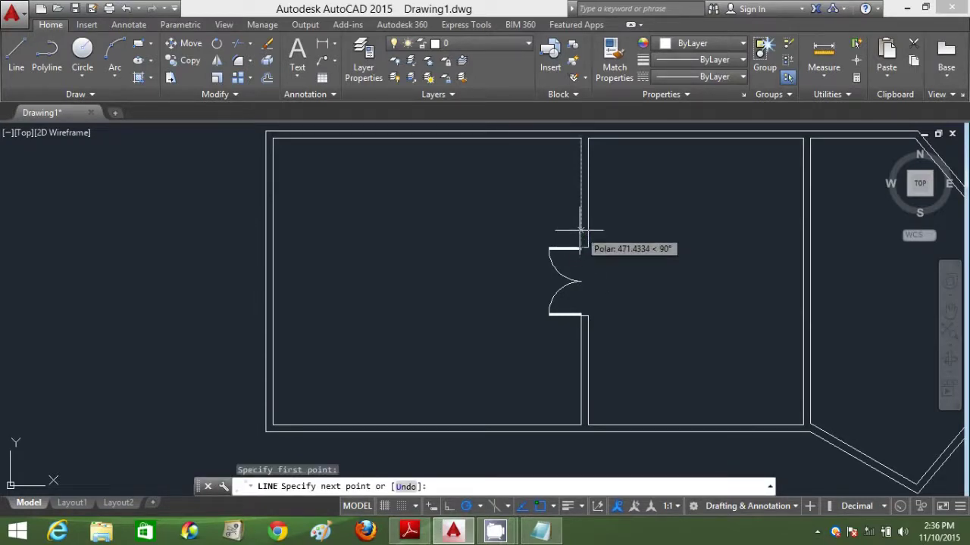
{"action": "type", "text": "50"}
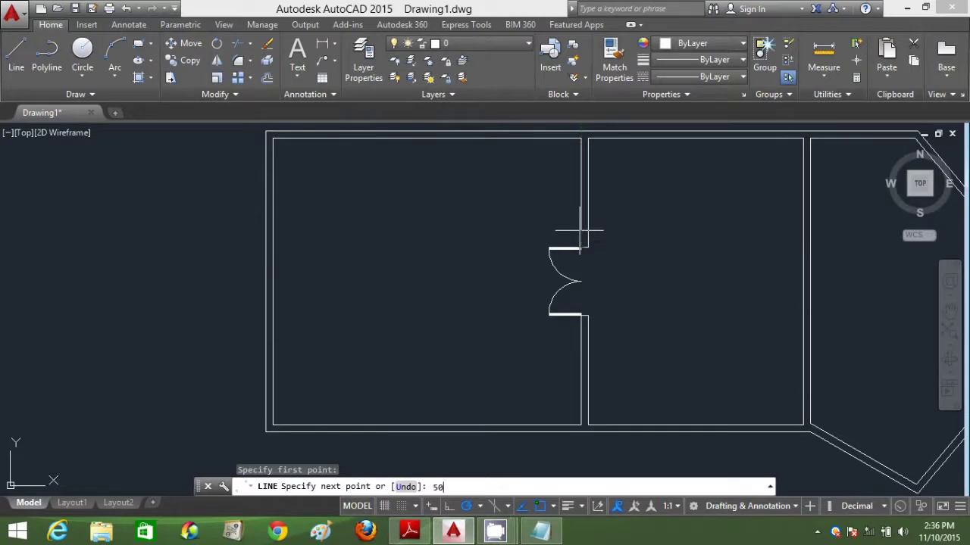
{"action": "type", "text": "0"}
{"action": "key", "text": "Return"}
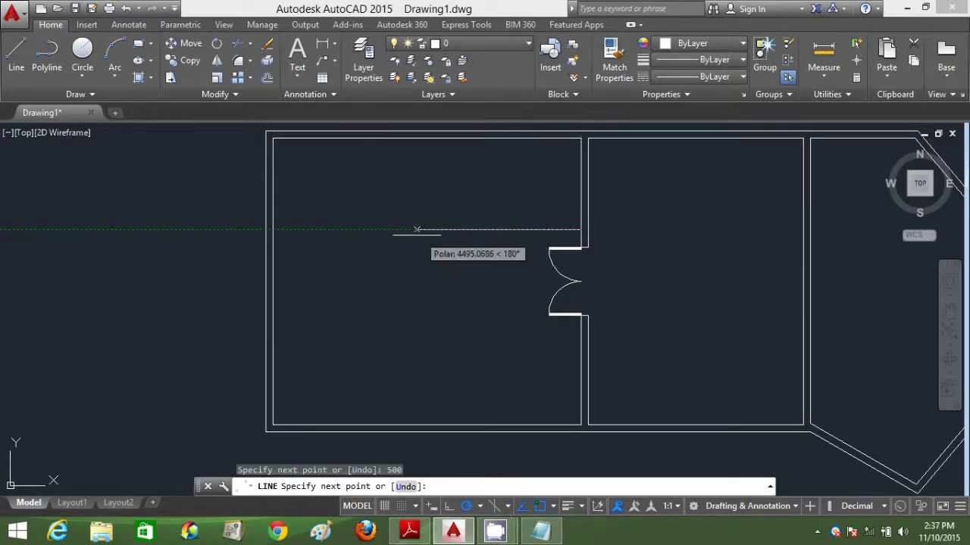
{"action": "left_click", "coordinate": [273, 230]}
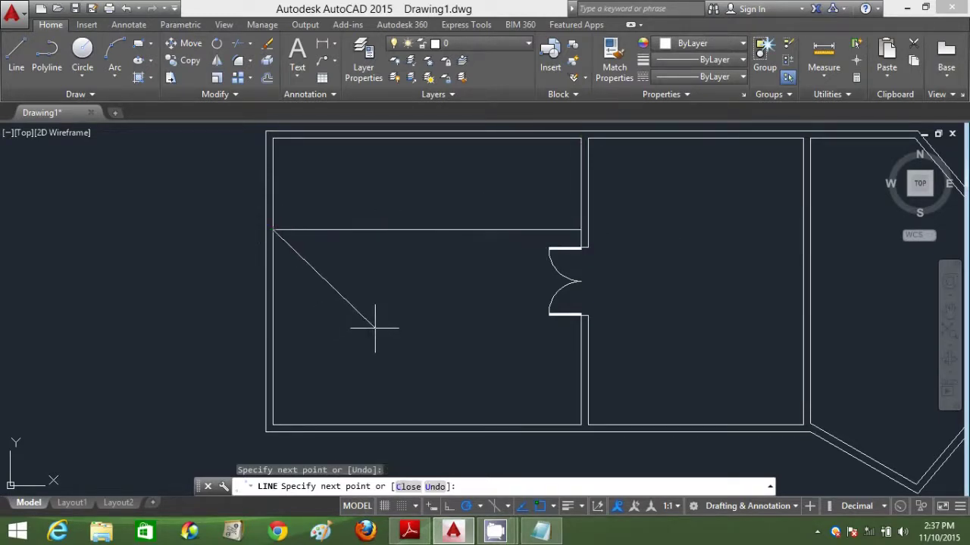
{"action": "key", "text": "Return"}
{"action": "key", "text": "Return"}
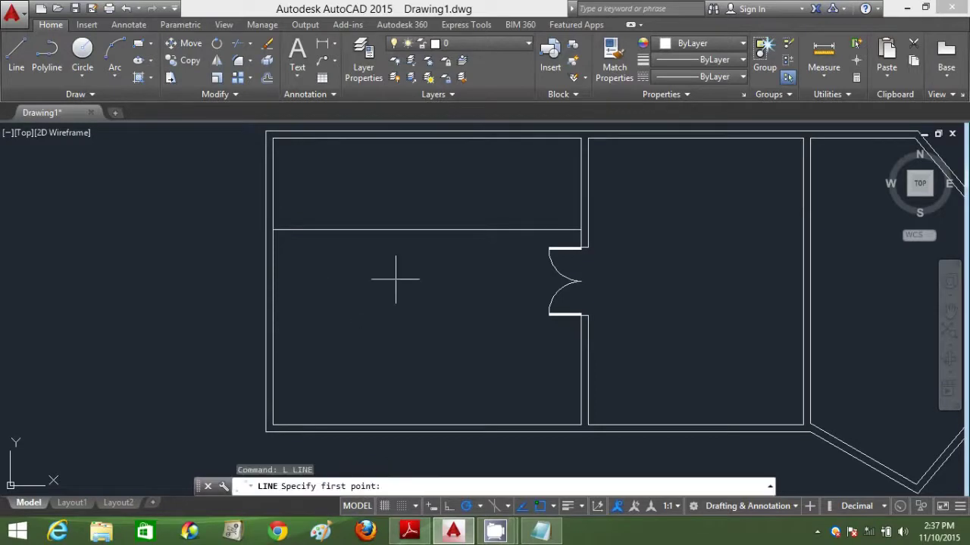
Draw a vertical partition line from the new horizontal line up to the top wall
{"action": "left_click", "coordinate": [427, 230]}
{"action": "left_click", "coordinate": [428, 139]}
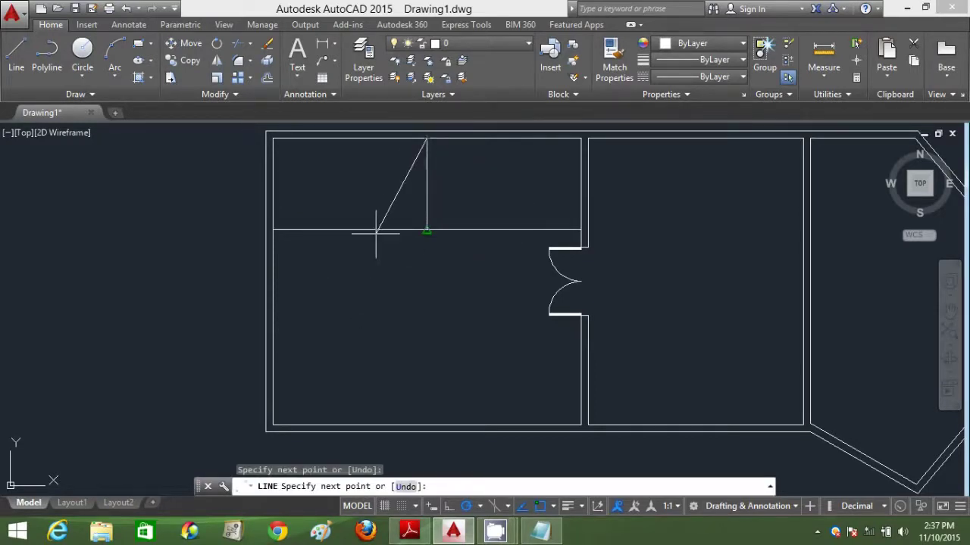
{"action": "key", "text": "Return"}
{"action": "type", "text": "o"}
{"action": "key", "text": "Return"}
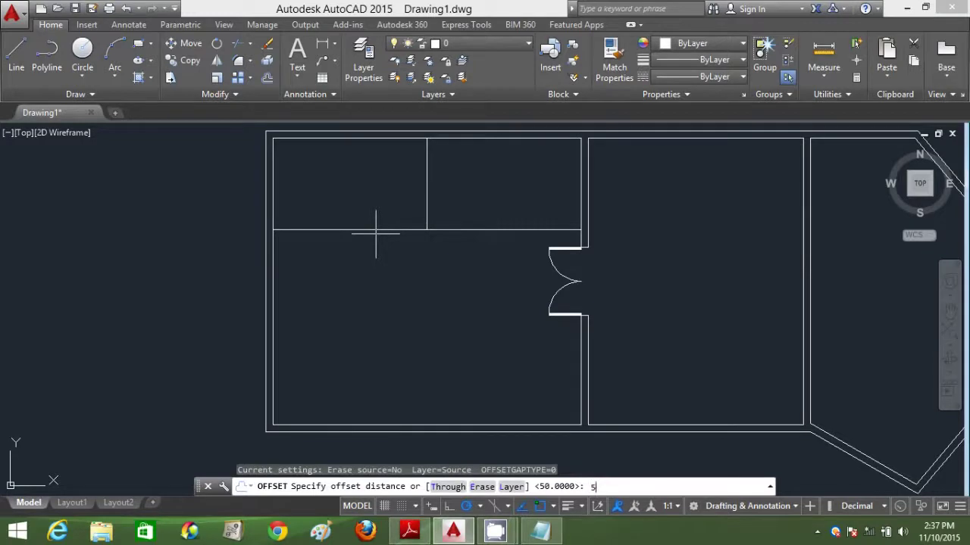
Offset the vertical partition line by 50 to make a double wall
{"action": "key", "text": "Return"}
{"action": "left_click", "coordinate": [427, 198]}
{"action": "left_click", "coordinate": [447, 190]}
{"action": "scroll", "coordinate": [427, 203], "scroll_direction": "up", "scroll_amount": 4}
{"action": "left_click", "coordinate": [426, 218]}
{"action": "left_click", "coordinate": [382, 235]}
{"action": "key", "text": "Escape"}
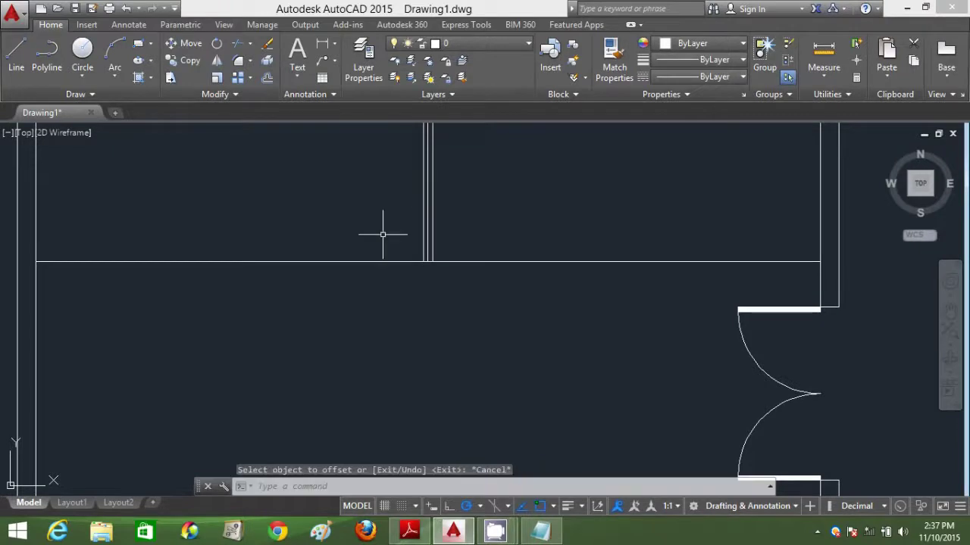
Offset the horizontal partition line 100 upward to make a double wall
{"action": "type", "text": "o"}
{"action": "key", "text": "Return"}
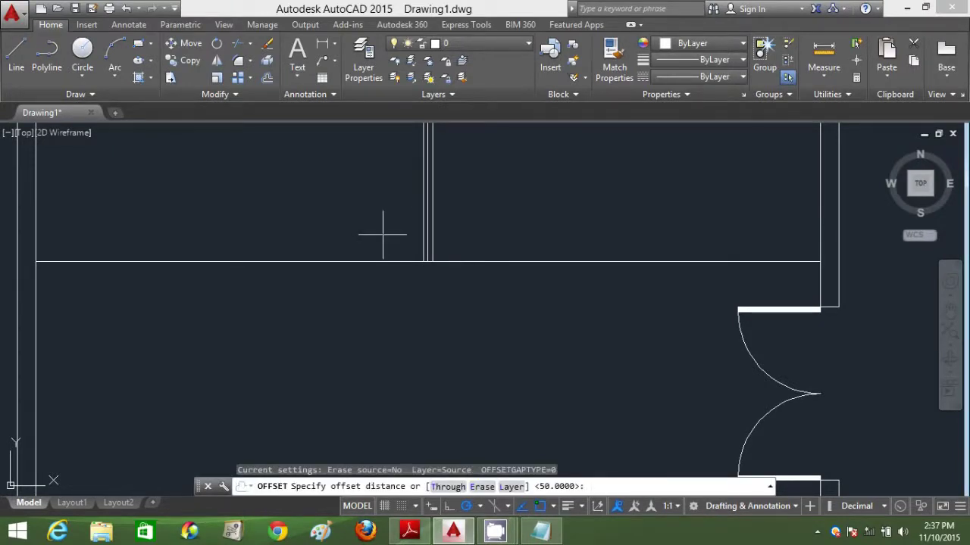
{"action": "key", "text": "Return"}
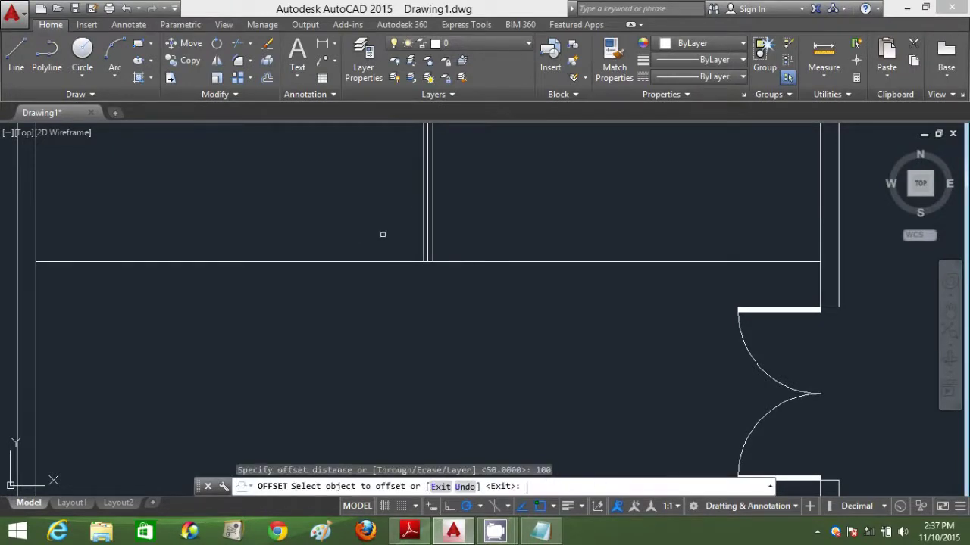
{"action": "left_click", "coordinate": [374, 259]}
{"action": "left_click", "coordinate": [368, 230]}
{"action": "key", "text": "Escape"}
Trim the overlapping pieces where the vertical and horizontal partitions meet
{"action": "type", "text": "tr"}
{"action": "key", "text": "Return"}
{"action": "key", "text": "Return"}
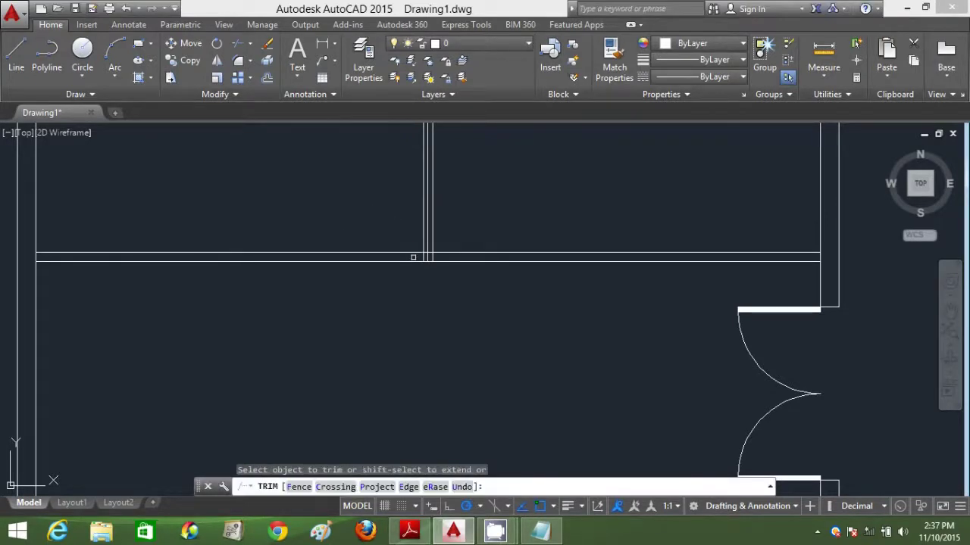
{"action": "scroll", "coordinate": [423, 258], "scroll_direction": "up", "scroll_amount": 2}
{"action": "left_click", "coordinate": [429, 256]}
{"action": "left_click", "coordinate": [432, 248]}
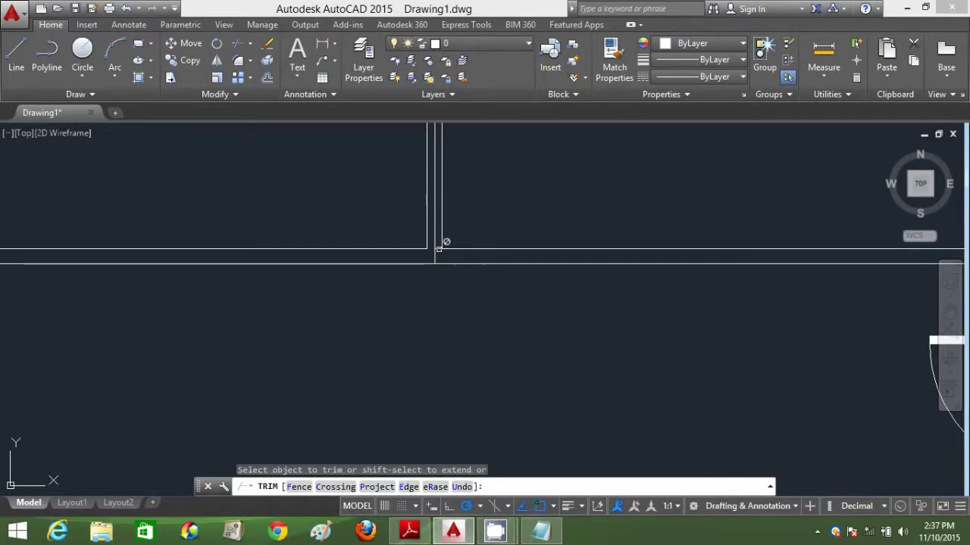
{"action": "key", "text": "Escape"}
{"action": "type", "text": "tr"}
{"action": "key", "text": "Return"}
{"action": "key", "text": "Return"}
{"action": "key", "text": "Escape"}
Erase the leftover vertical line at the partition junction
{"action": "left_click", "coordinate": [433, 253]}
{"action": "left_click", "coordinate": [421, 260]}
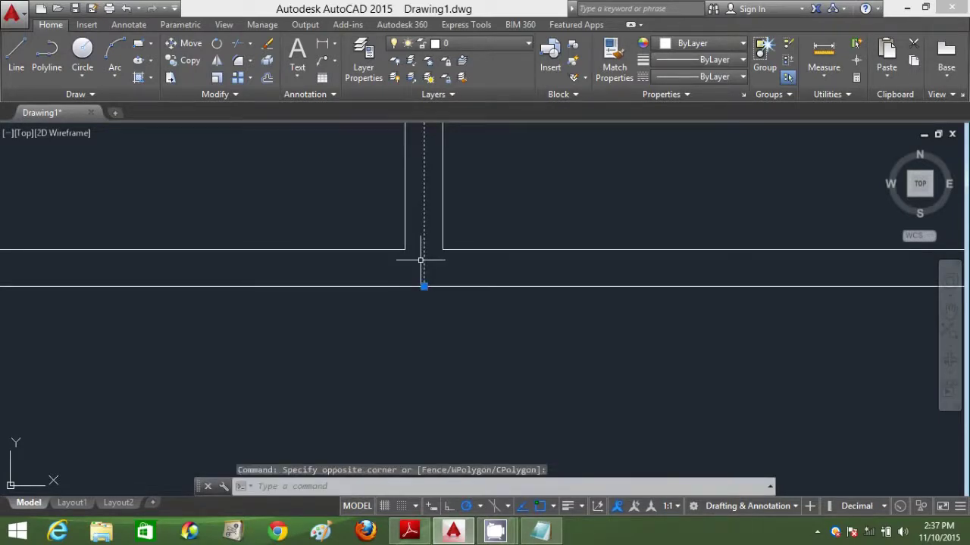
{"action": "key", "text": "Delete"}
{"action": "scroll", "coordinate": [421, 260], "scroll_direction": "down", "scroll_amount": 8}
{"action": "scroll", "coordinate": [420, 260], "scroll_direction": "down", "scroll_amount": 5}
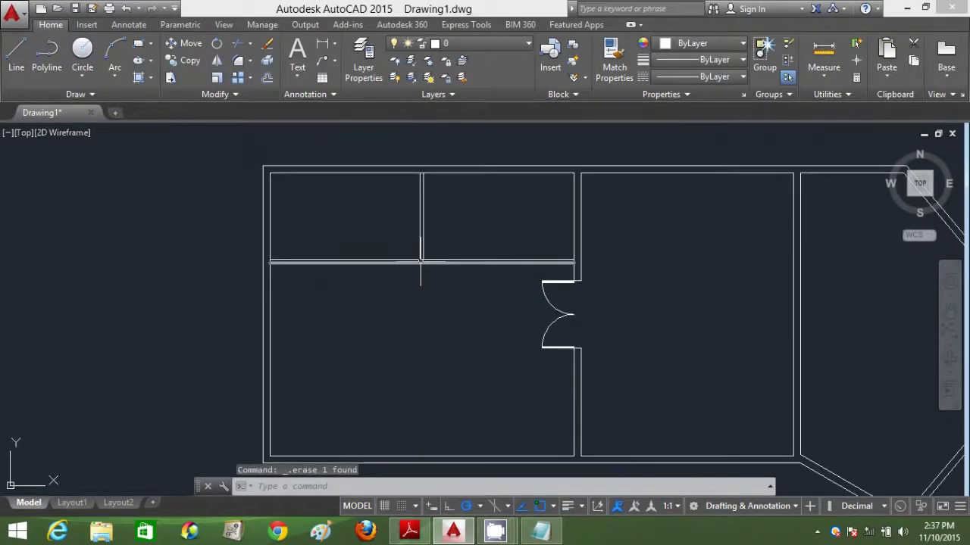
Draw a 900-long door line in the left room's partition wall, then check the Array options
{"action": "scroll", "coordinate": [417, 269], "scroll_direction": "up", "scroll_amount": 5}
{"action": "type", "text": "L"}
{"action": "key", "text": "Return"}
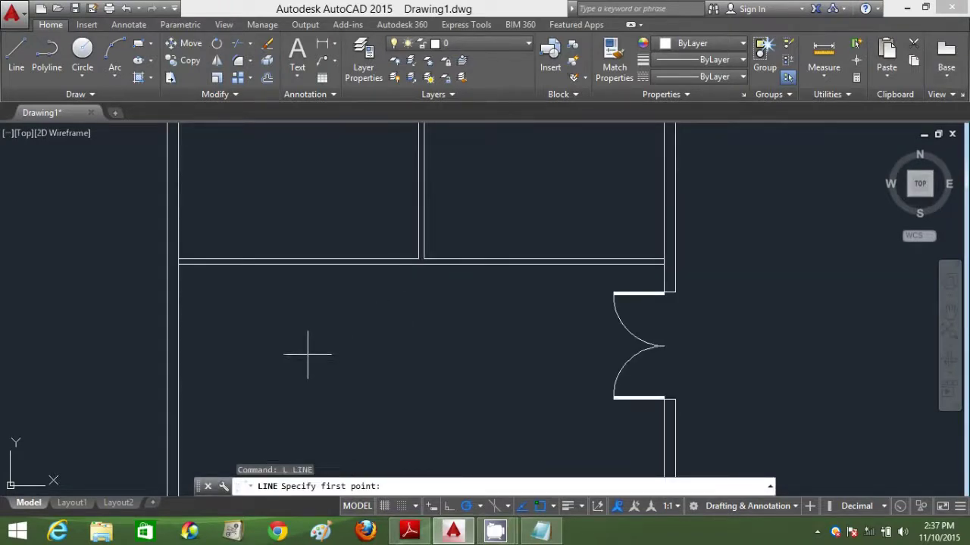
{"action": "left_click", "coordinate": [308, 353]}
{"action": "type", "text": "900"}
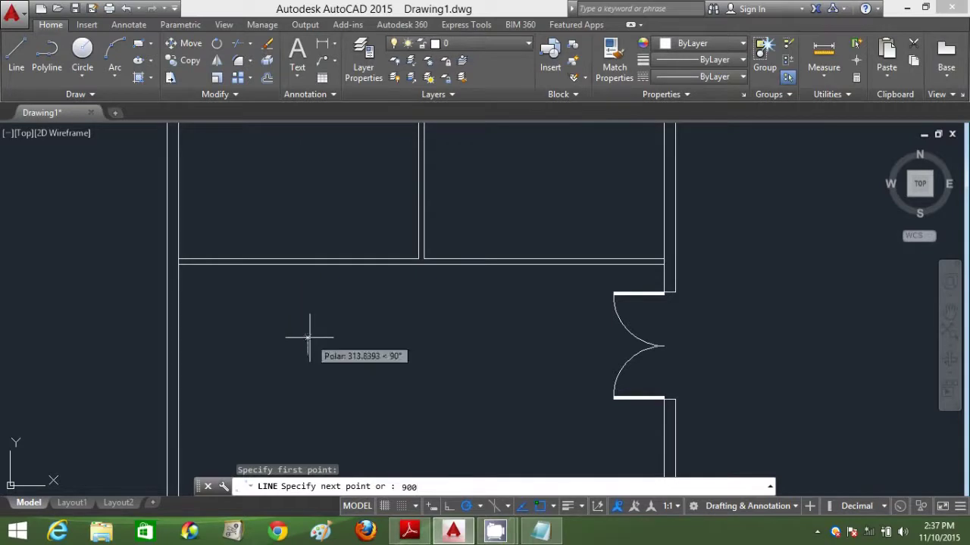
{"action": "key", "text": "Return"}
{"action": "key", "text": "Escape"}
{"action": "scroll", "coordinate": [274, 250], "scroll_direction": "down", "scroll_amount": 2}
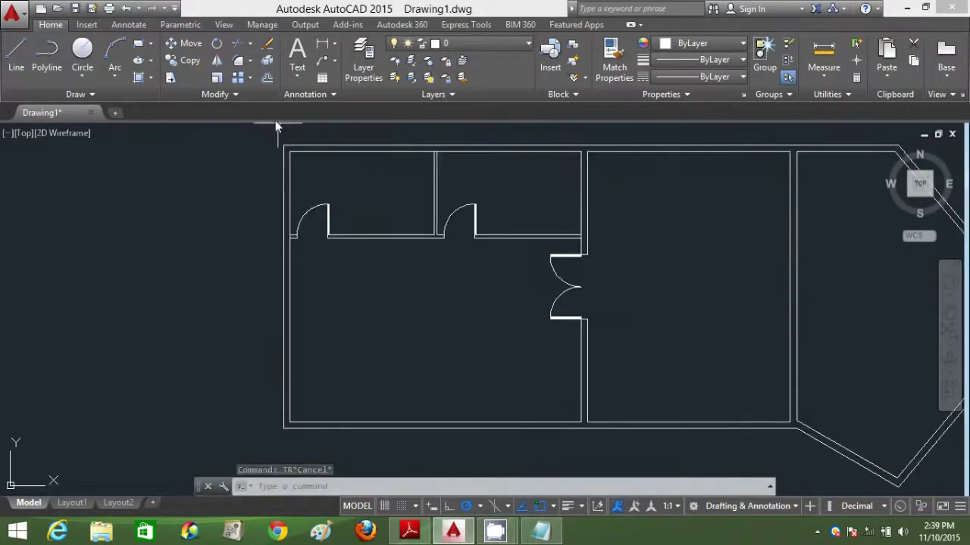
{"action": "left_click", "coordinate": [251, 79]}
{"action": "left_click", "coordinate": [252, 82]}
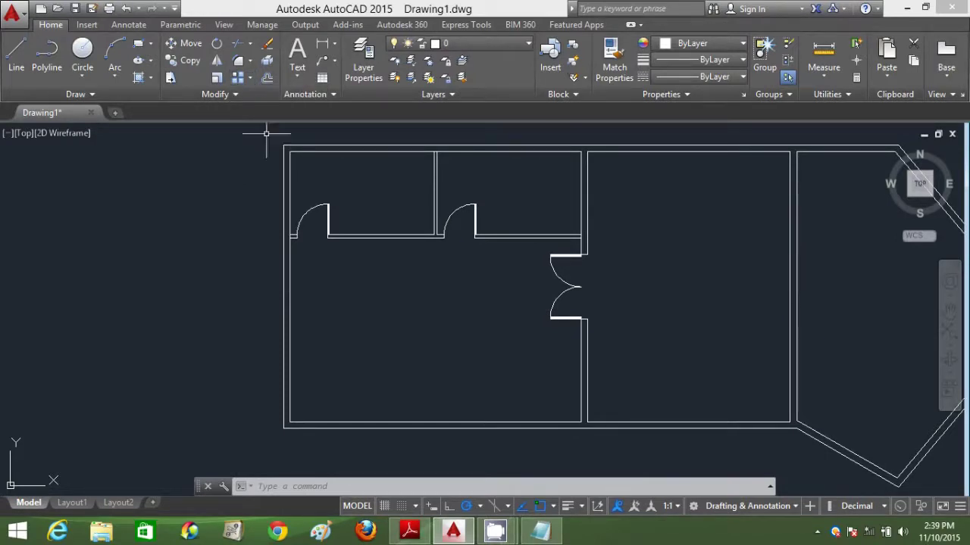
Mirror the upper offices and their doors across the corridor centreline, keeping the originals
{"action": "left_click", "coordinate": [328, 486]}
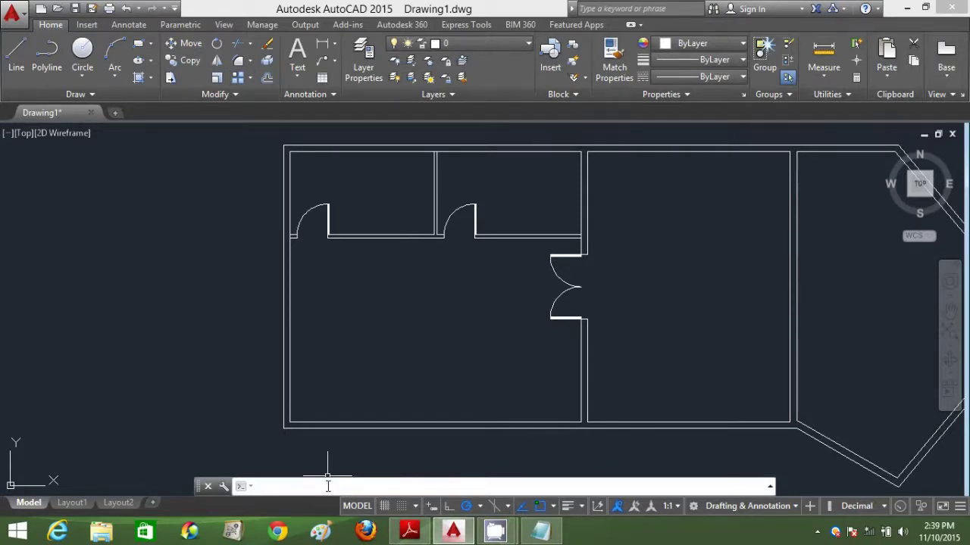
{"action": "type", "text": "MI"}
{"action": "key", "text": "Return"}
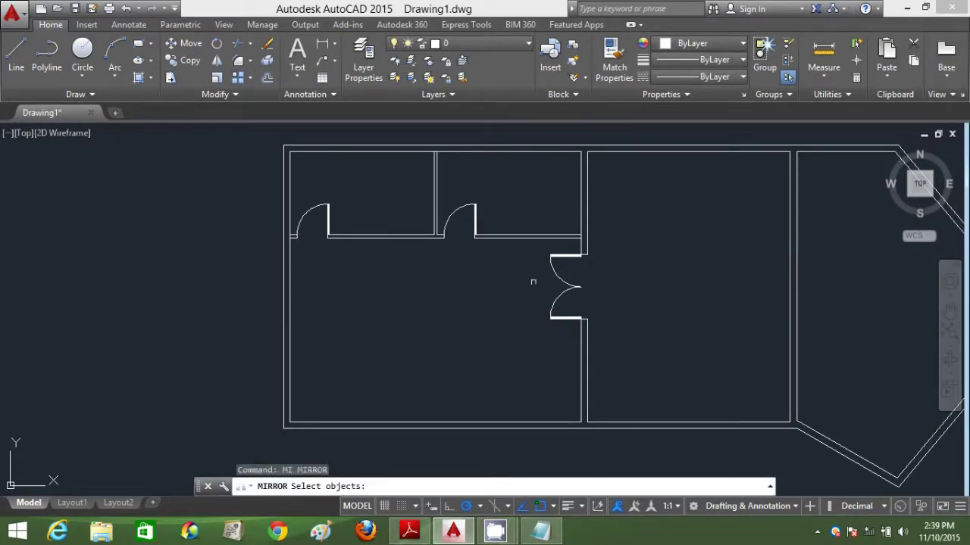
{"action": "left_click", "coordinate": [531, 267]}
{"action": "left_click", "coordinate": [311, 199]}
{"action": "key", "text": "Return"}
{"action": "left_click", "coordinate": [290, 286]}
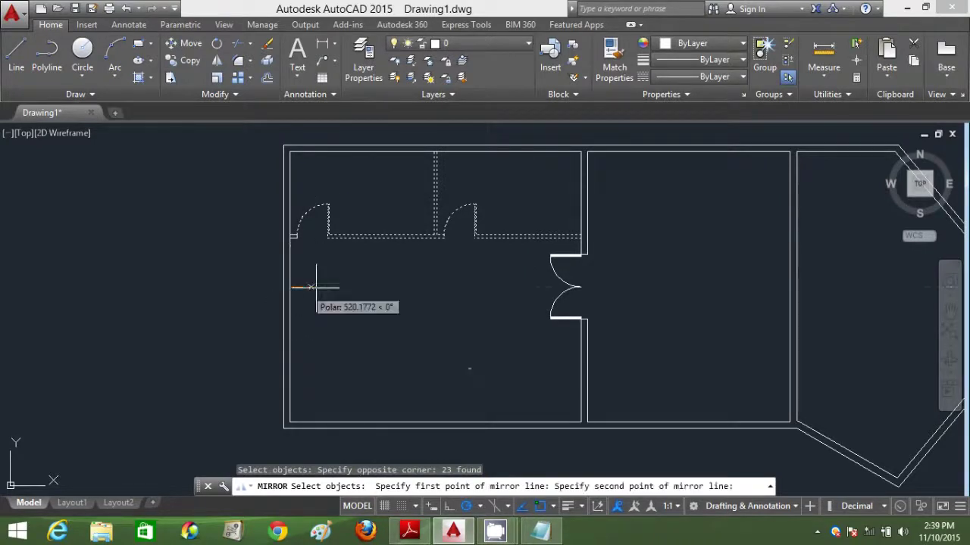
{"action": "left_click", "coordinate": [393, 287]}
{"action": "key", "text": "Return"}
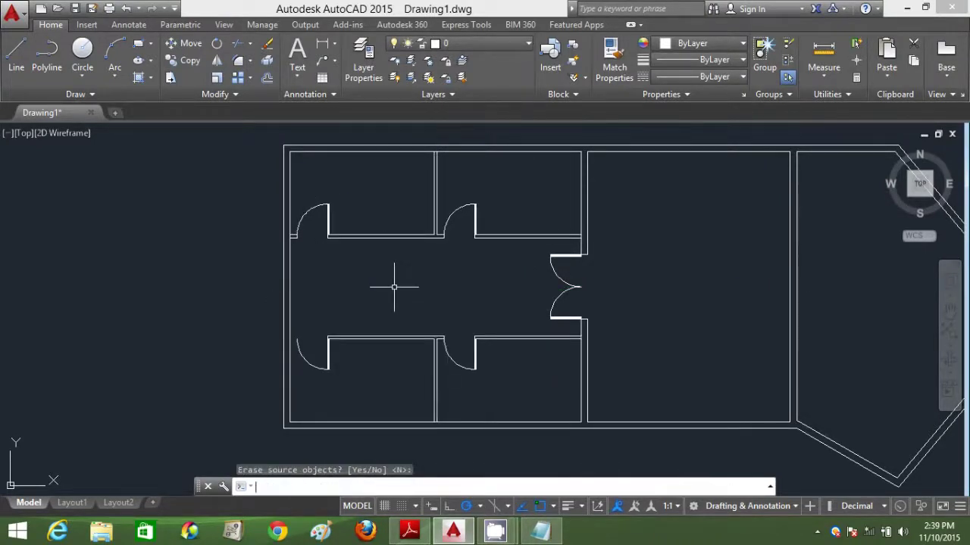
{"action": "scroll", "coordinate": [569, 363], "scroll_direction": "down", "scroll_amount": 2}
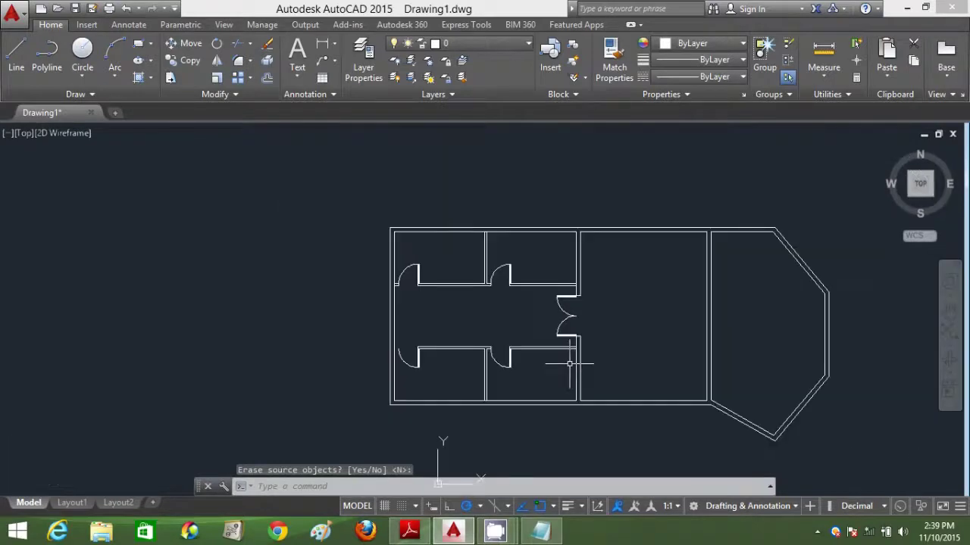
{"action": "scroll", "coordinate": [569, 363], "scroll_direction": "up", "scroll_amount": 2}
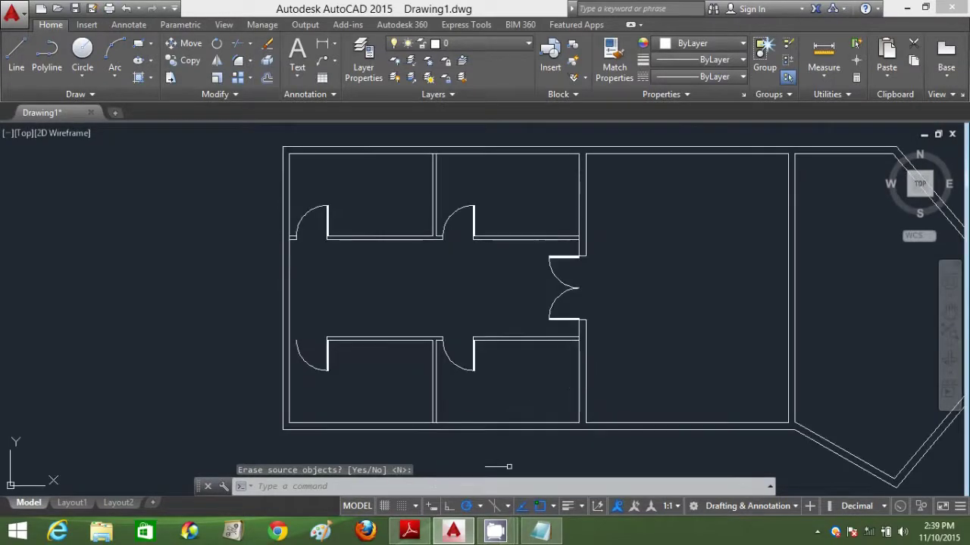
{"action": "left_click", "coordinate": [413, 536]}
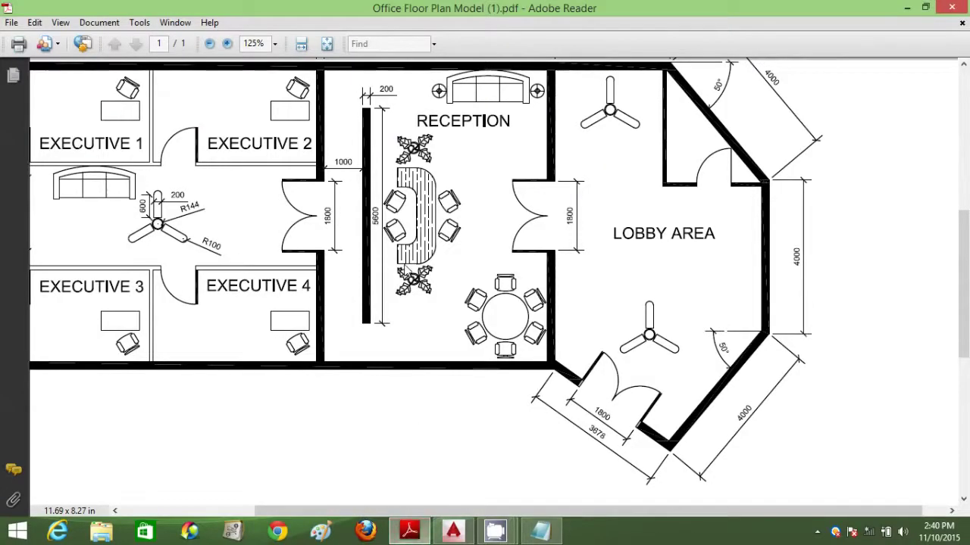
{"action": "left_click_drag", "start_coordinate": [399, 247], "coordinate": [475, 273]}
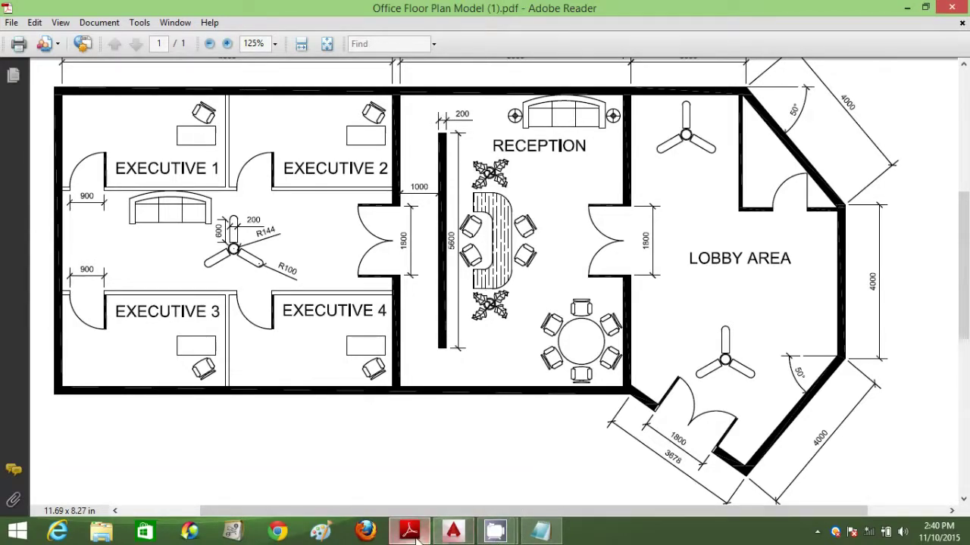
{"action": "mouse_move", "coordinate": [417, 540]}
{"action": "left_click", "coordinate": [453, 531]}
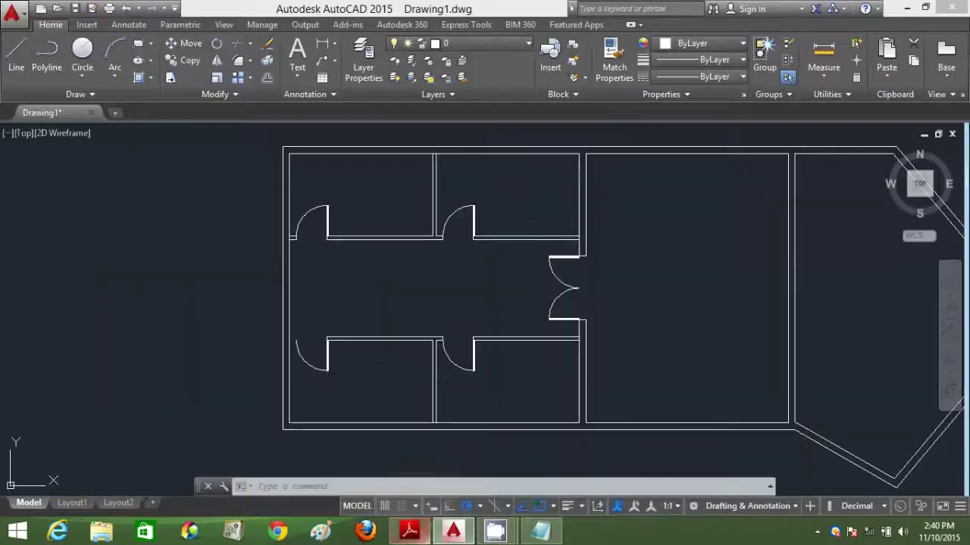
Draw the 200 by 5600 partition outline inside the reception room
{"action": "scroll", "coordinate": [628, 303], "scroll_direction": "down", "scroll_amount": 2}
{"action": "type", "text": "l"}
{"action": "key", "text": "Return"}
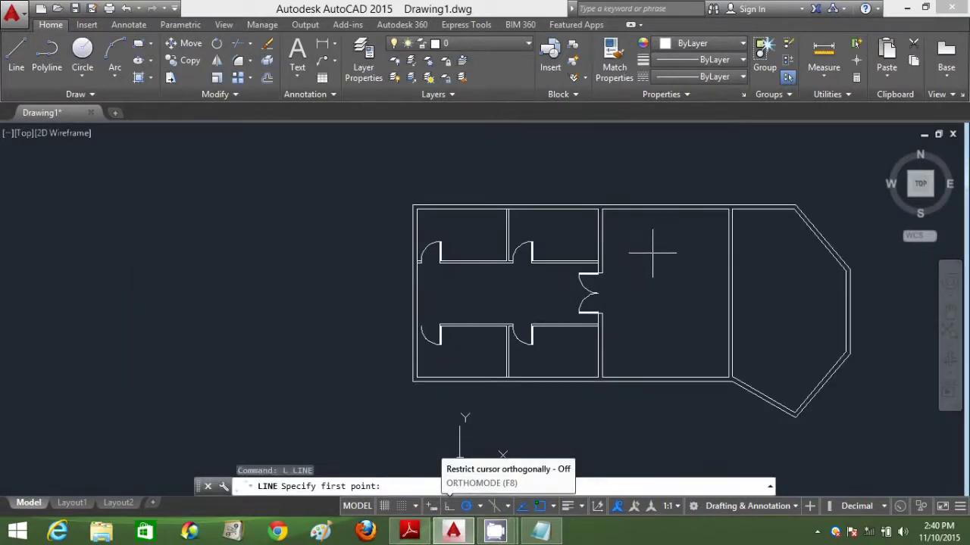
{"action": "left_click", "coordinate": [650, 254]}
{"action": "type", "text": "200"}
{"action": "key", "text": "Return"}
{"action": "type", "text": "5"}
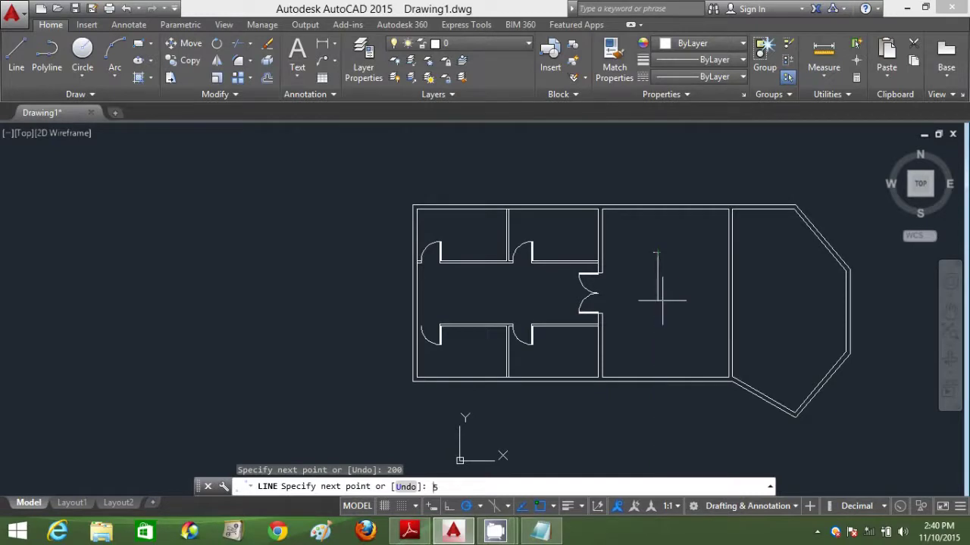
{"action": "type", "text": "600"}
{"action": "key", "text": "Return"}
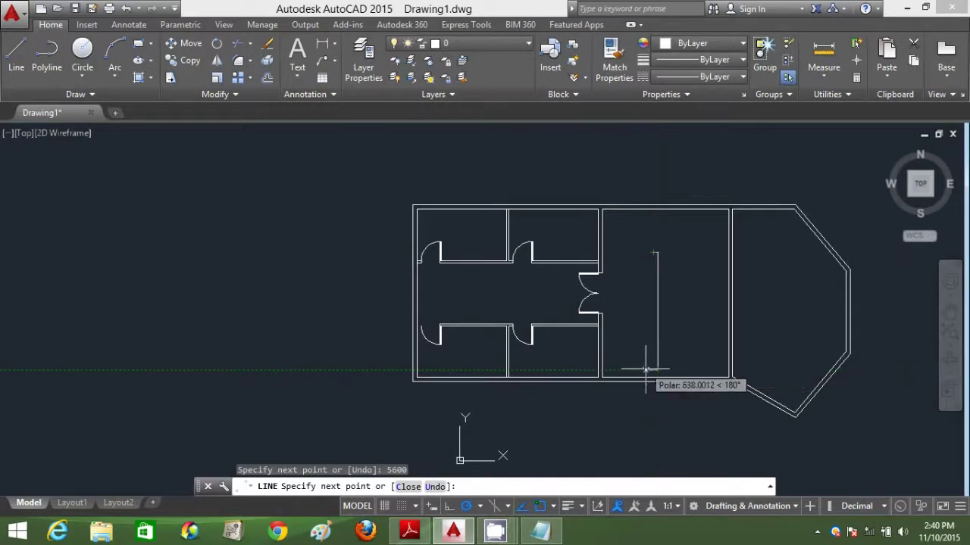
{"action": "left_click", "coordinate": [652, 372]}
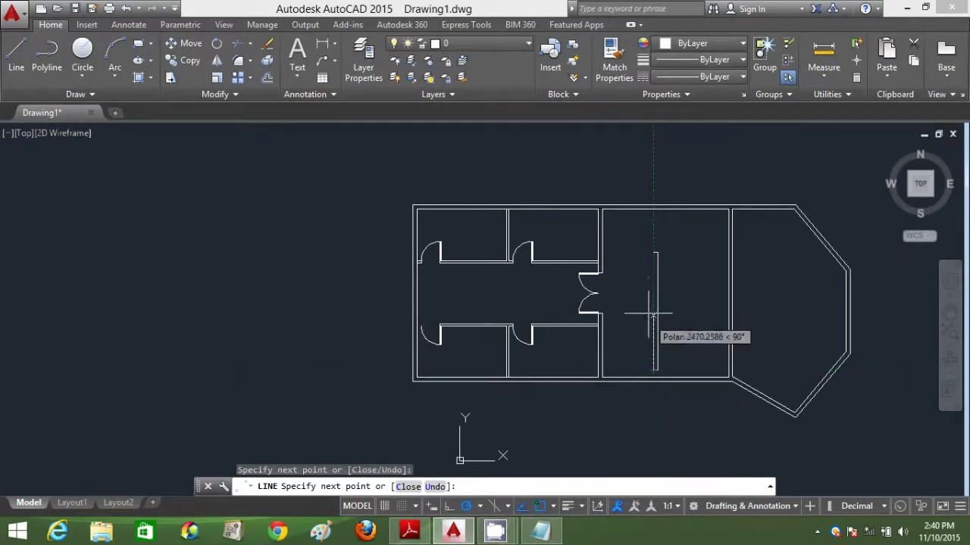
{"action": "left_click", "coordinate": [652, 252]}
{"action": "key", "text": "Escape"}
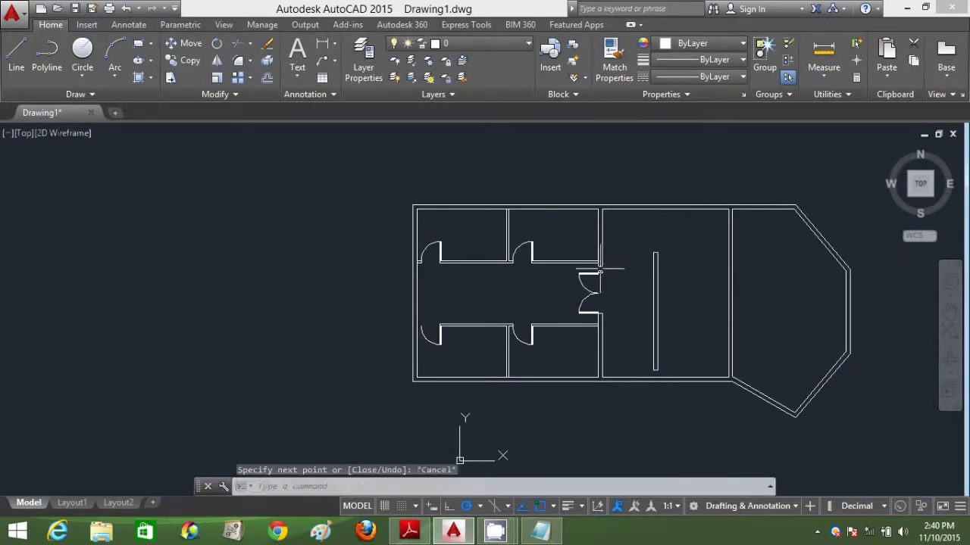
Draw a 1000-long guide line out from the doorway wall
{"action": "type", "text": "l"}
{"action": "key", "text": "Return"}
{"action": "left_click", "coordinate": [602, 273]}
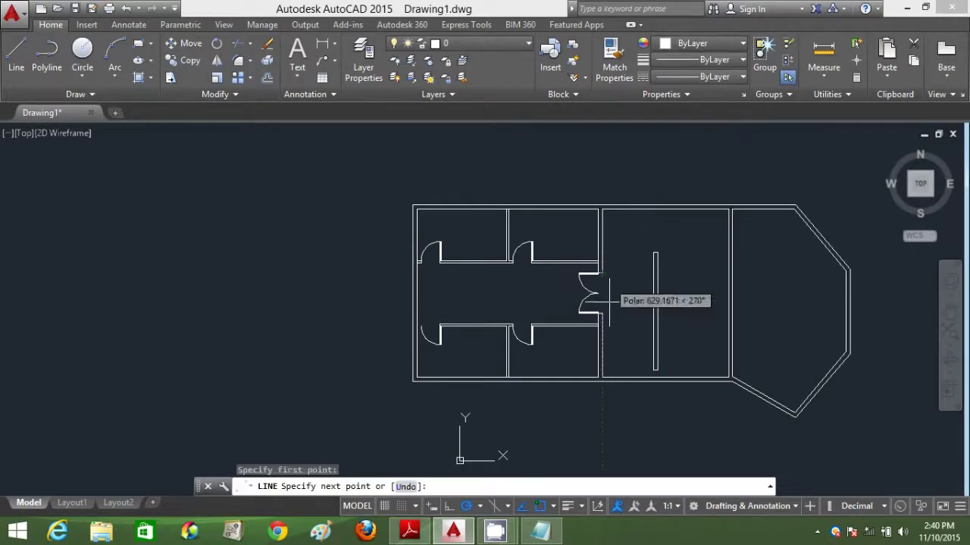
{"action": "key", "text": "Escape"}
{"action": "type", "text": "l"}
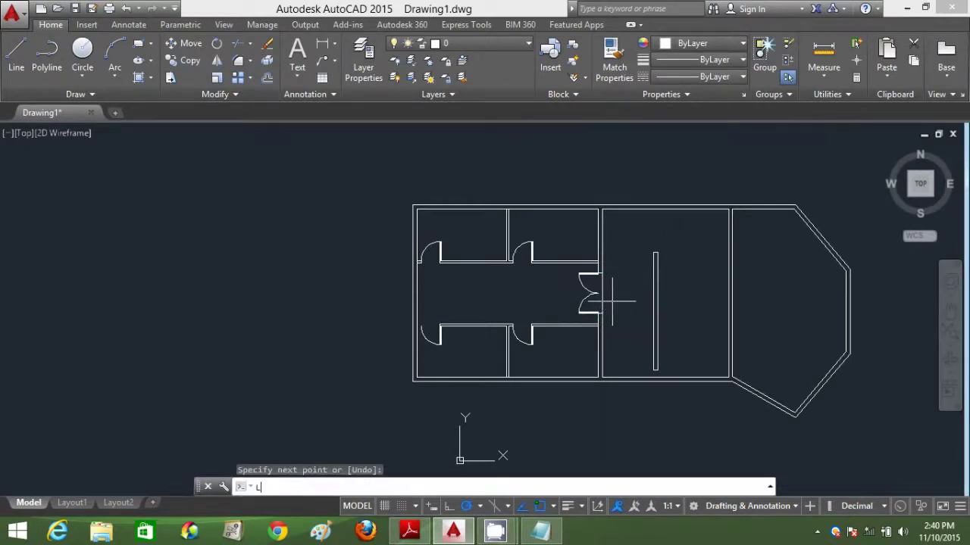
{"action": "key", "text": "Return"}
{"action": "left_click", "coordinate": [601, 295]}
{"action": "type", "text": "1"}
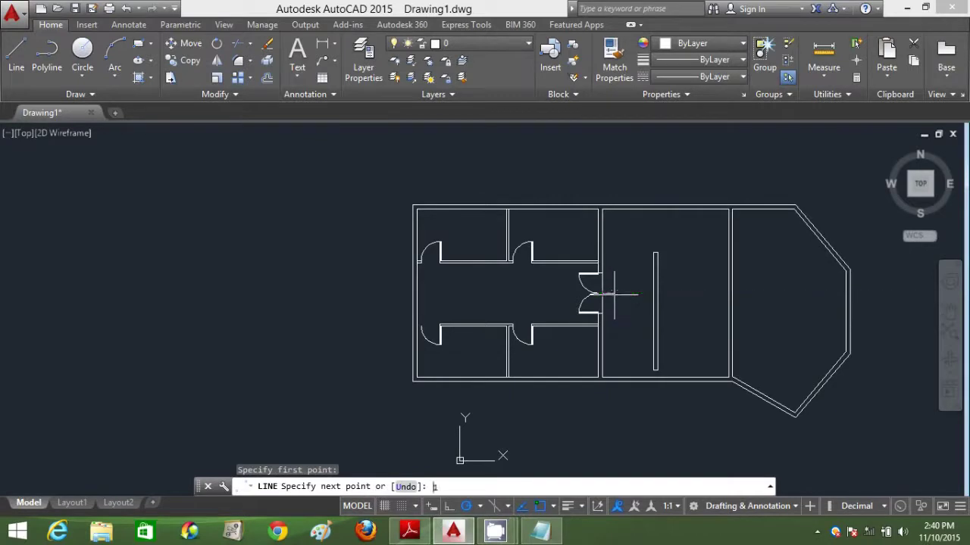
{"action": "type", "text": "000"}
{"action": "key", "text": "Return"}
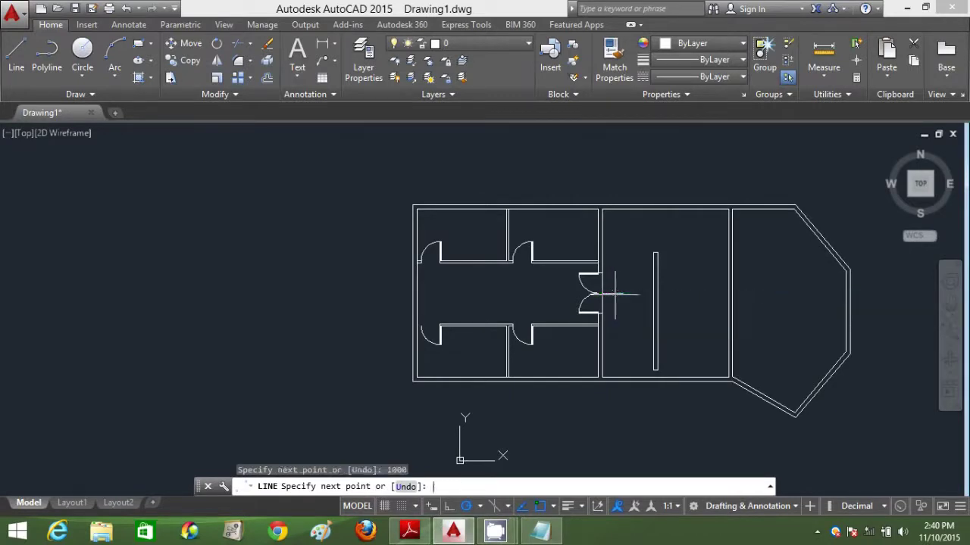
{"action": "key", "text": "Return"}
Move the partition to the end of the 1000 guide line
{"action": "type", "text": "m"}
{"action": "key", "text": "Return"}
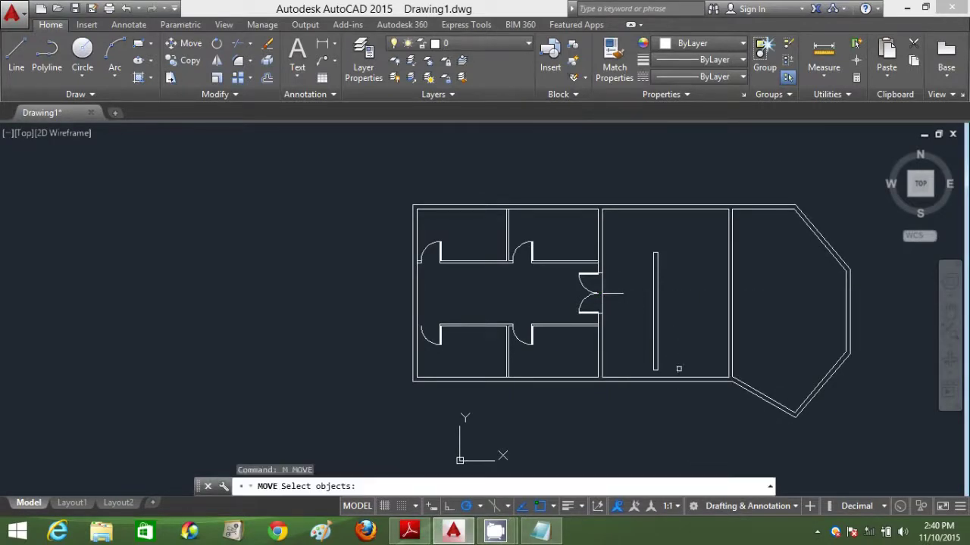
{"action": "left_click", "coordinate": [677, 371]}
{"action": "left_click", "coordinate": [642, 243]}
{"action": "key", "text": "Return"}
{"action": "left_click", "coordinate": [650, 310]}
{"action": "key", "text": "Escape"}
Erase the two temporary guide lines
{"action": "left_click", "coordinate": [621, 300]}
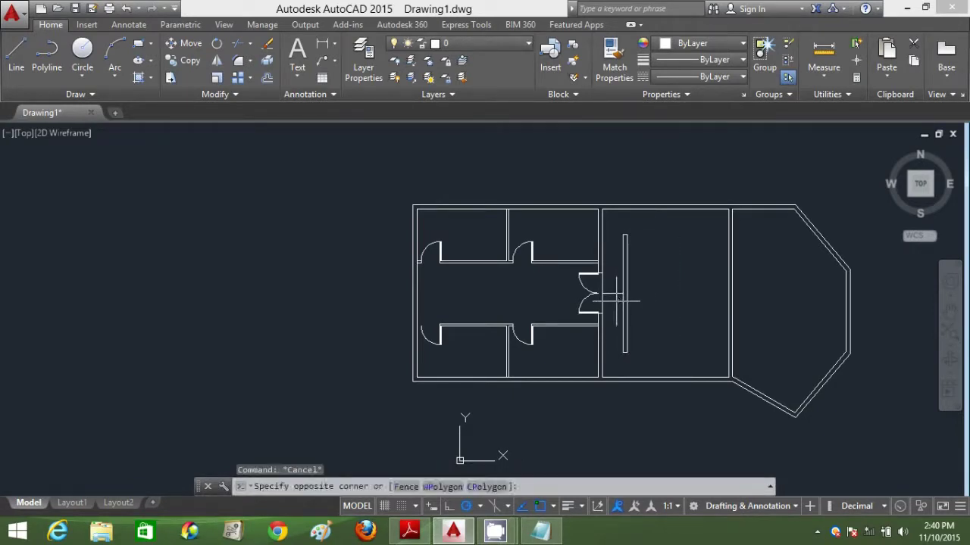
{"action": "left_click", "coordinate": [604, 274]}
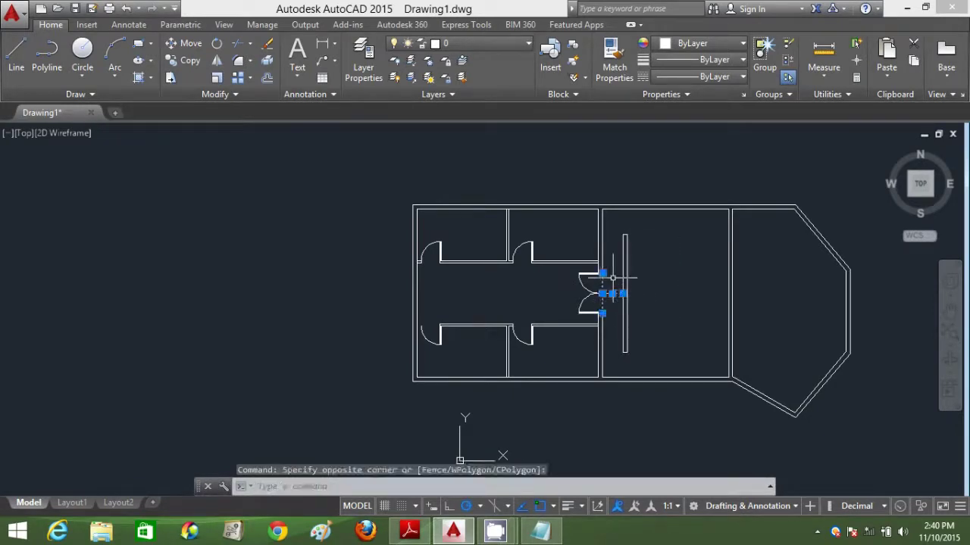
{"action": "key", "text": "Delete"}
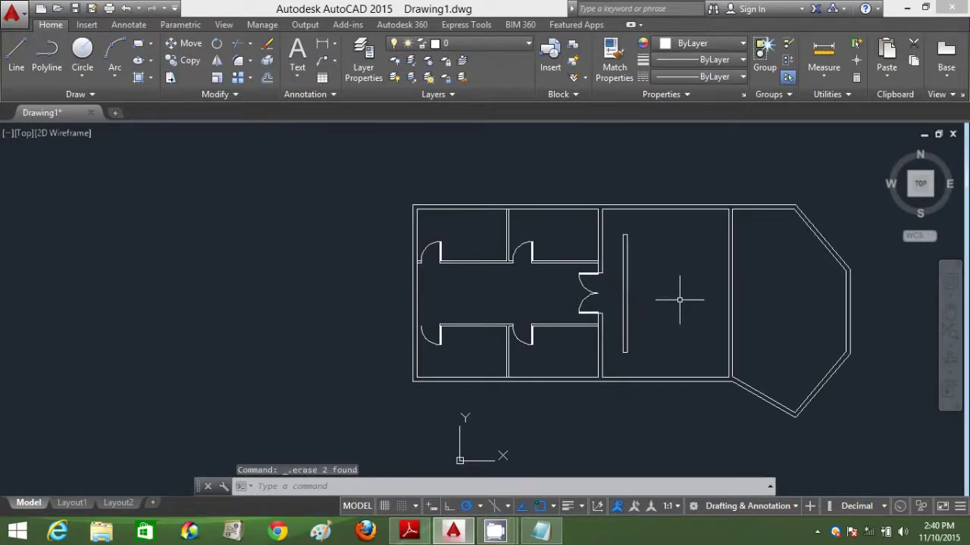
{"action": "middle_click_drag", "start_coordinate": [680, 300], "coordinate": [581, 270]}
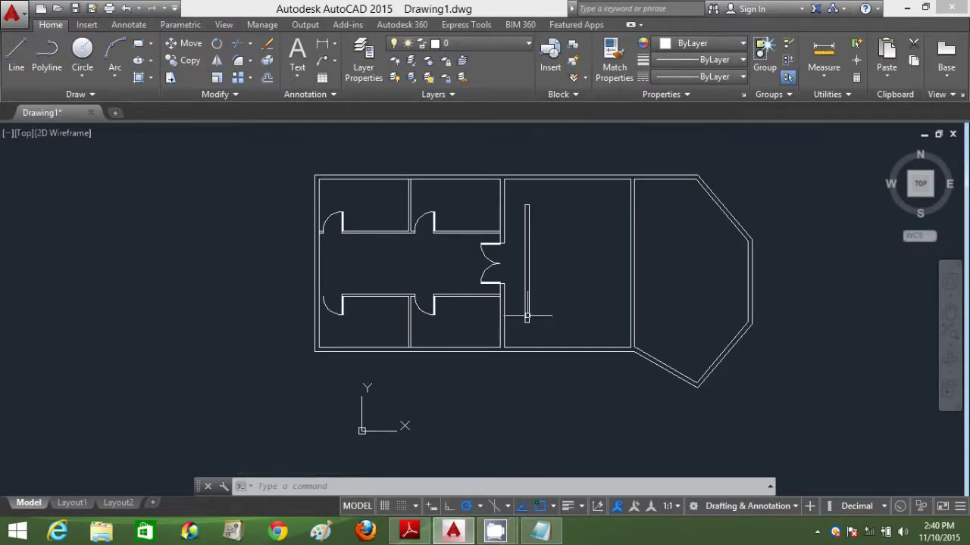
{"action": "left_click", "coordinate": [411, 533]}
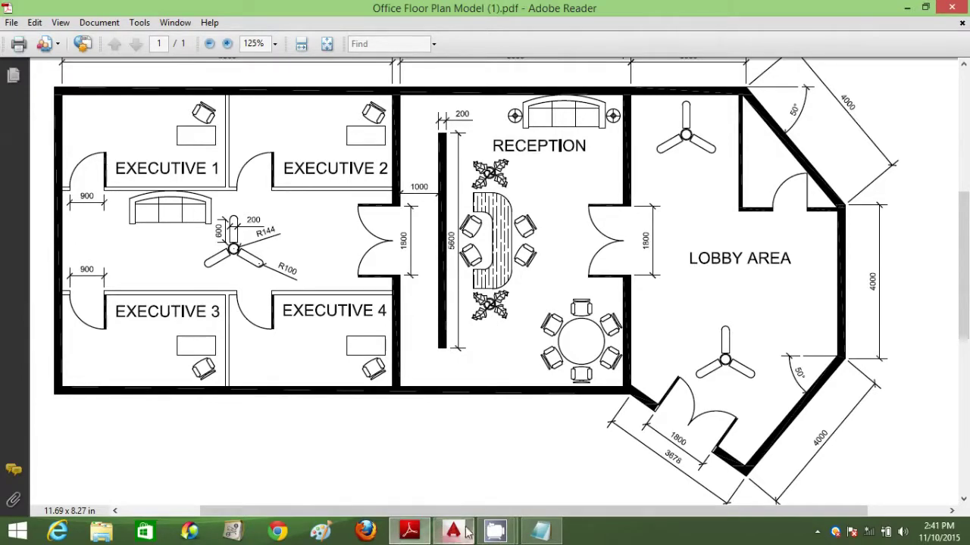
{"action": "mouse_move", "coordinate": [411, 533]}
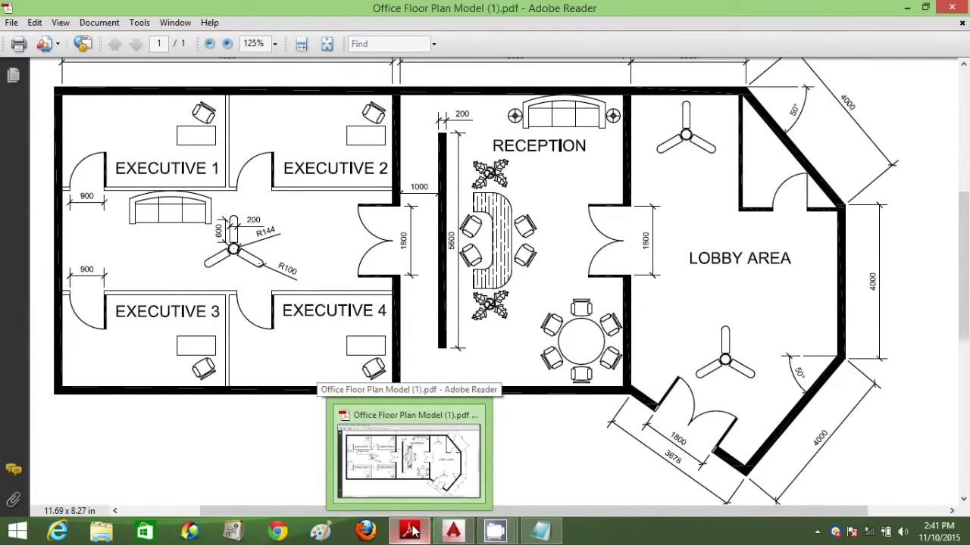
{"action": "left_click", "coordinate": [411, 533]}
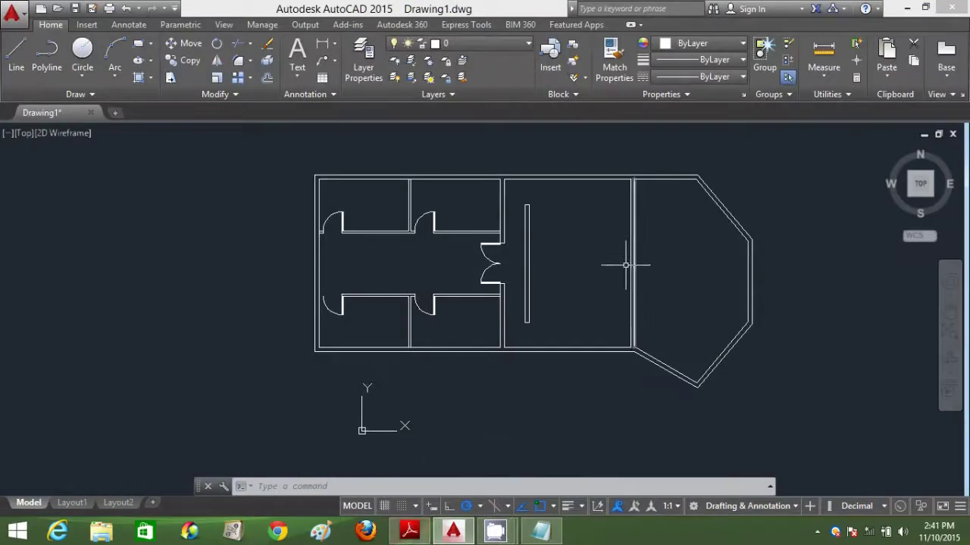
Close the remaining gaps in the D-shaped desk outline with short lines
{"action": "key", "text": "Return"}
{"action": "left_click", "coordinate": [567, 205]}
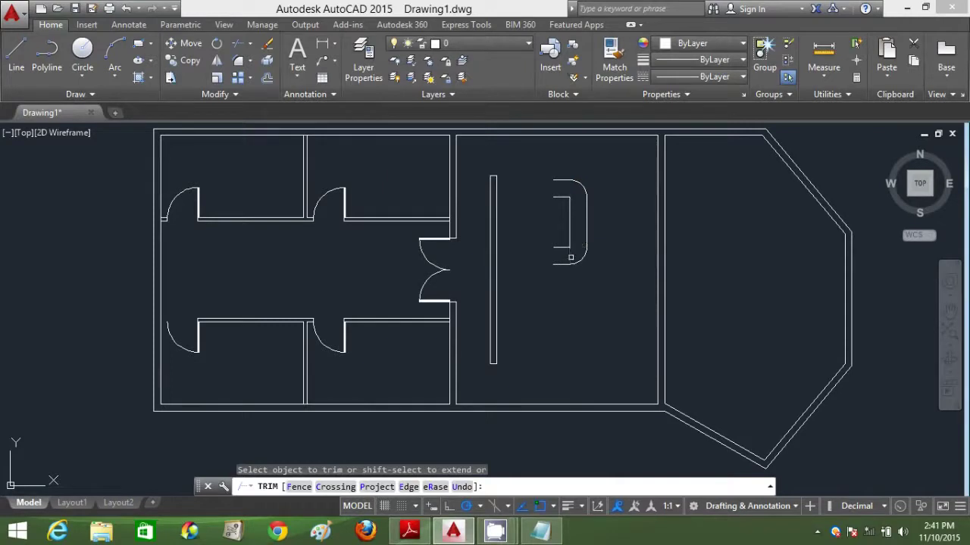
{"action": "key", "text": "Escape"}
{"action": "type", "text": "l"}
{"action": "key", "text": "Return"}
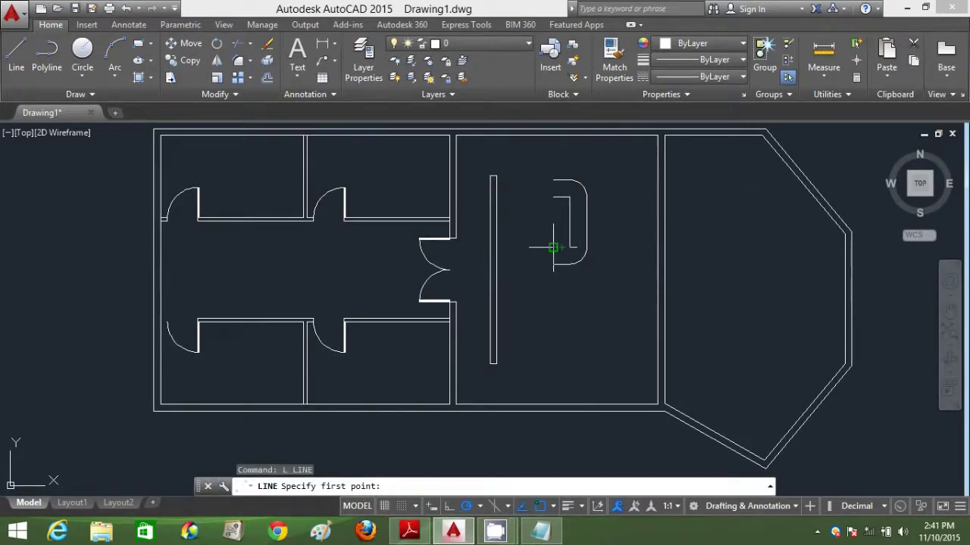
{"action": "left_click", "coordinate": [553, 248]}
{"action": "left_click", "coordinate": [552, 199]}
{"action": "key", "text": "Return"}
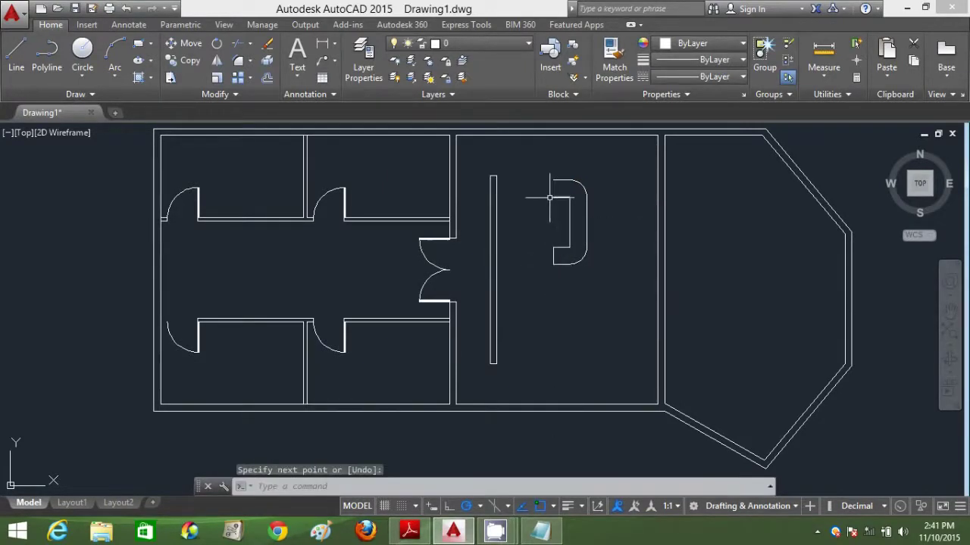
{"action": "key", "text": "Return"}
{"action": "left_click", "coordinate": [559, 198]}
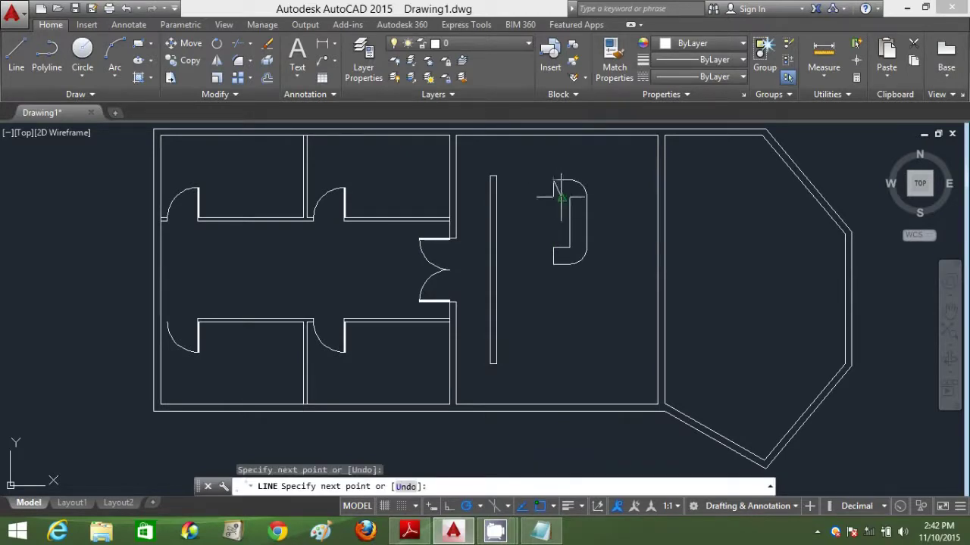
{"action": "left_click", "coordinate": [560, 197]}
{"action": "key", "text": "Return"}
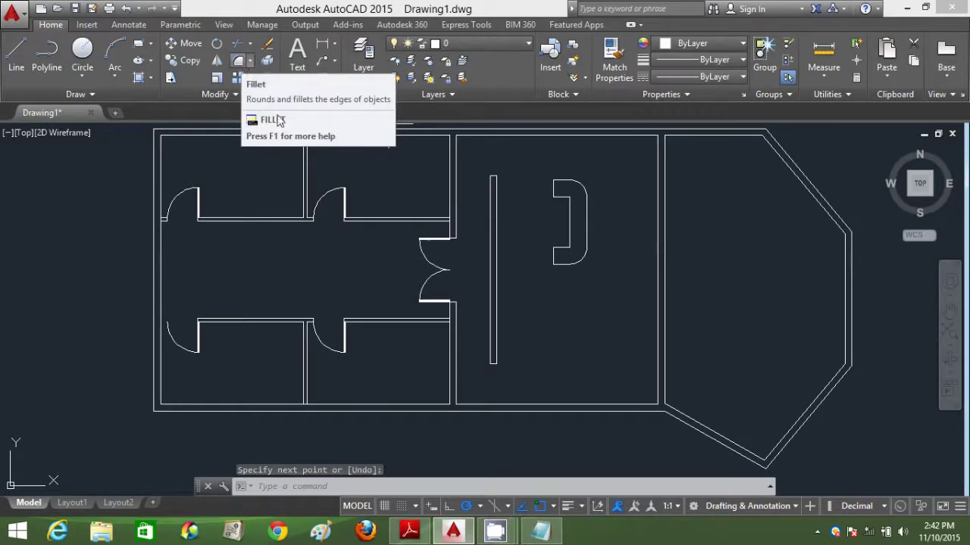
Fillet the desk's lower inner corner at radius 250
{"action": "left_click", "coordinate": [301, 489]}
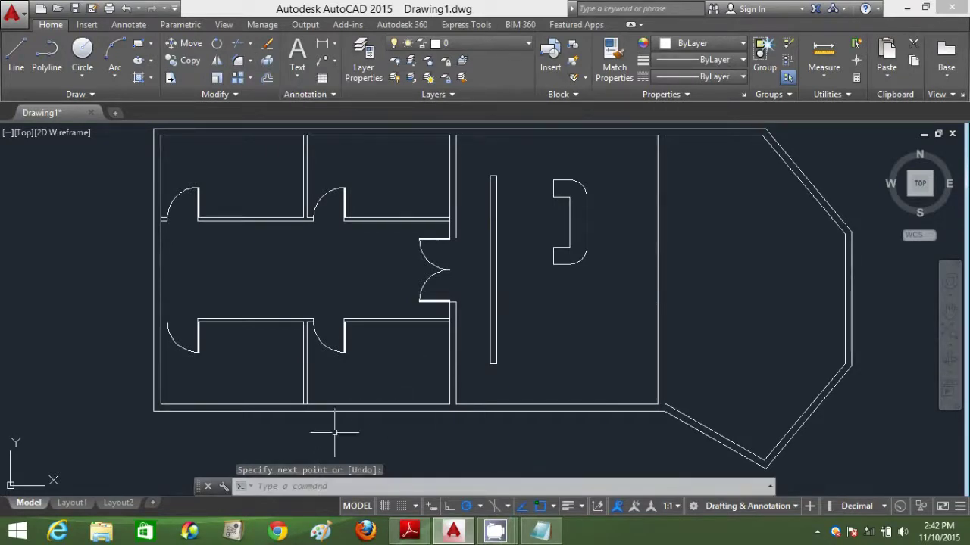
{"action": "type", "text": "F"}
{"action": "key", "text": "Return"}
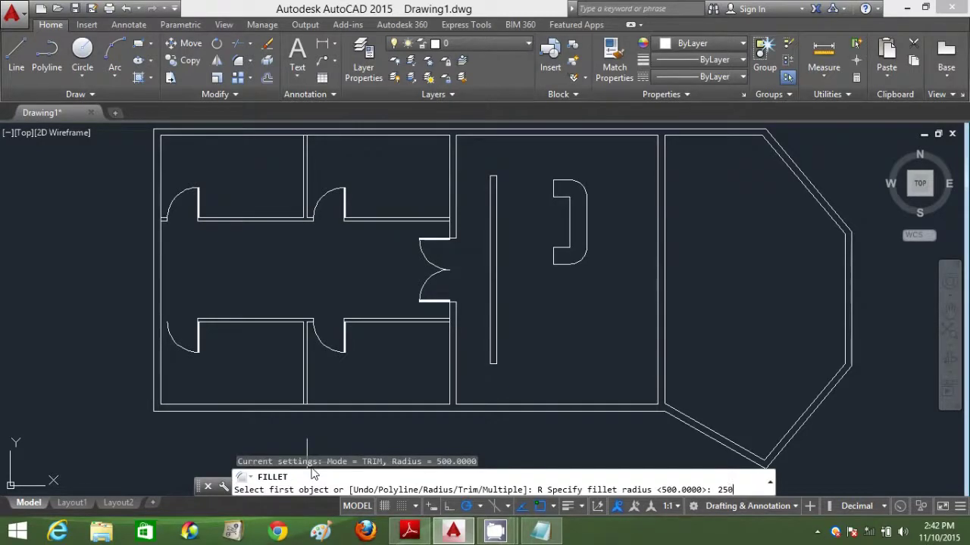
{"action": "key", "text": "Return"}
{"action": "left_click", "coordinate": [566, 244]}
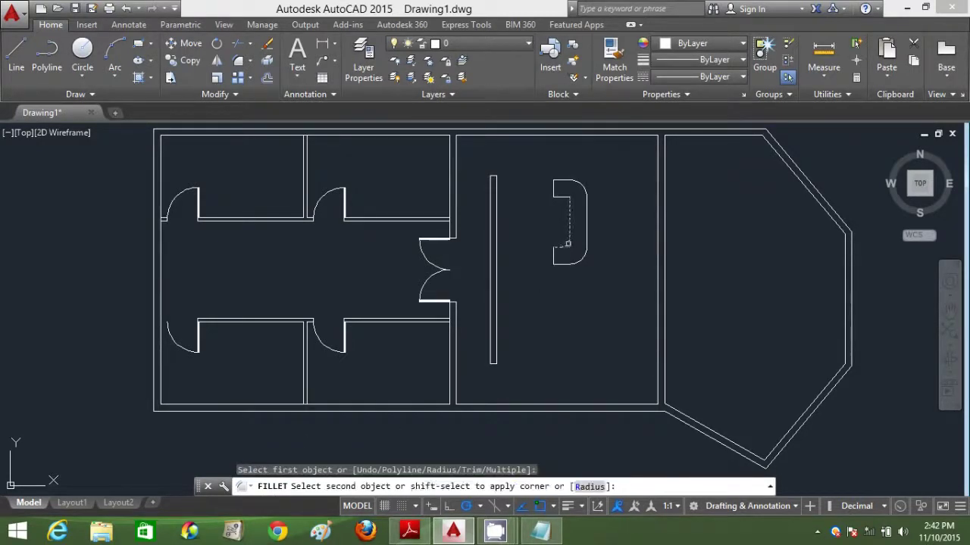
{"action": "left_click", "coordinate": [570, 224]}
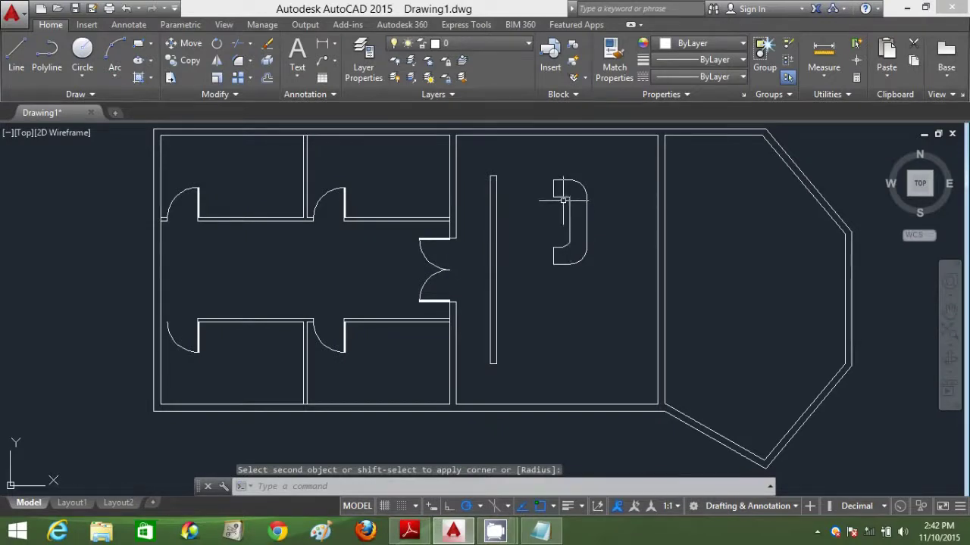
Fillet the desk's upper inner corner, re-entering the 250 radius
{"action": "type", "text": "f"}
{"action": "key", "text": "Return"}
{"action": "type", "text": "r"}
{"action": "key", "text": "Return"}
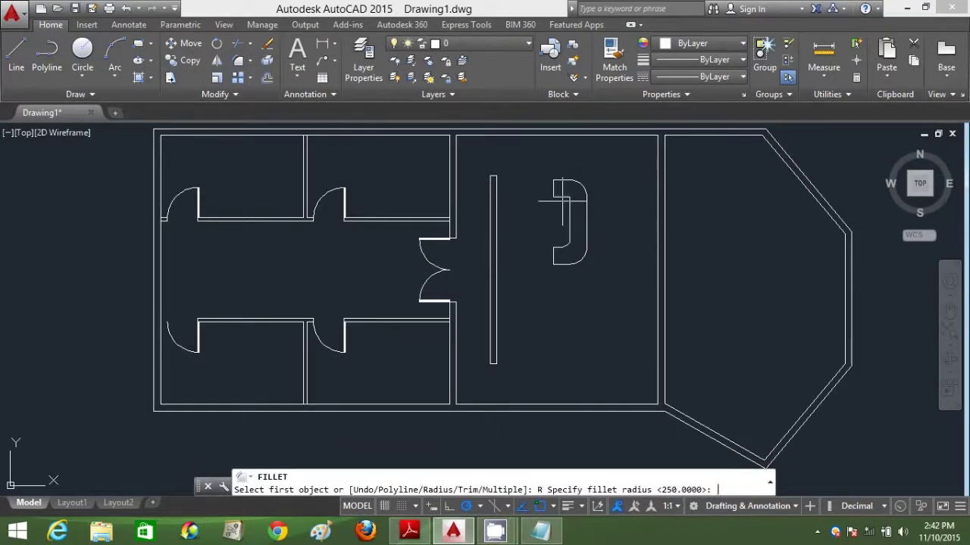
{"action": "type", "text": "250"}
{"action": "key", "text": "Return"}
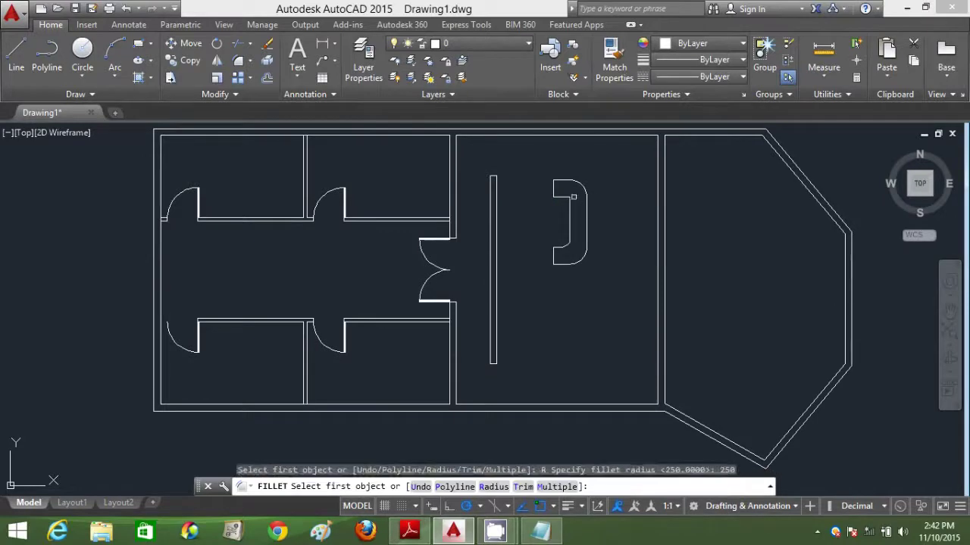
{"action": "left_click", "coordinate": [560, 197]}
{"action": "left_click", "coordinate": [570, 216]}
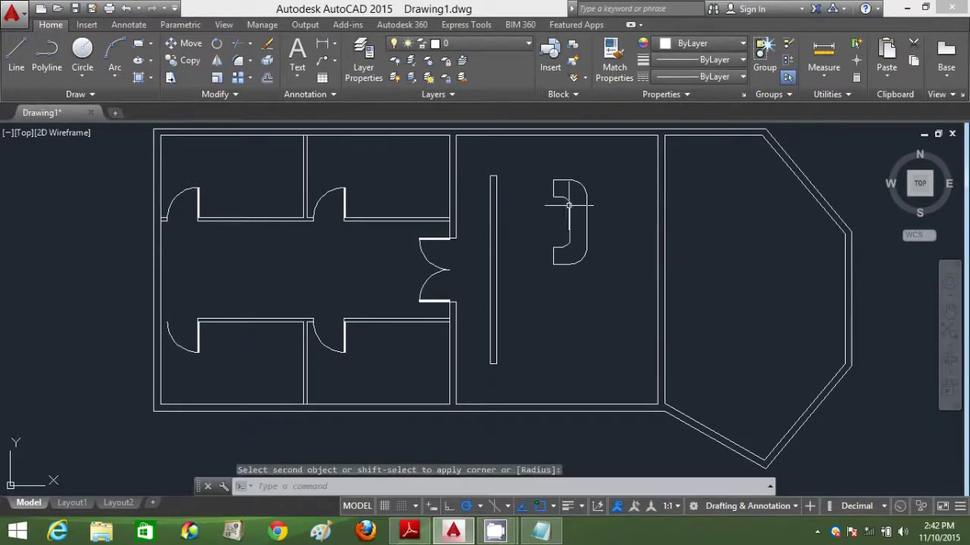
Move the desk beside the partition and bring the reference floor-plan PDF forward
{"action": "type", "text": "m"}
{"action": "key", "text": "Return"}
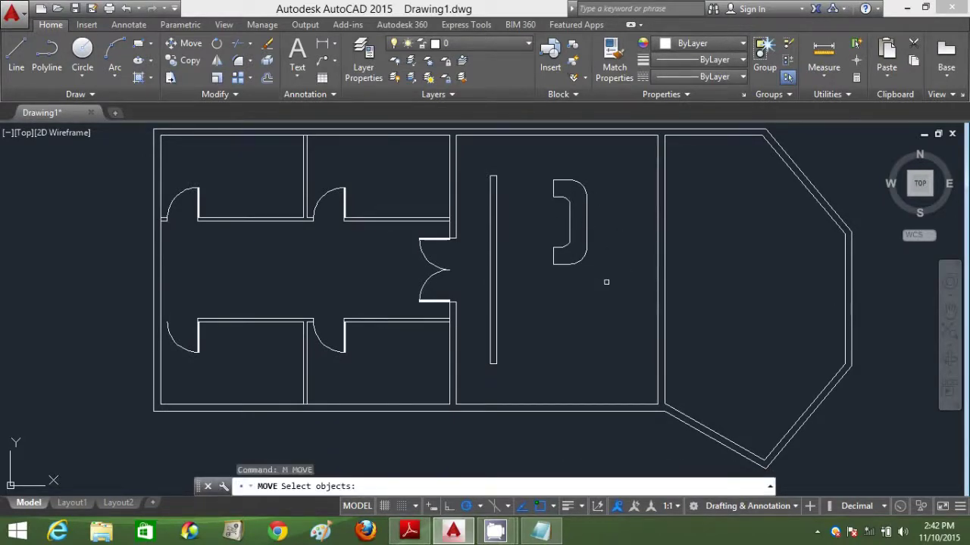
{"action": "left_click", "coordinate": [610, 282]}
{"action": "left_click", "coordinate": [511, 149]}
{"action": "key", "text": "Return"}
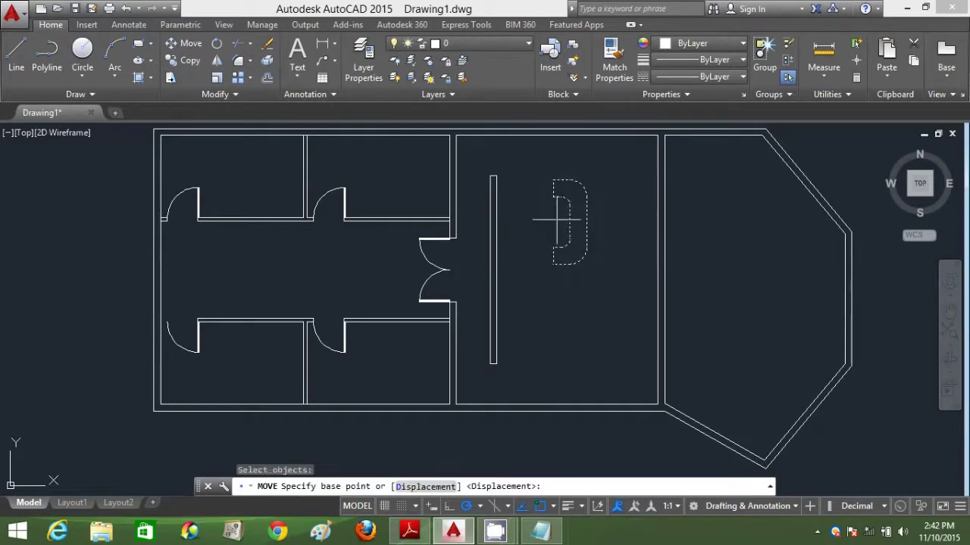
{"action": "left_click", "coordinate": [569, 222]}
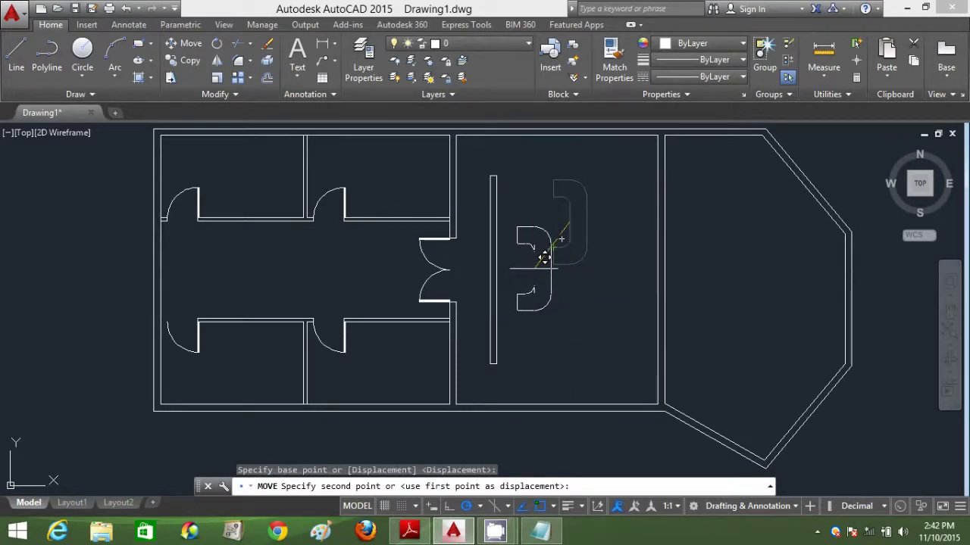
{"action": "left_click", "coordinate": [534, 268]}
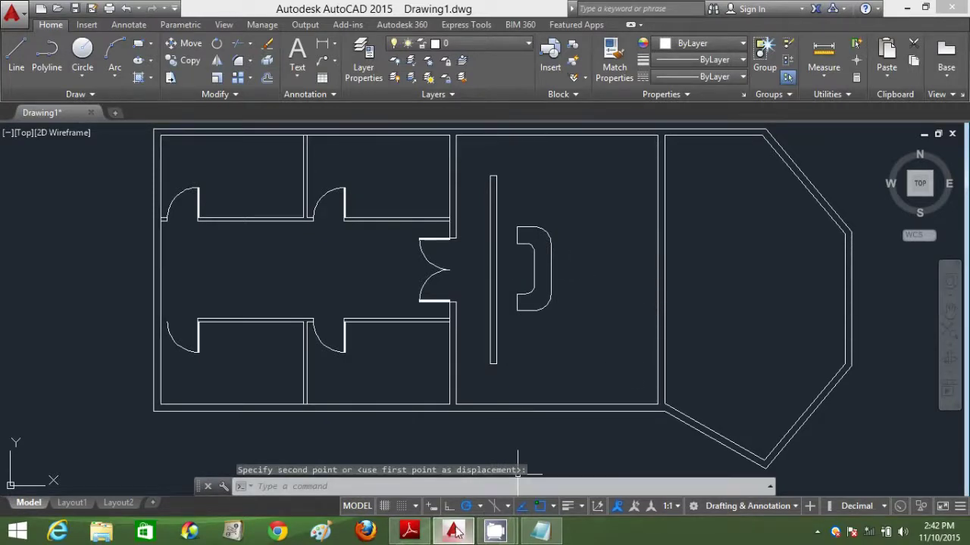
{"action": "left_click", "coordinate": [410, 533]}
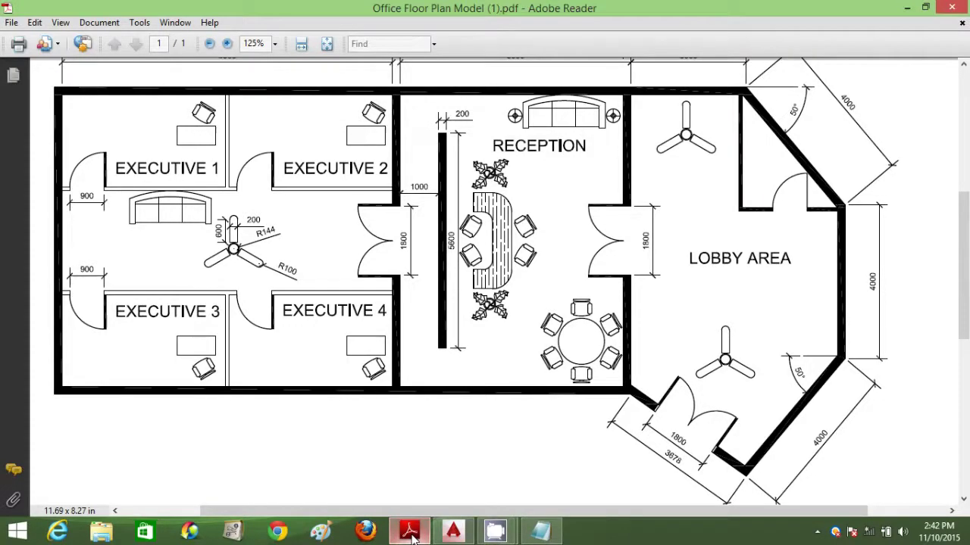
Hide the PDF and copy the corridor double door into the reception's right wall opening
{"action": "left_click", "coordinate": [409, 532]}
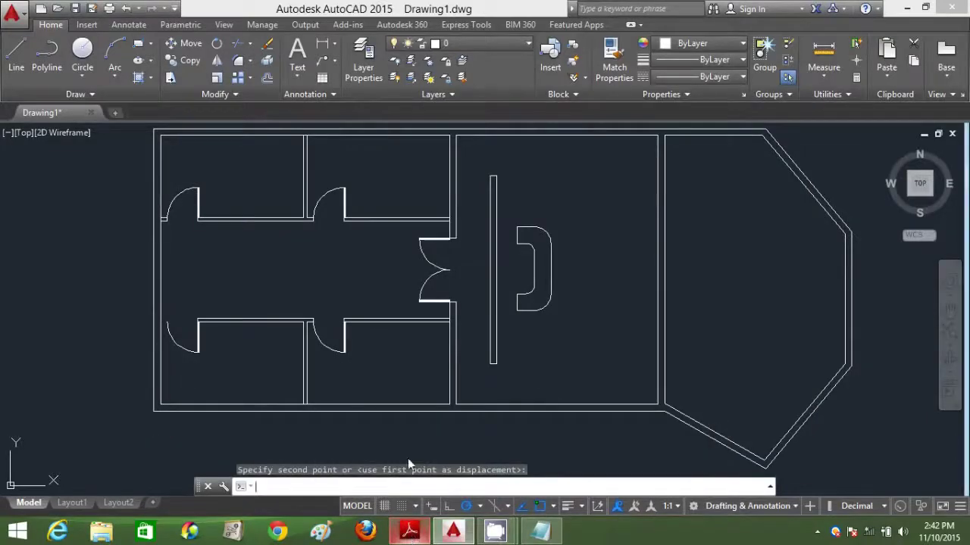
{"action": "left_click", "coordinate": [191, 62]}
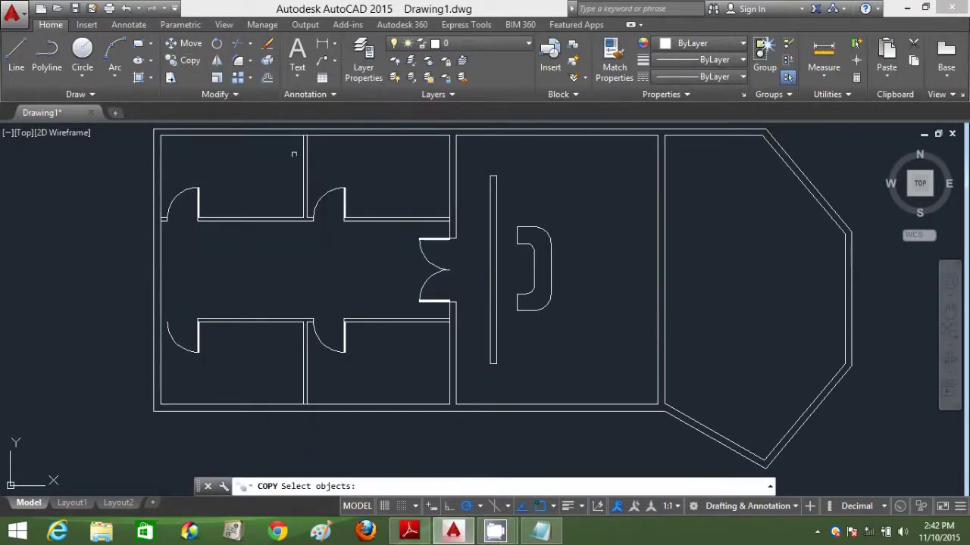
{"action": "left_click", "coordinate": [452, 311]}
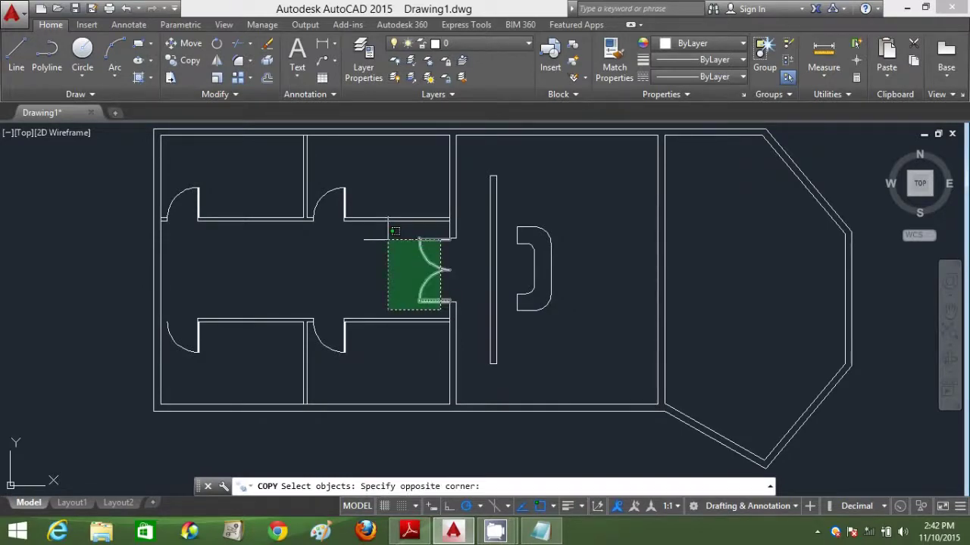
{"action": "left_click", "coordinate": [386, 250]}
{"action": "key", "text": "Return"}
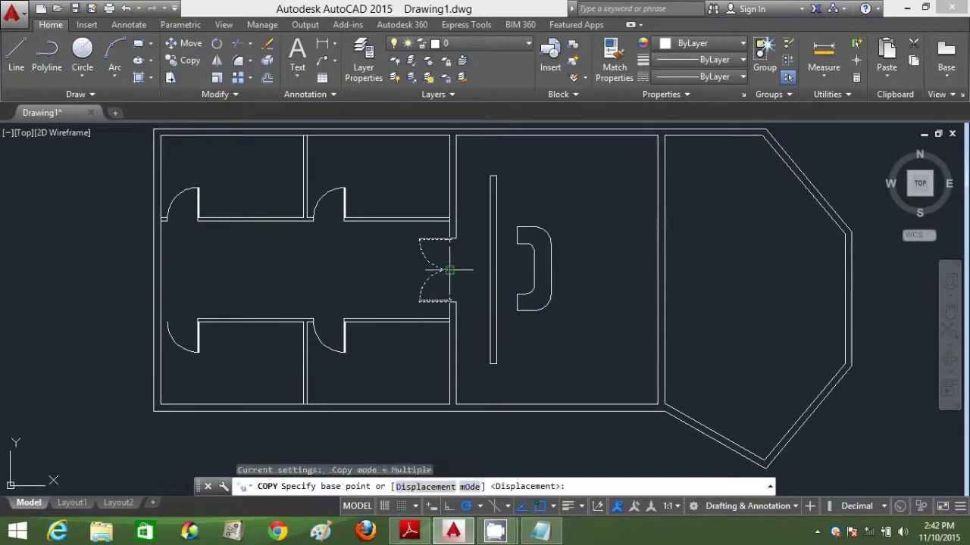
{"action": "left_click", "coordinate": [445, 270]}
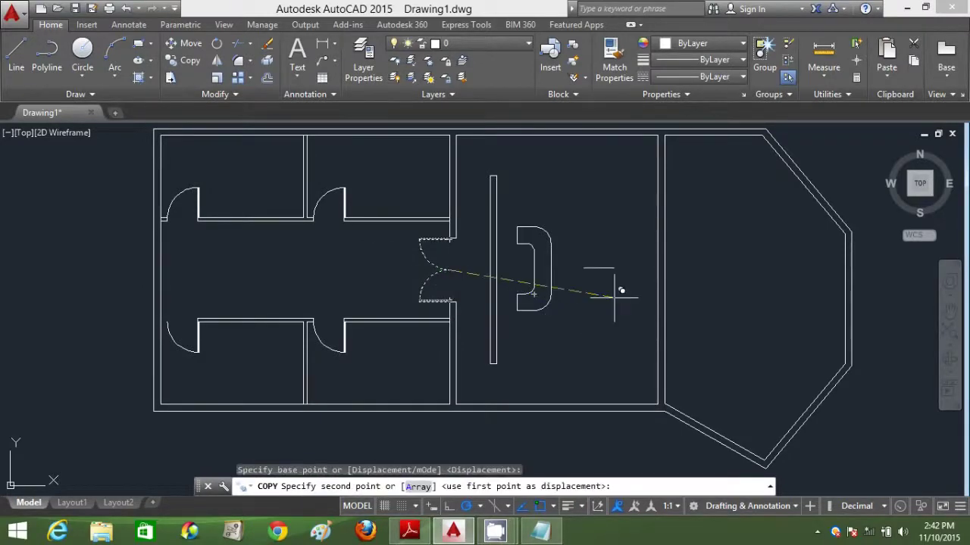
{"action": "left_click", "coordinate": [643, 245]}
{"action": "key", "text": "Escape"}
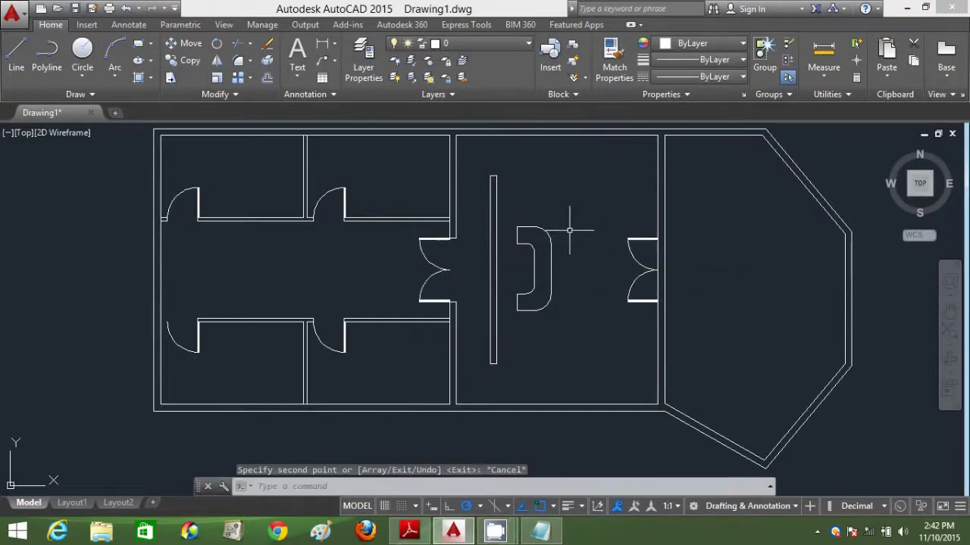
Zoom in on the copied door's top jamb and attempt a closing line there
{"action": "type", "text": "L"}
{"action": "key", "text": "Return"}
{"action": "scroll", "coordinate": [656, 246], "scroll_direction": "up", "scroll_amount": 4}
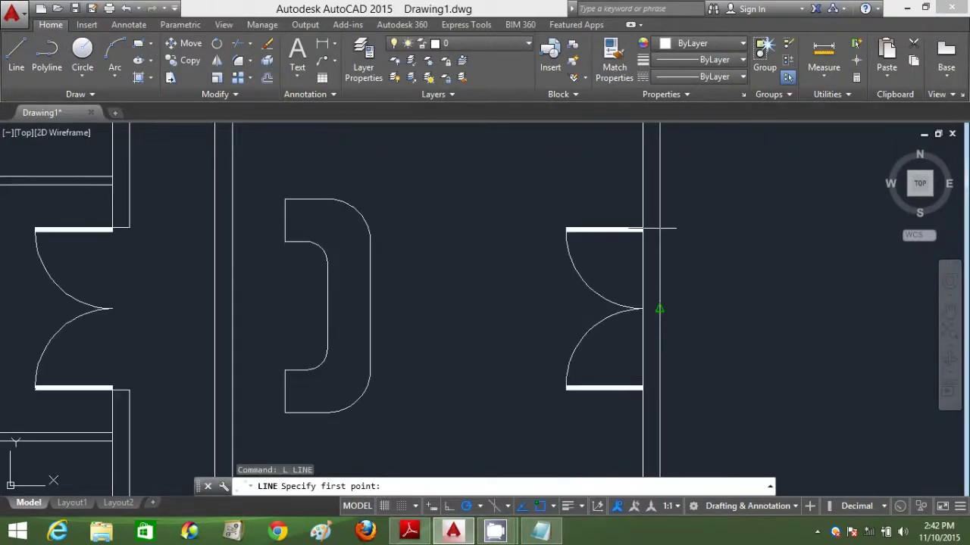
{"action": "left_click", "coordinate": [642, 229]}
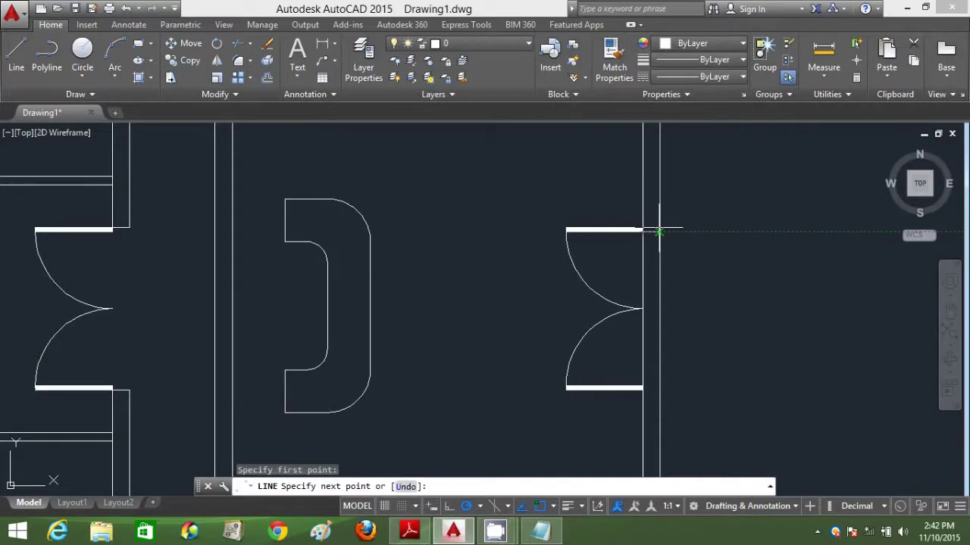
{"action": "key", "text": "Escape"}
{"action": "type", "text": "L"}
{"action": "key", "text": "Return"}
{"action": "scroll", "coordinate": [648, 221], "scroll_direction": "up", "scroll_amount": 4}
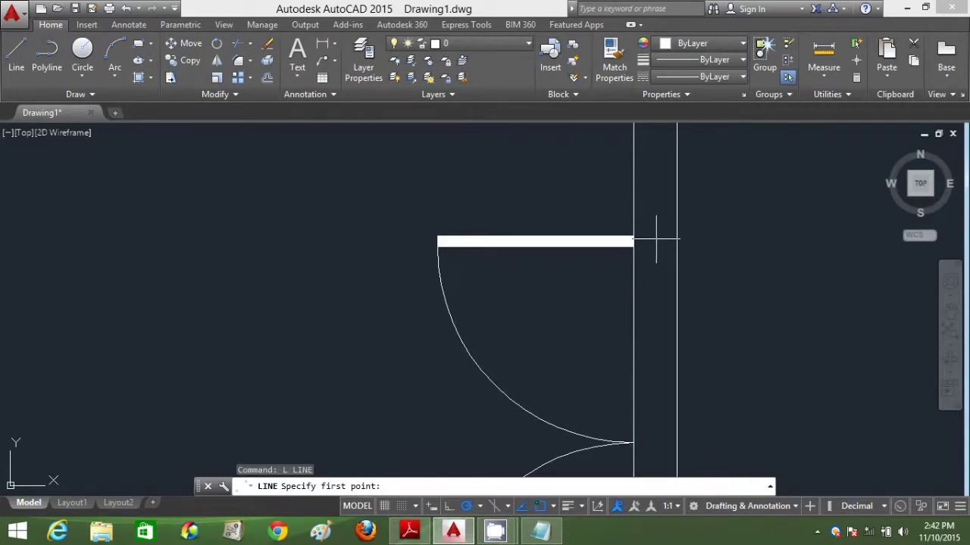
{"action": "scroll", "coordinate": [655, 244], "scroll_direction": "down", "scroll_amount": 2}
{"action": "scroll", "coordinate": [655, 244], "scroll_direction": "down", "scroll_amount": 2}
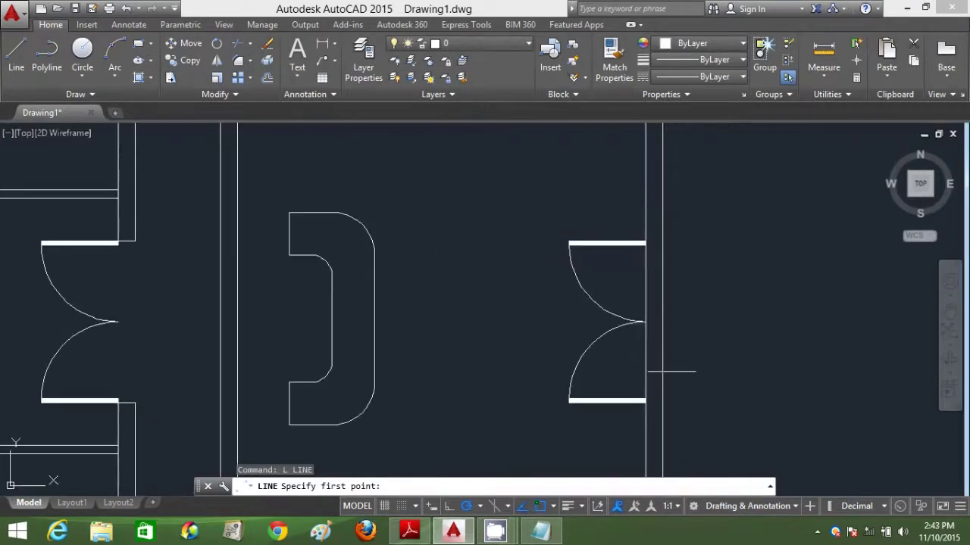
Draw a short closing line at the copied door's bottom jamb, then start CIRCLE
{"action": "left_click", "coordinate": [644, 402]}
{"action": "left_click", "coordinate": [662, 402]}
{"action": "key", "text": "Escape"}
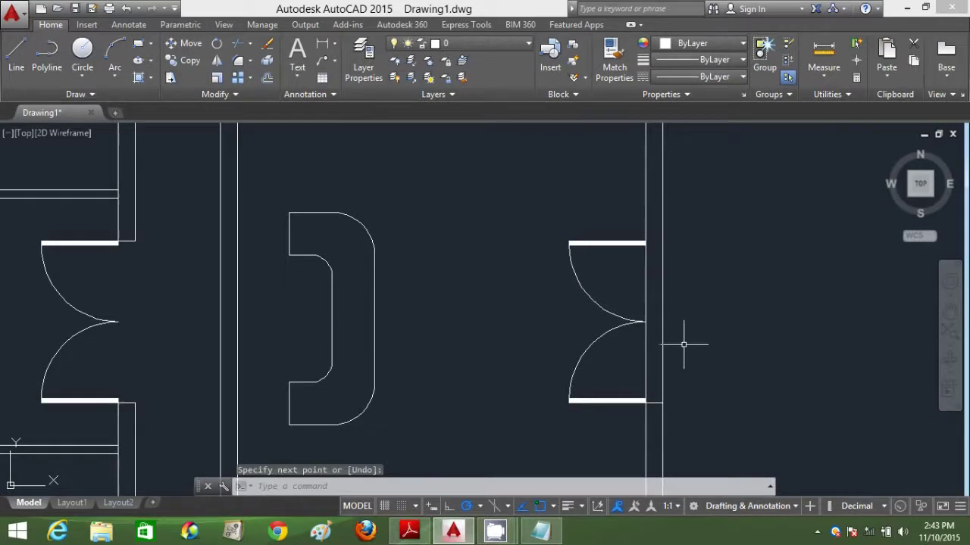
{"action": "type", "text": "l"}
{"action": "key", "text": "Return"}
{"action": "scroll", "coordinate": [643, 232], "scroll_direction": "up", "scroll_amount": 4}
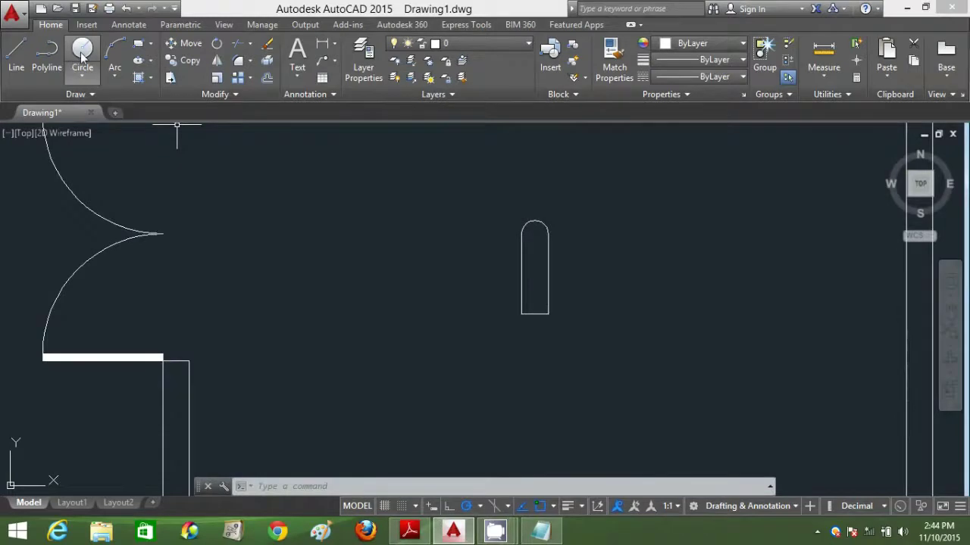
{"action": "left_click", "coordinate": [82, 52]}
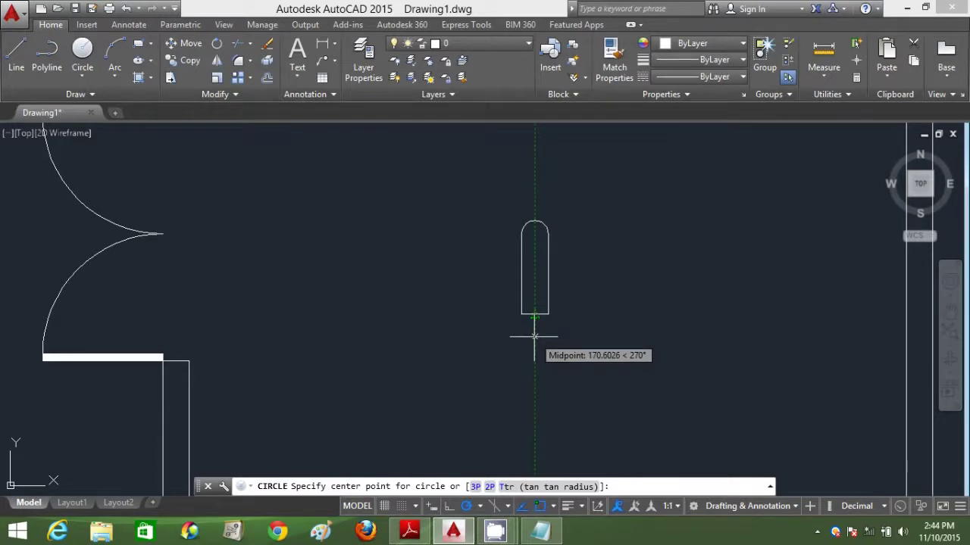
Draw a radius-144 hub circle centred just below the fan-blade slot
{"action": "type", "text": "1"}
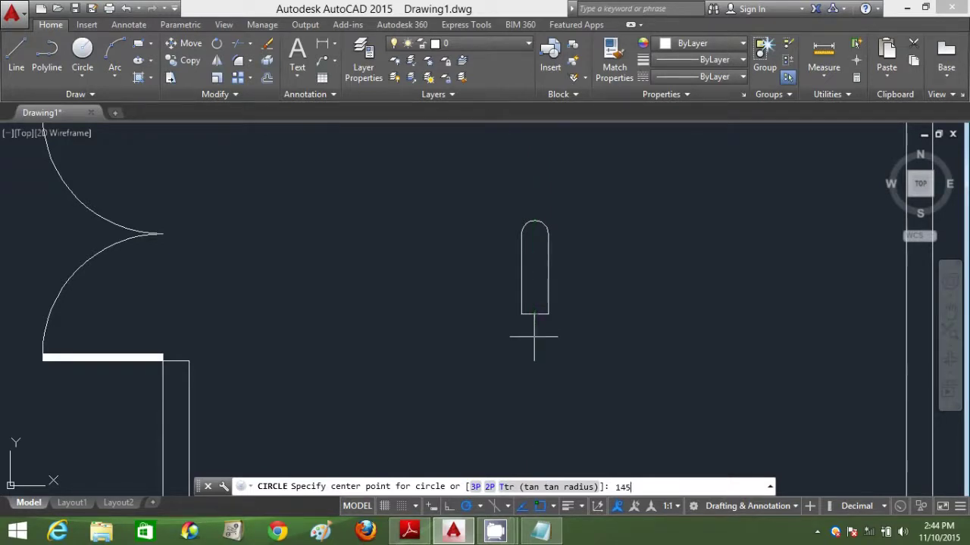
{"action": "type", "text": "45"}
{"action": "key", "text": "Return"}
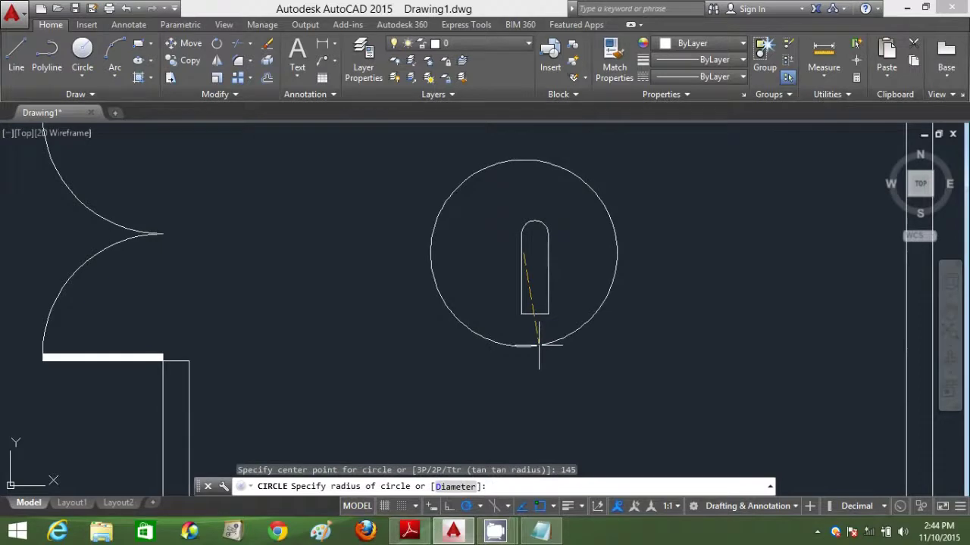
{"action": "key", "text": "Escape"}
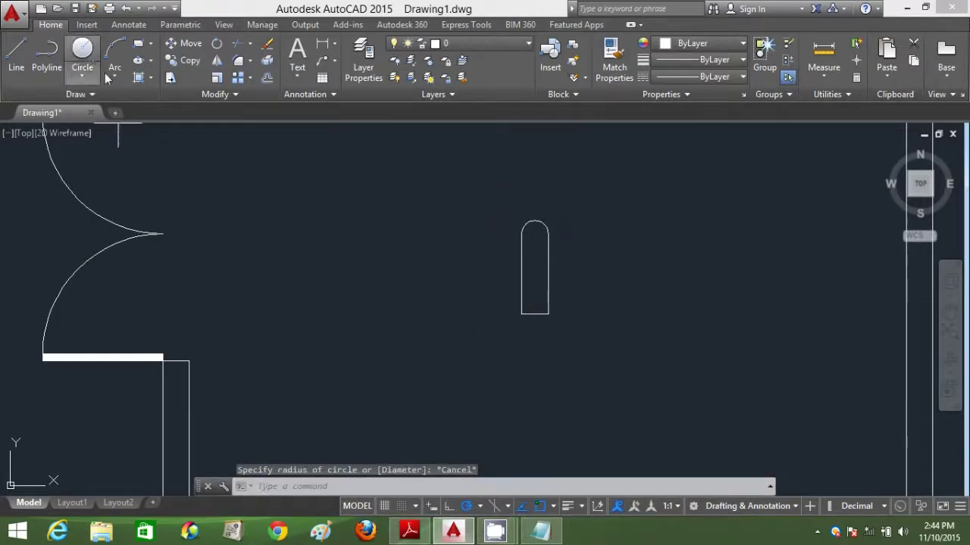
{"action": "left_click", "coordinate": [82, 53]}
{"action": "mouse_move", "coordinate": [534, 315]}
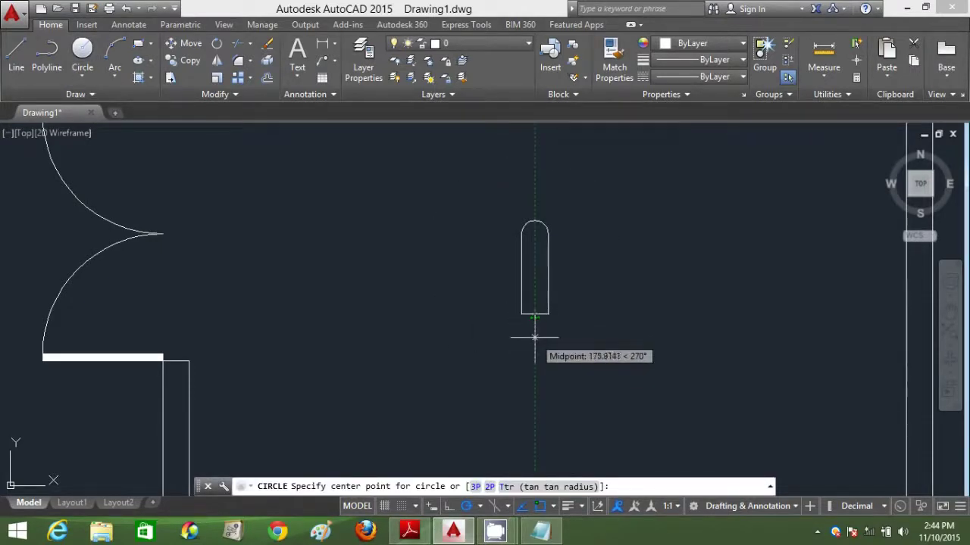
{"action": "left_click", "coordinate": [534, 337]}
{"action": "type", "text": "144"}
{"action": "key", "text": "Return"}
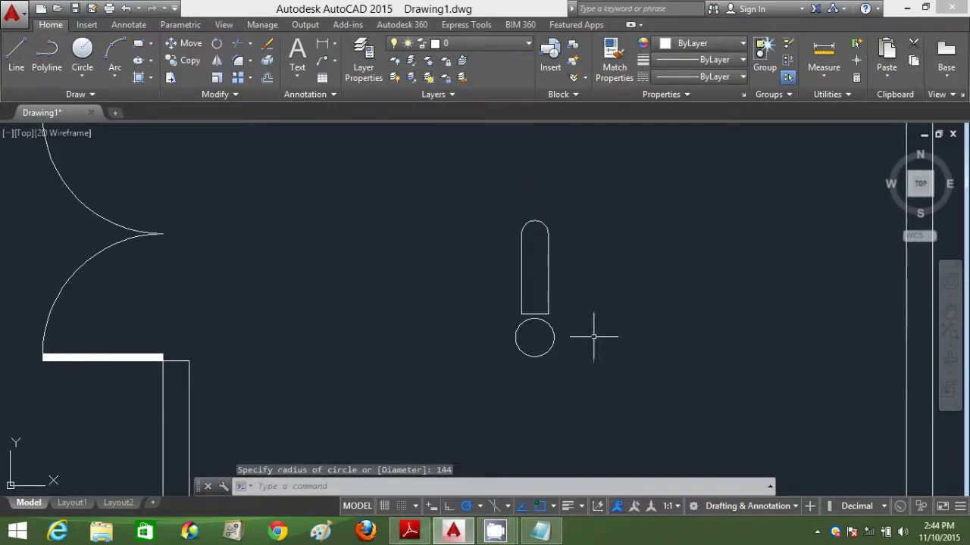
{"action": "left_click", "coordinate": [250, 79]}
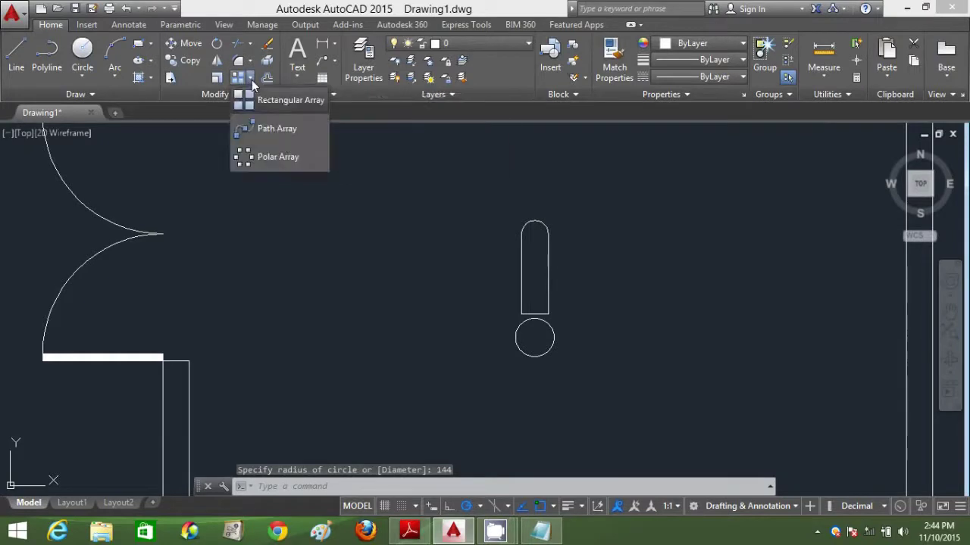
Select the blade slot for a polar array centred on the hub circle
{"action": "left_click", "coordinate": [278, 161]}
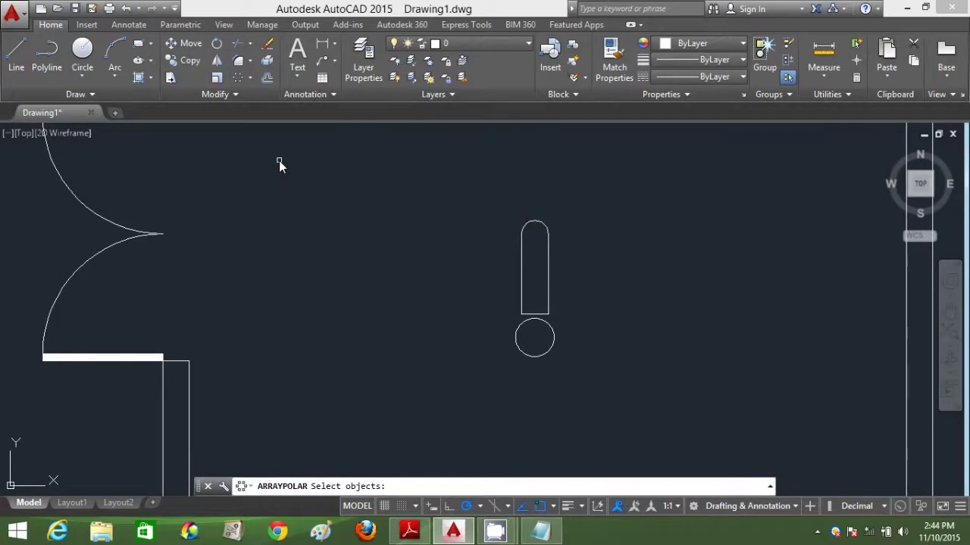
{"action": "left_click", "coordinate": [581, 286]}
{"action": "left_click", "coordinate": [452, 185]}
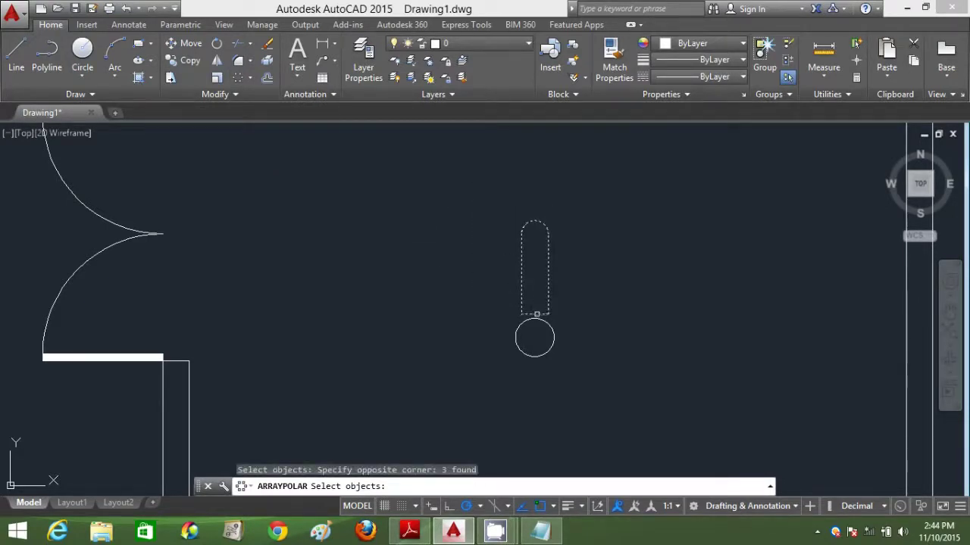
{"action": "left_click", "coordinate": [536, 314]}
{"action": "key", "text": "Return"}
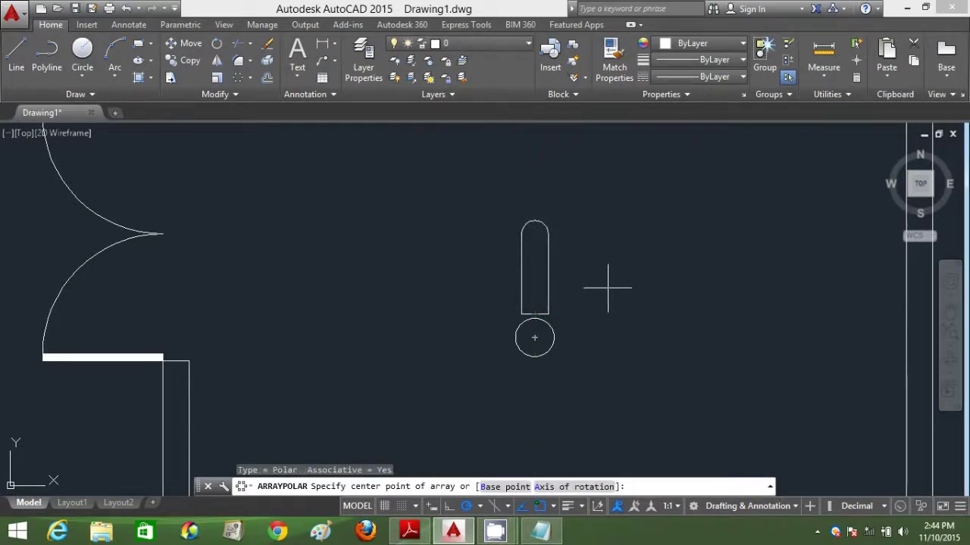
{"action": "left_click", "coordinate": [535, 339]}
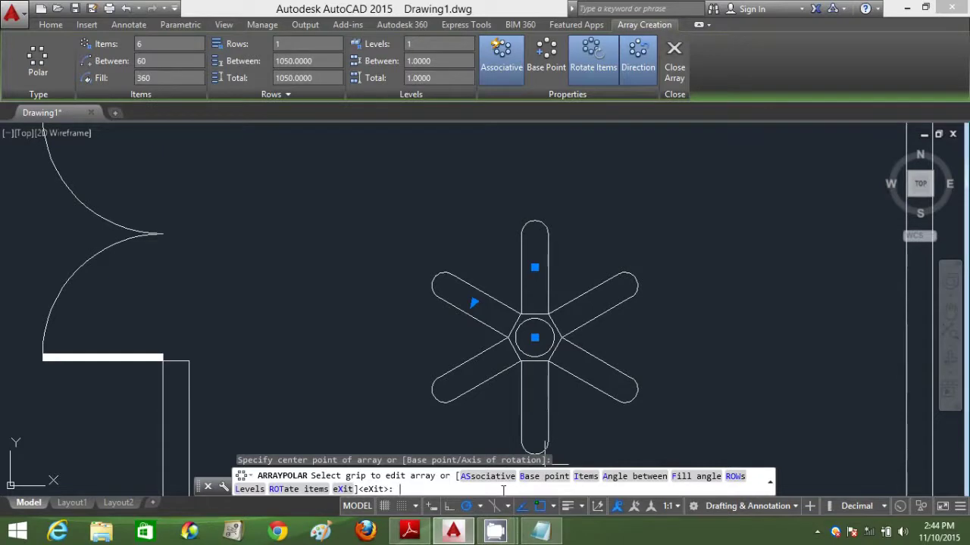
Set the polar array to 3 items and finish the array
{"action": "type", "text": "I"}
{"action": "key", "text": "Return"}
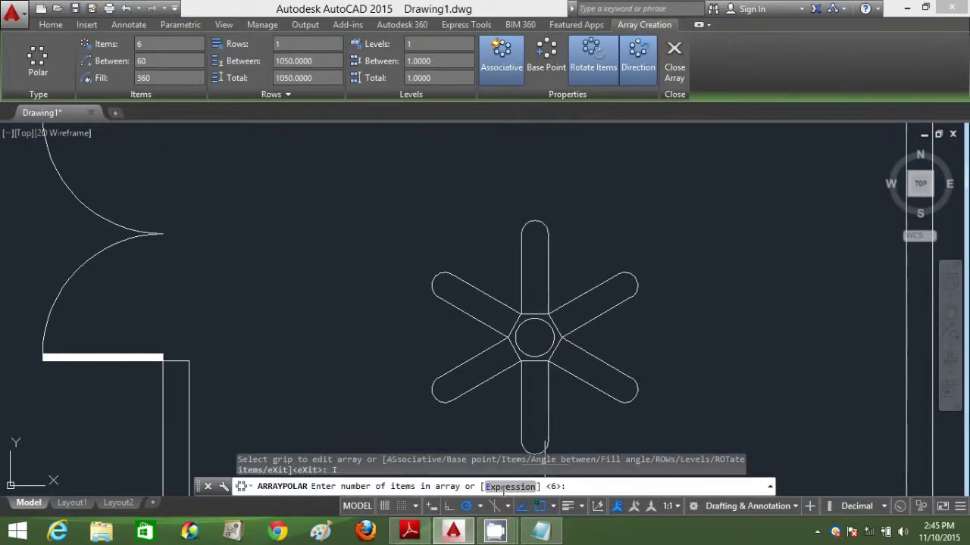
{"action": "key", "text": "Return"}
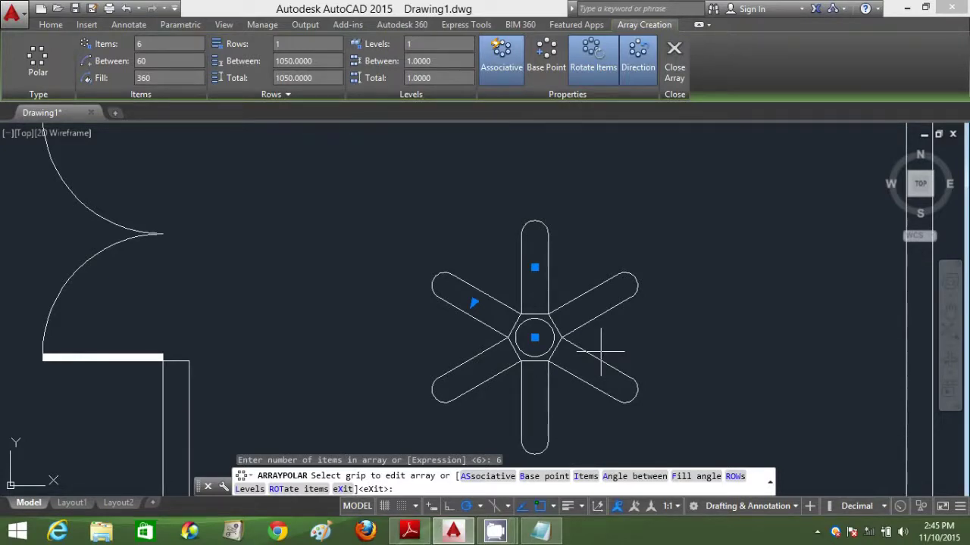
{"action": "type", "text": "I"}
{"action": "key", "text": "Return"}
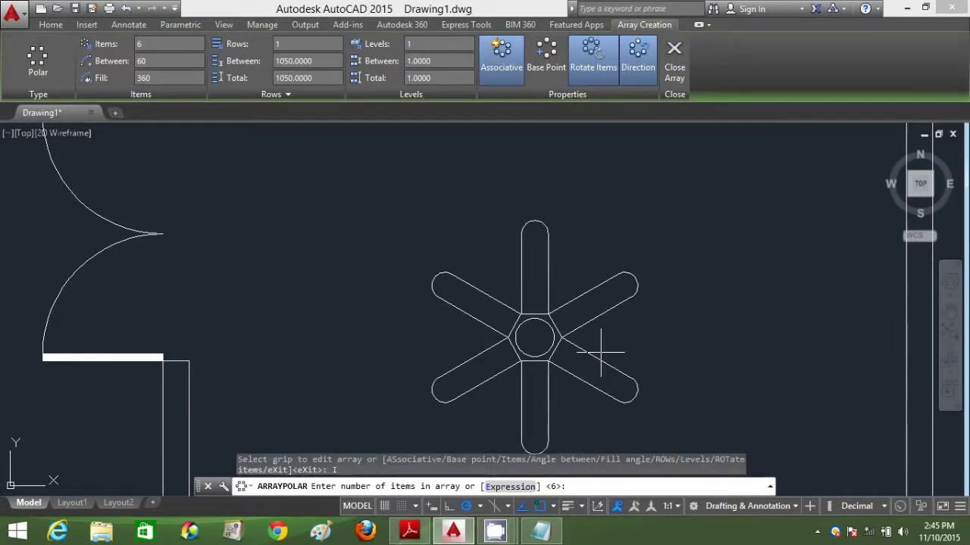
{"action": "type", "text": "3"}
{"action": "key", "text": "Return"}
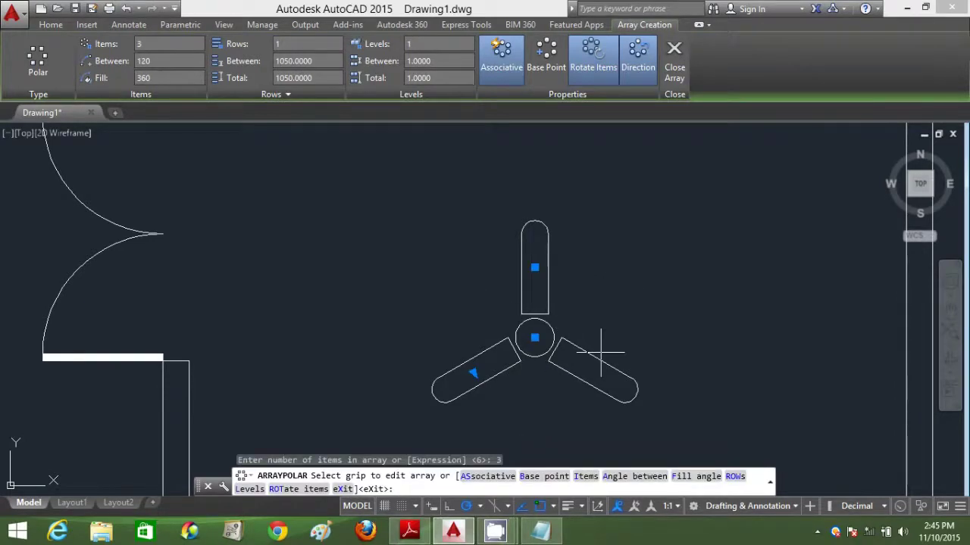
{"action": "key", "text": "Escape"}
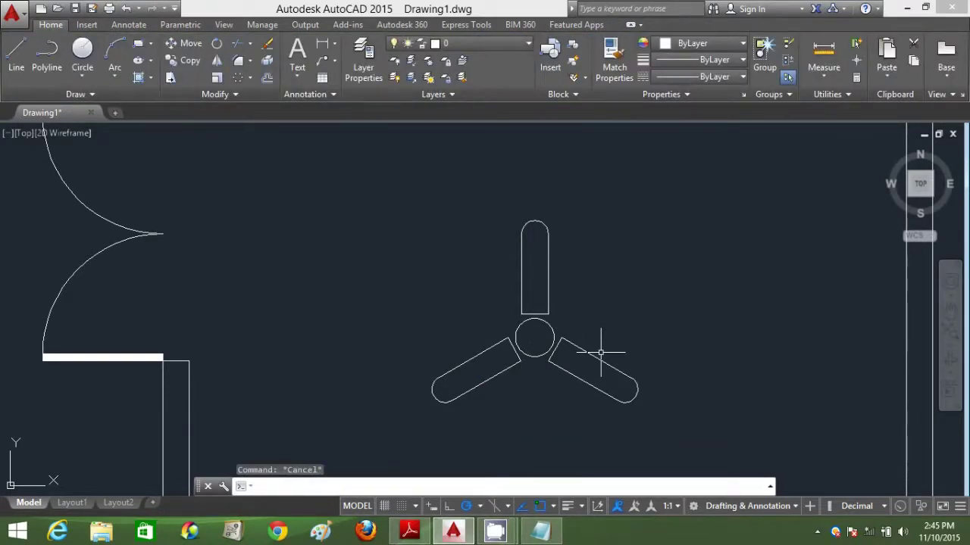
{"action": "left_click", "coordinate": [675, 346]}
Move the three-blade fan from the angled room into the left wing's corridor
{"action": "scroll", "coordinate": [621, 281], "scroll_direction": "down", "scroll_amount": 3}
{"action": "scroll", "coordinate": [622, 298], "scroll_direction": "down", "scroll_amount": 2}
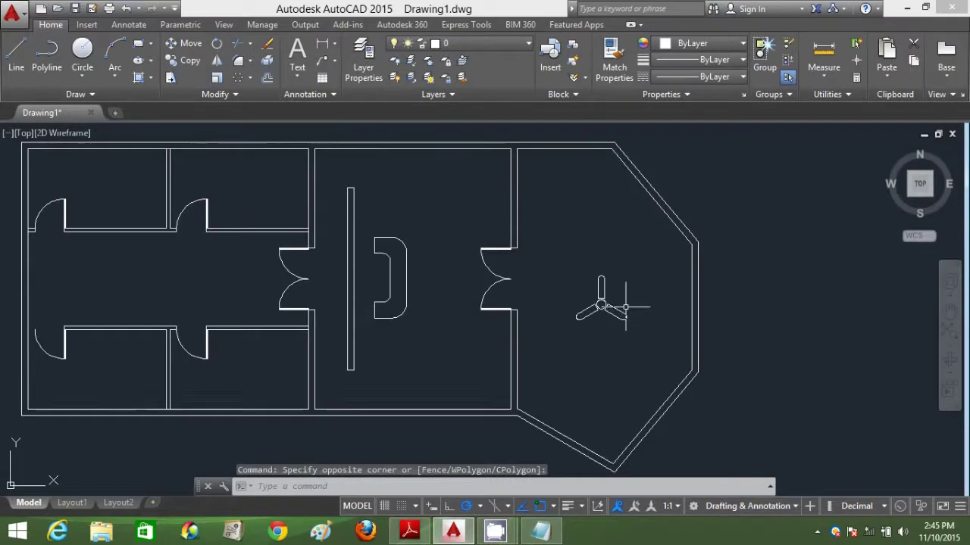
{"action": "type", "text": "MOVE"}
{"action": "key", "text": "Return"}
{"action": "left_click", "coordinate": [658, 346]}
{"action": "left_click", "coordinate": [576, 275]}
{"action": "key", "text": "Return"}
{"action": "left_click", "coordinate": [601, 304]}
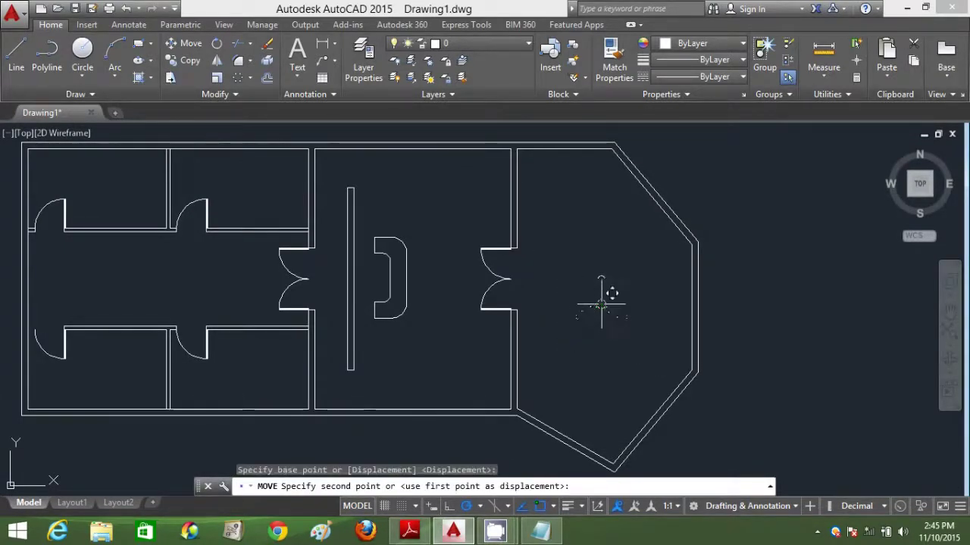
{"action": "left_click", "coordinate": [179, 288]}
{"action": "key", "text": "Escape"}
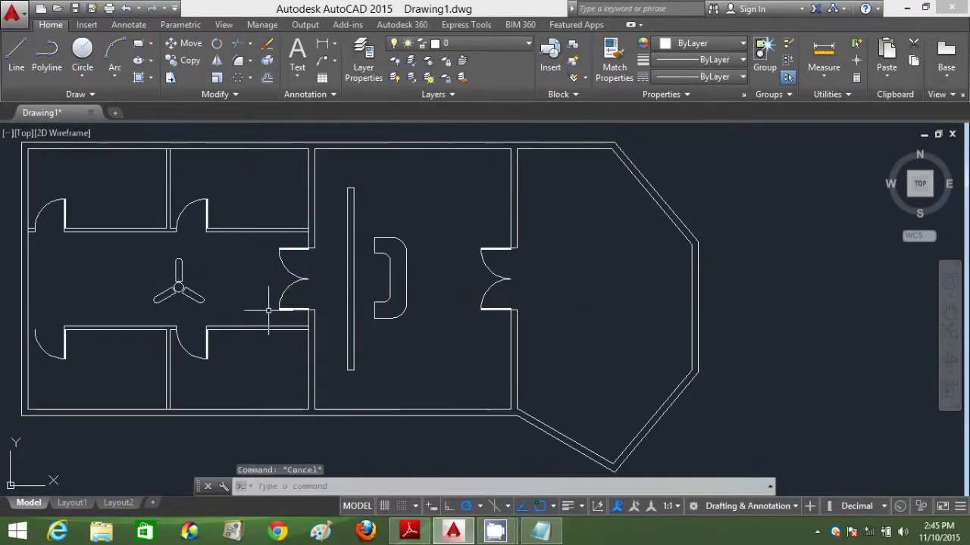
{"action": "middle_click_drag", "start_coordinate": [268, 310], "coordinate": [315, 319]}
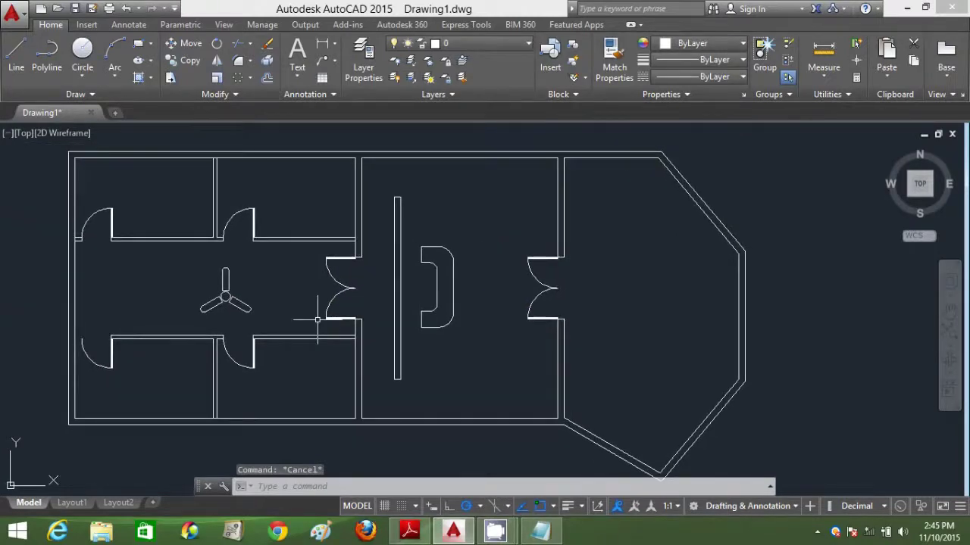
{"action": "scroll", "coordinate": [318, 319], "scroll_direction": "down", "scroll_amount": 1}
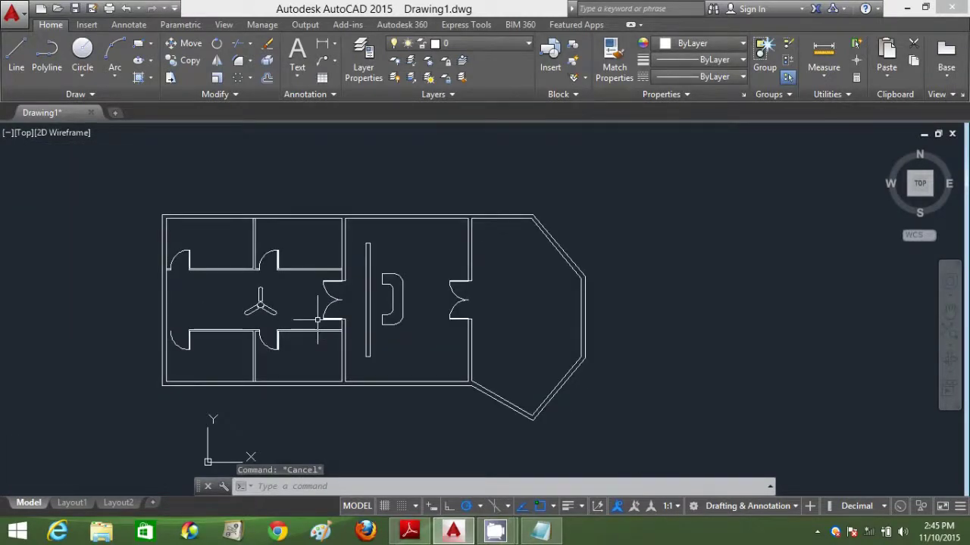
{"action": "type", "text": "H"}
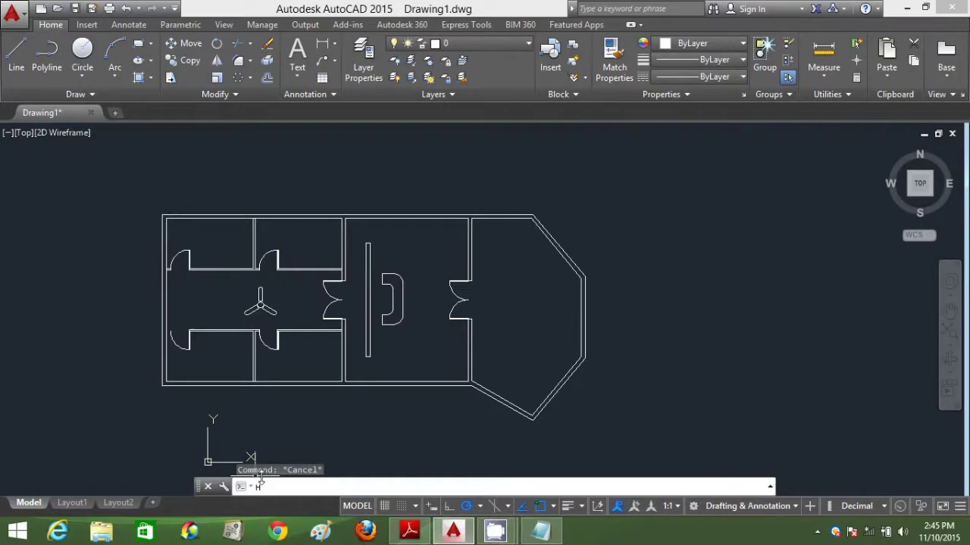
Set up a SOLID hatch in the current colour, confirming the SOLID pattern in settings
{"action": "key", "text": "Return"}
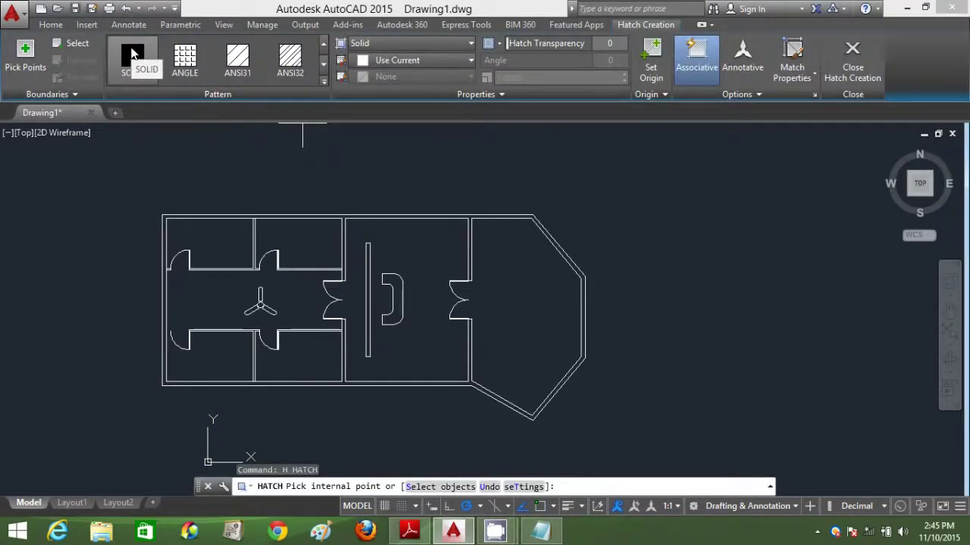
{"action": "left_click", "coordinate": [132, 57]}
{"action": "key", "text": "Return"}
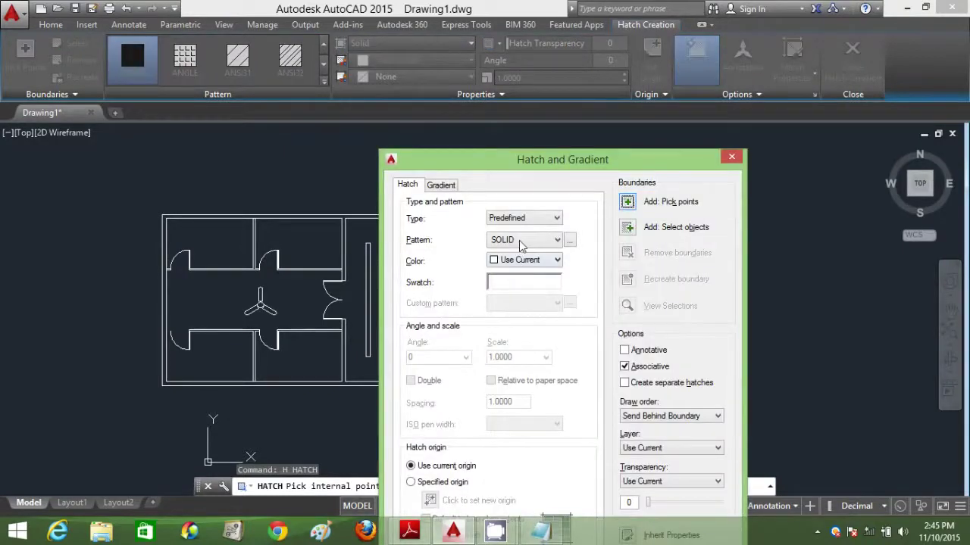
{"action": "left_click", "coordinate": [521, 262]}
{"action": "left_click", "coordinate": [520, 274]}
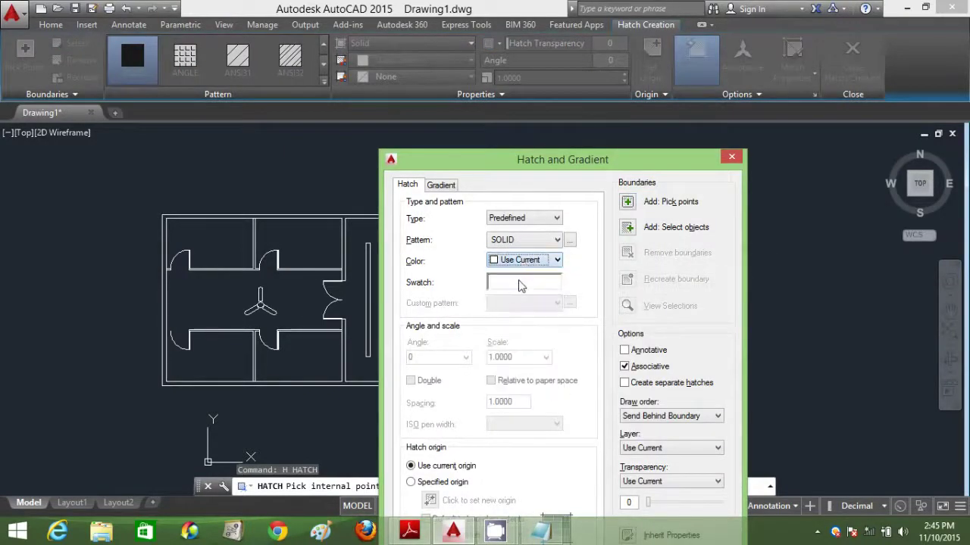
{"action": "left_click", "coordinate": [522, 282]}
{"action": "left_click", "coordinate": [522, 269]}
{"action": "left_click", "coordinate": [475, 271]}
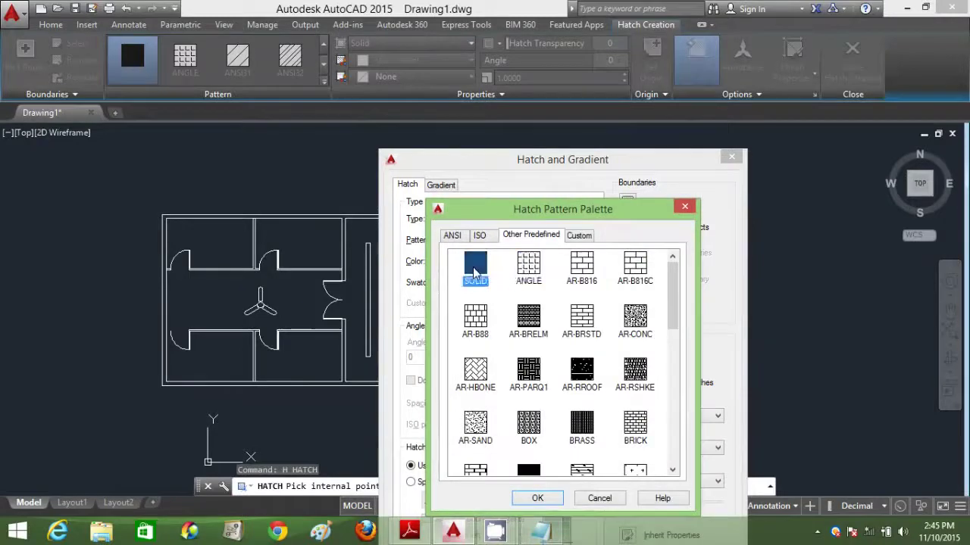
{"action": "left_click", "coordinate": [537, 498]}
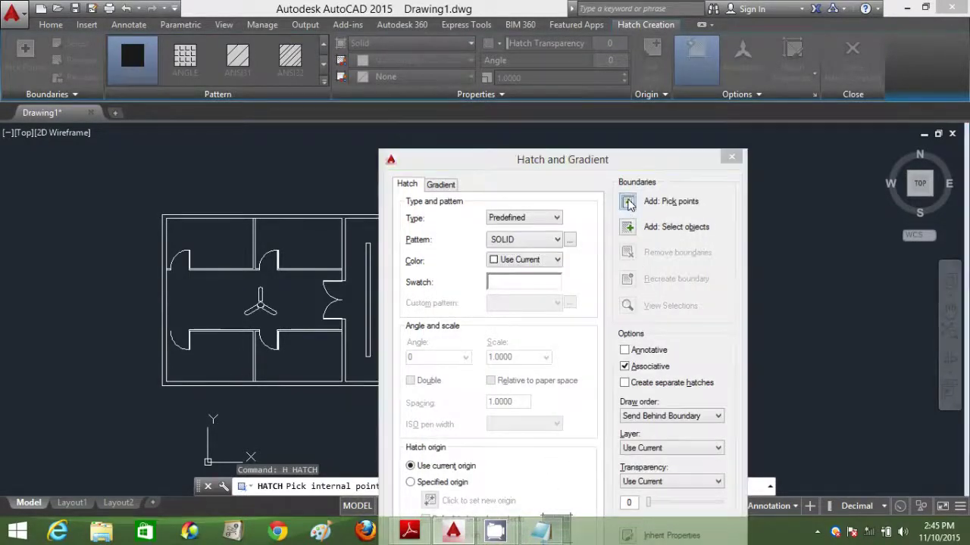
{"action": "left_click", "coordinate": [628, 202]}
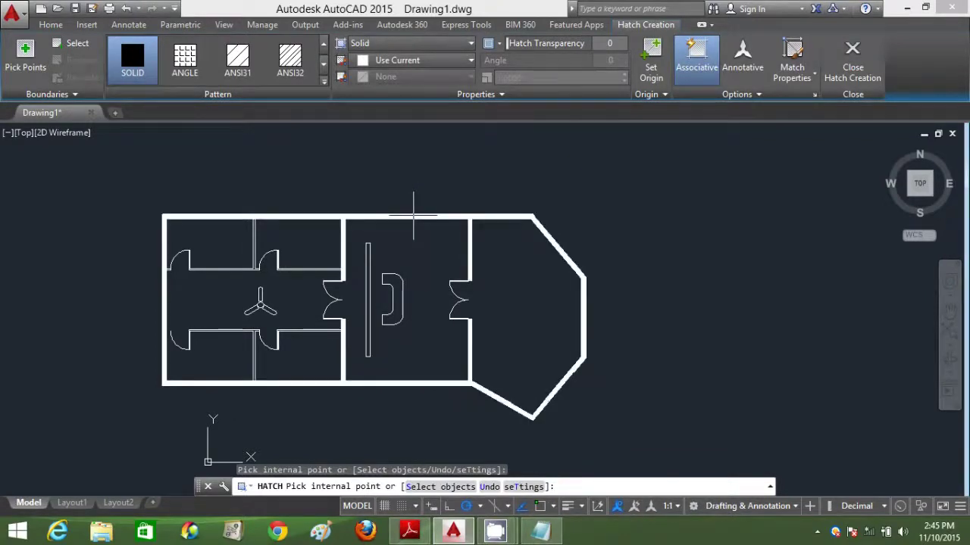
Solid-fill the space between the double walls and the reception's long partition
{"action": "left_click", "coordinate": [413, 216]}
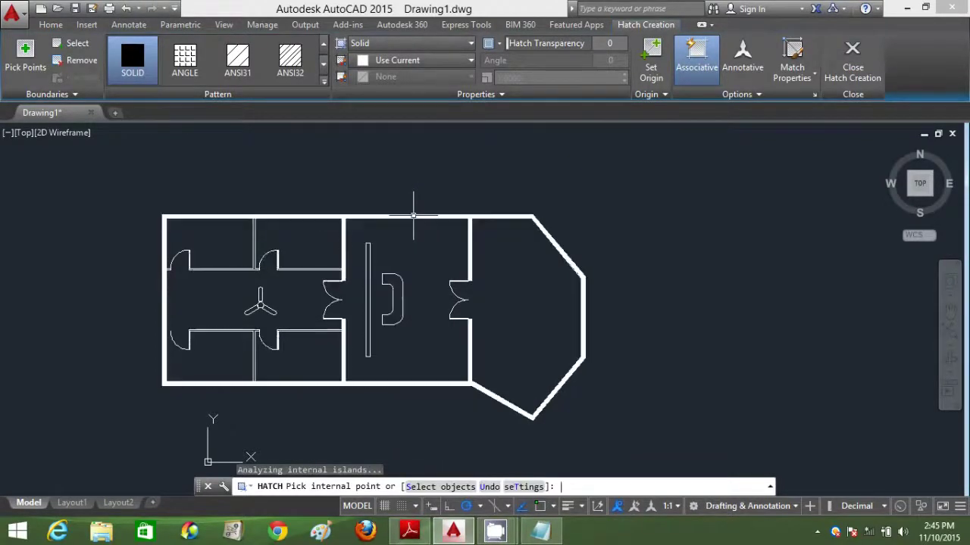
{"action": "key", "text": "Return"}
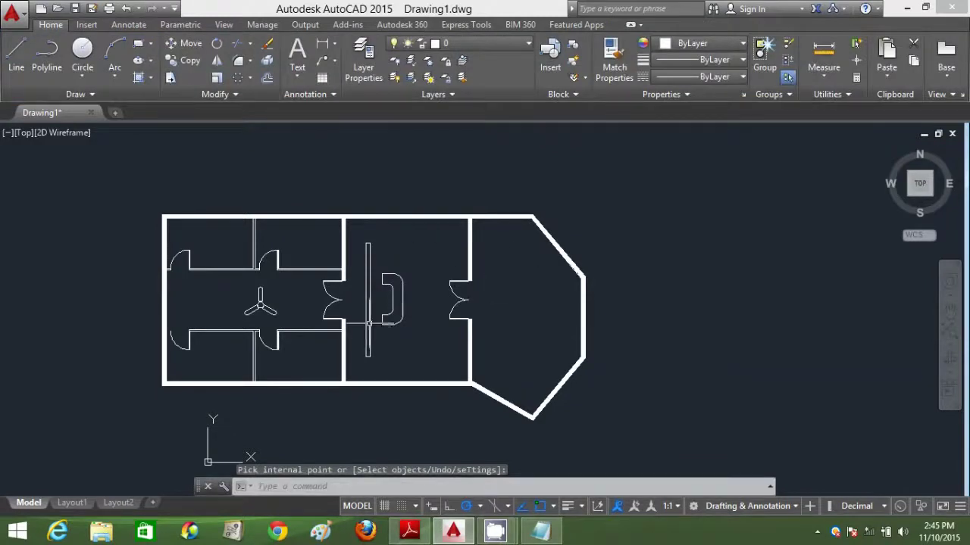
{"action": "key", "text": "Return"}
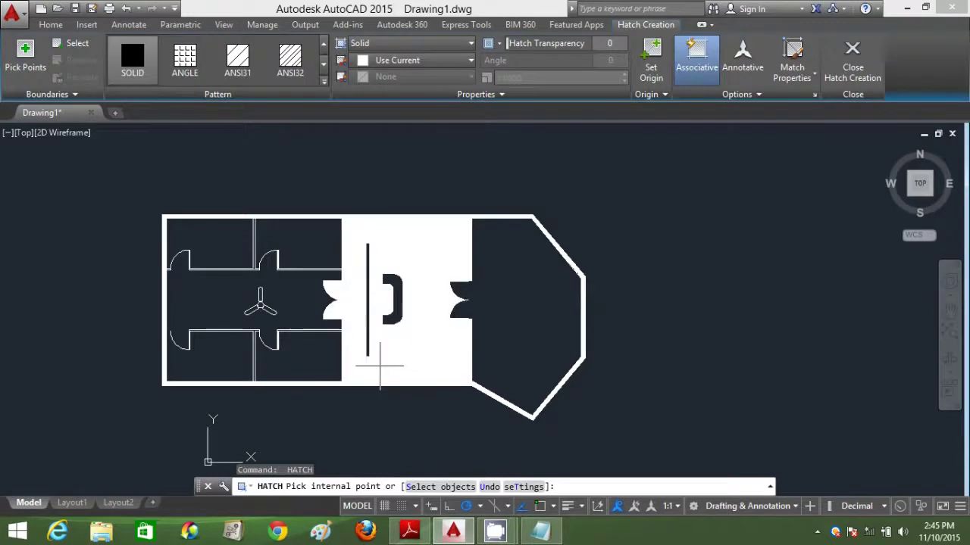
{"action": "left_click", "coordinate": [368, 353]}
{"action": "key", "text": "Return"}
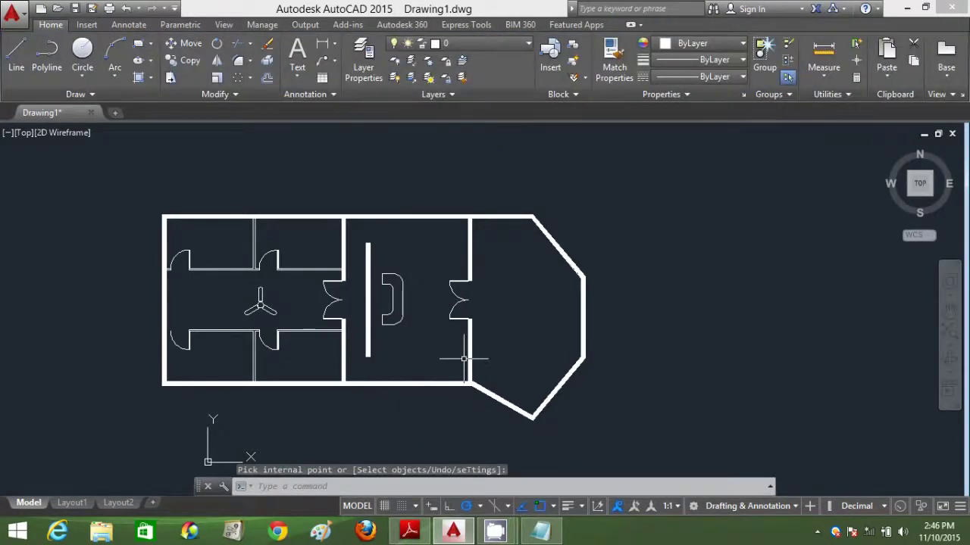
{"action": "key", "text": "Escape"}
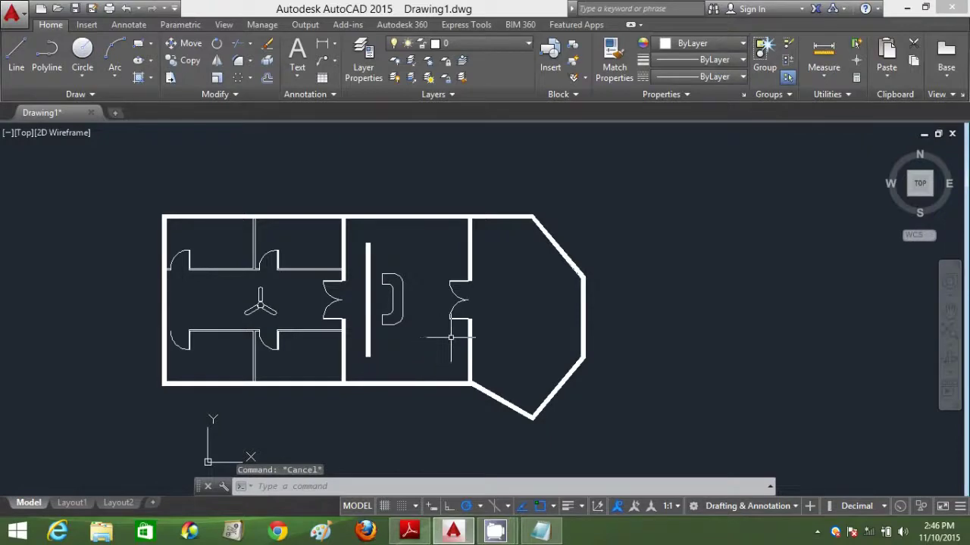